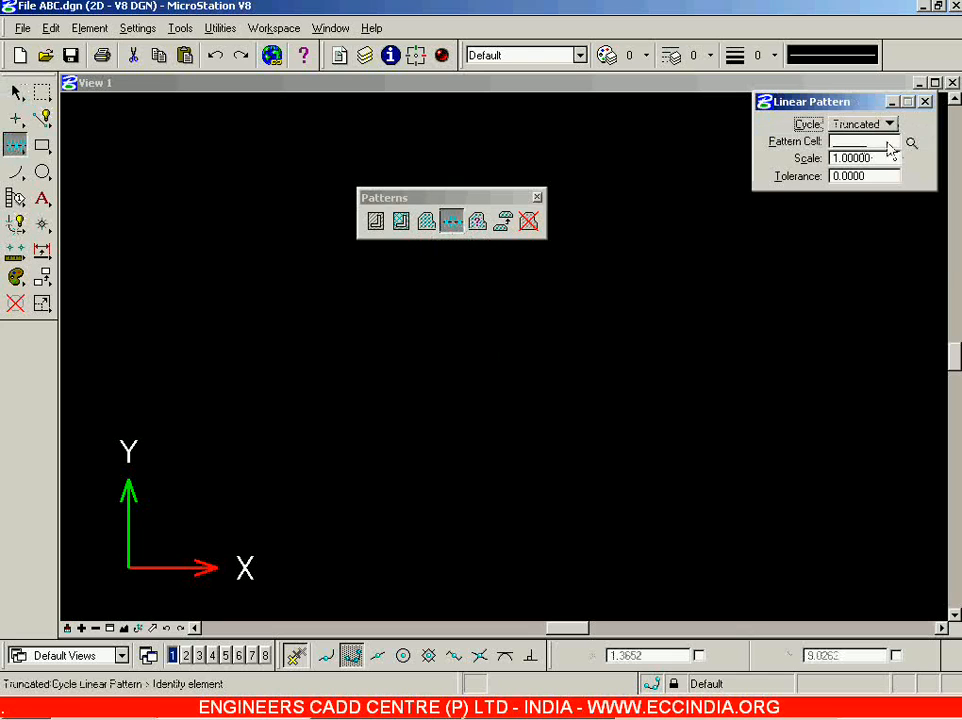
Attach the Mechanical.cel library and make New1 the active placement cell.
{"action": "left_click", "coordinate": [911, 143]}
{"action": "left_click", "coordinate": [117, 247]}
{"action": "left_click", "coordinate": [132, 280]}
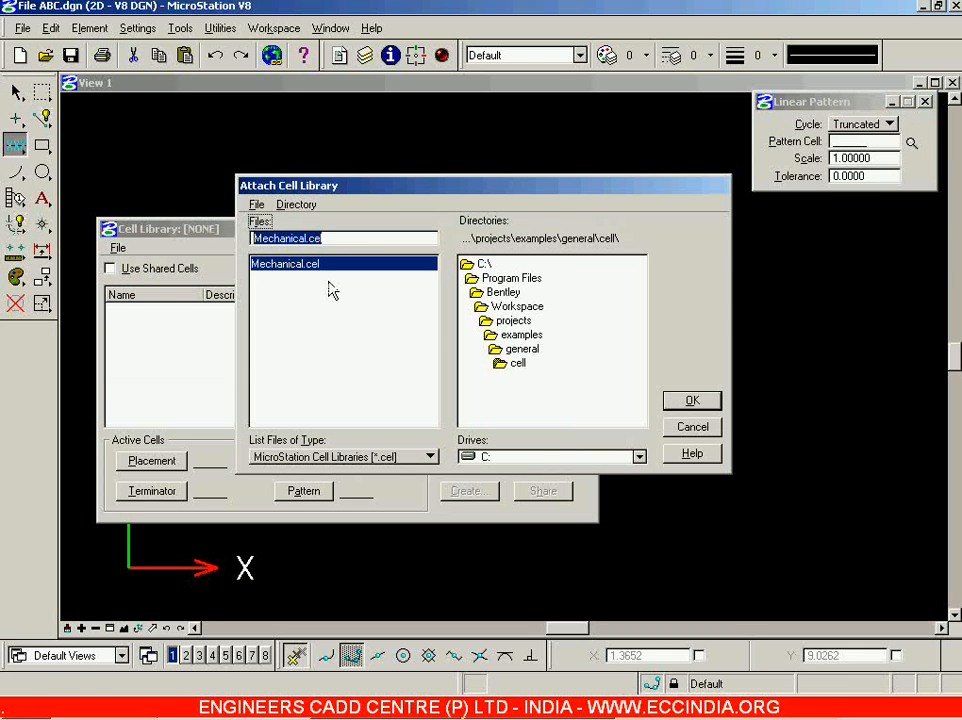
{"action": "left_click", "coordinate": [692, 401]}
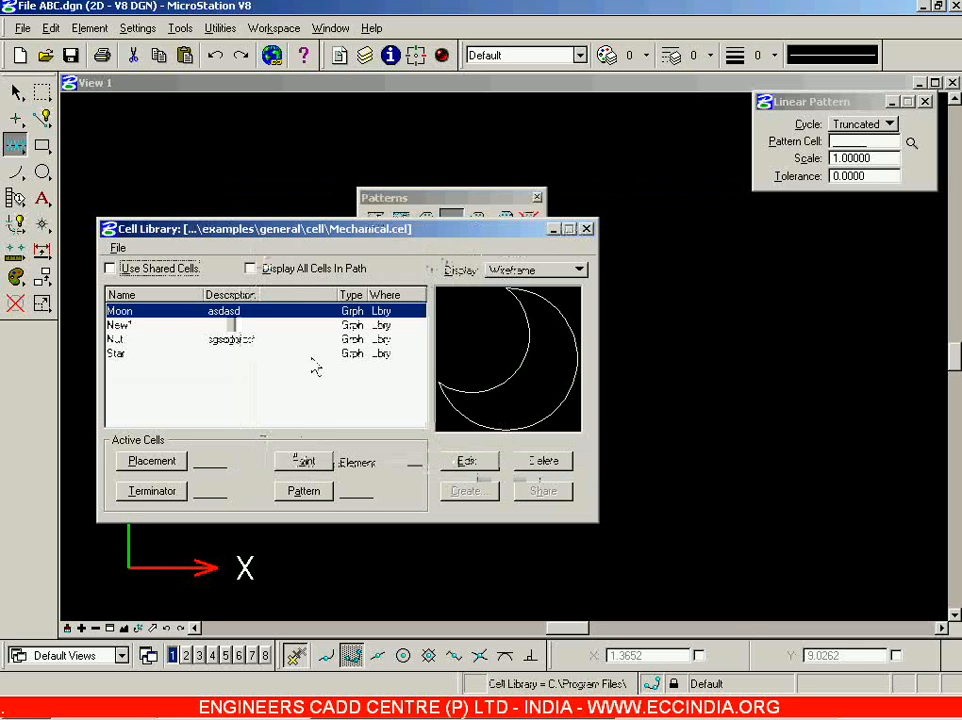
{"action": "left_click", "coordinate": [167, 326]}
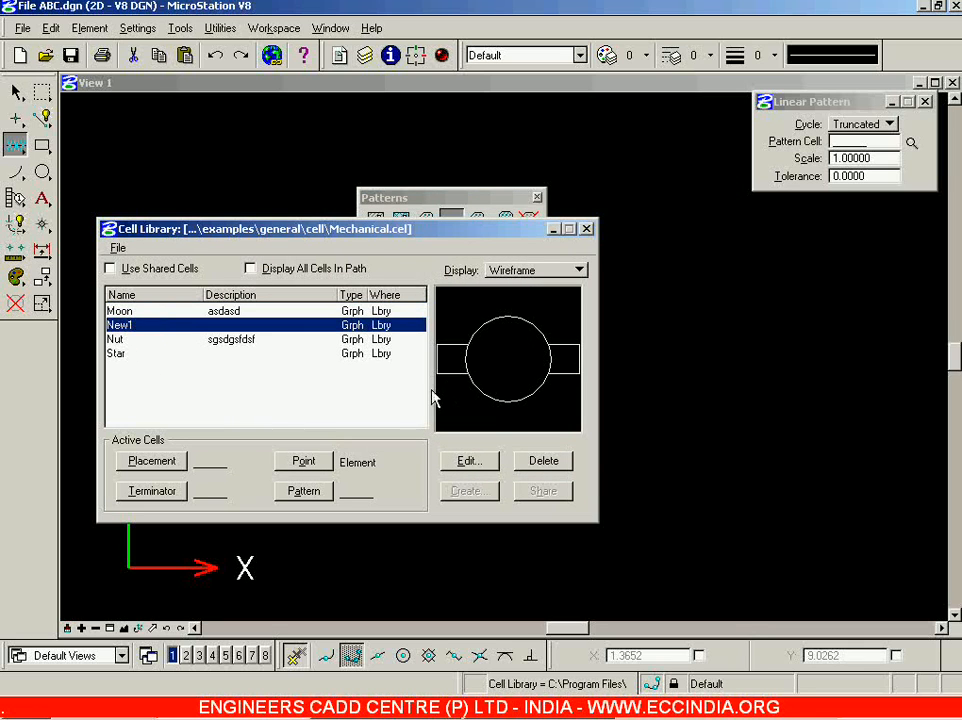
{"action": "left_click", "coordinate": [156, 460]}
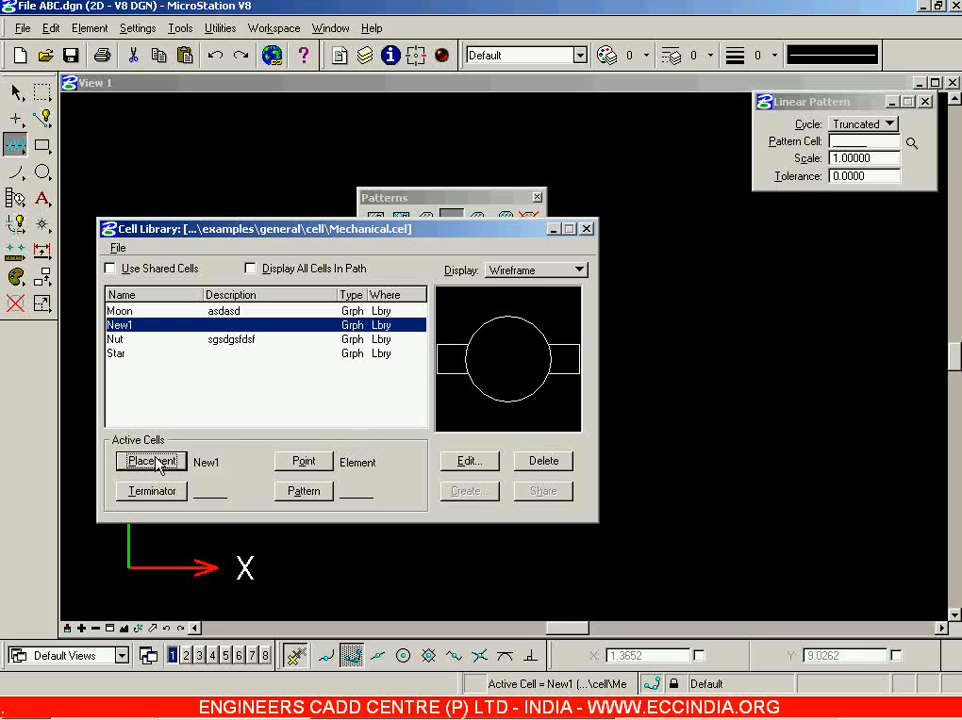
Place four New1 cells at the right, top, upper left and left of the drawing.
{"action": "double_click", "coordinate": [308, 326]}
{"action": "scroll", "coordinate": [740, 378], "scroll_direction": "down", "scroll_amount": 8}
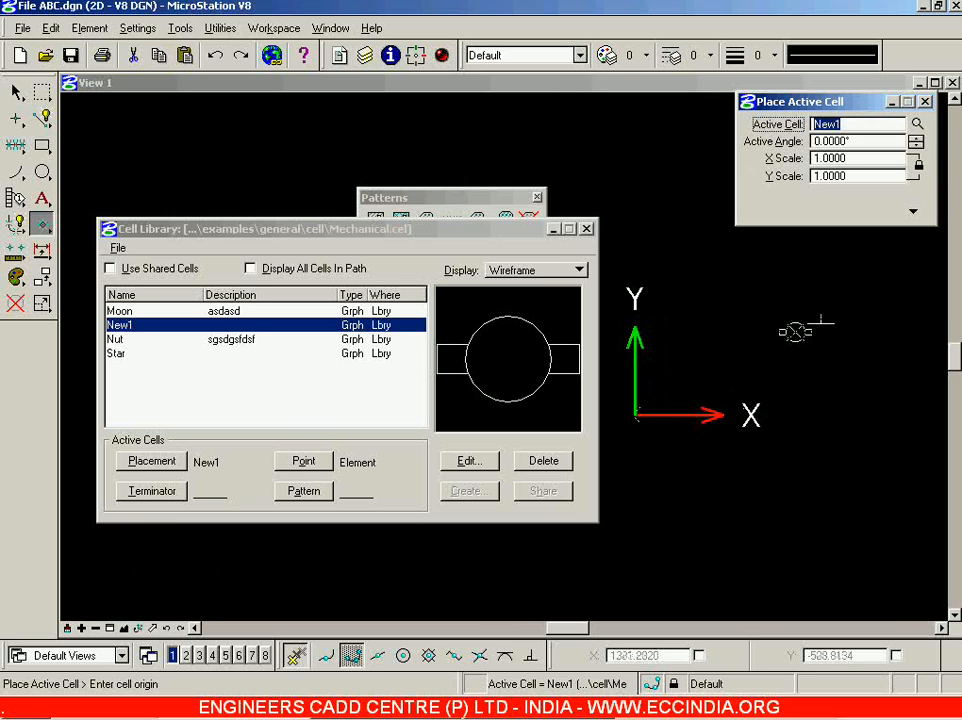
{"action": "scroll", "coordinate": [800, 333], "scroll_direction": "up", "scroll_amount": 4}
{"action": "left_click", "coordinate": [742, 342]}
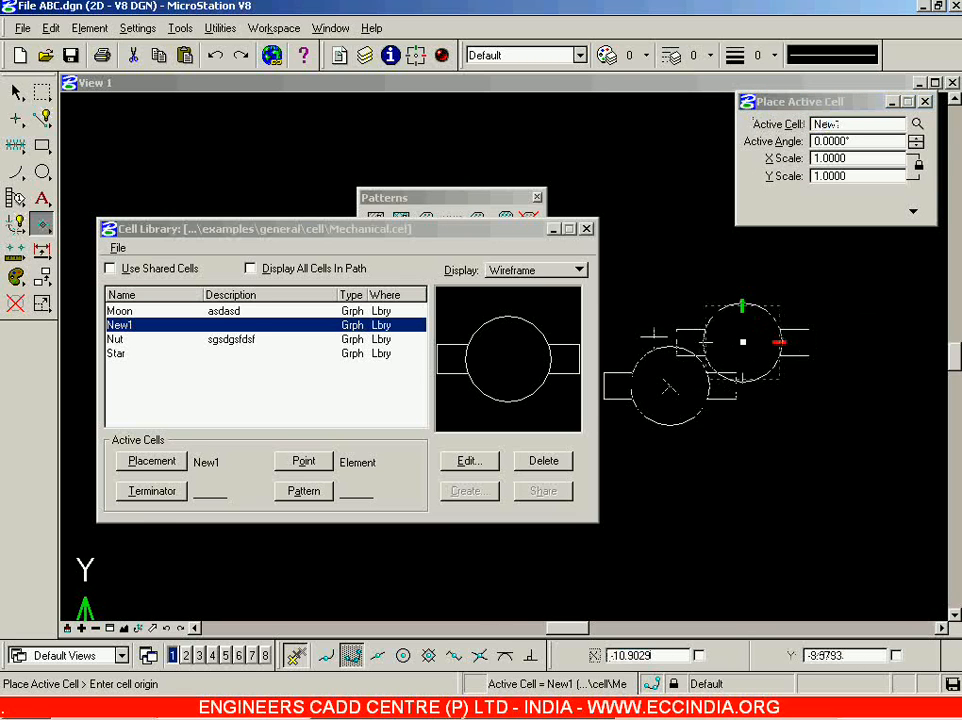
{"action": "left_click", "coordinate": [594, 160]}
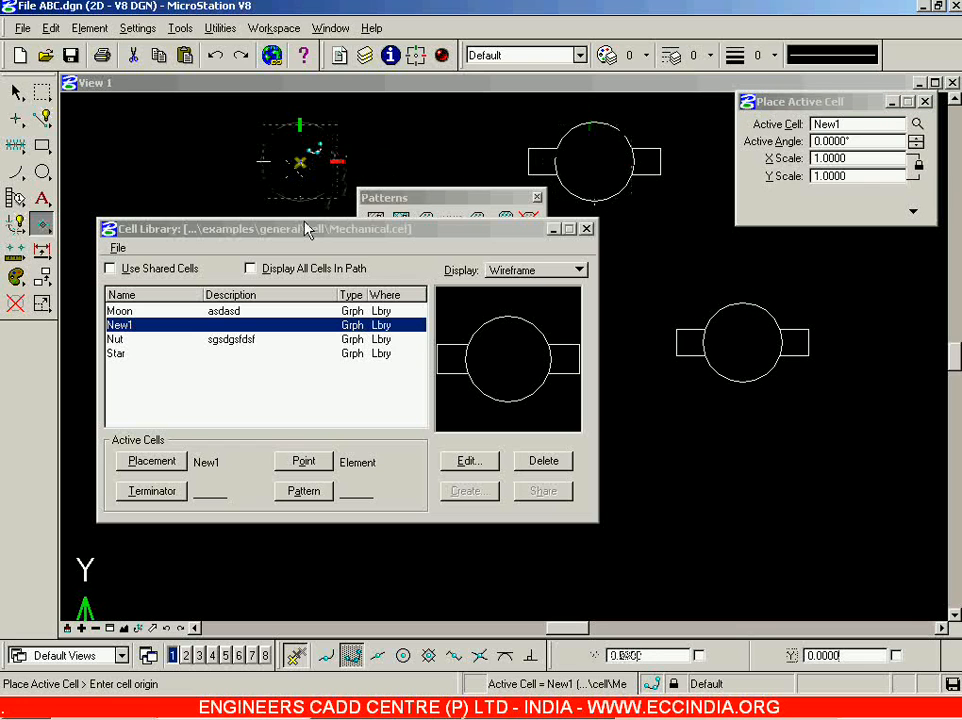
{"action": "left_click", "coordinate": [587, 229]}
{"action": "left_click", "coordinate": [300, 160]}
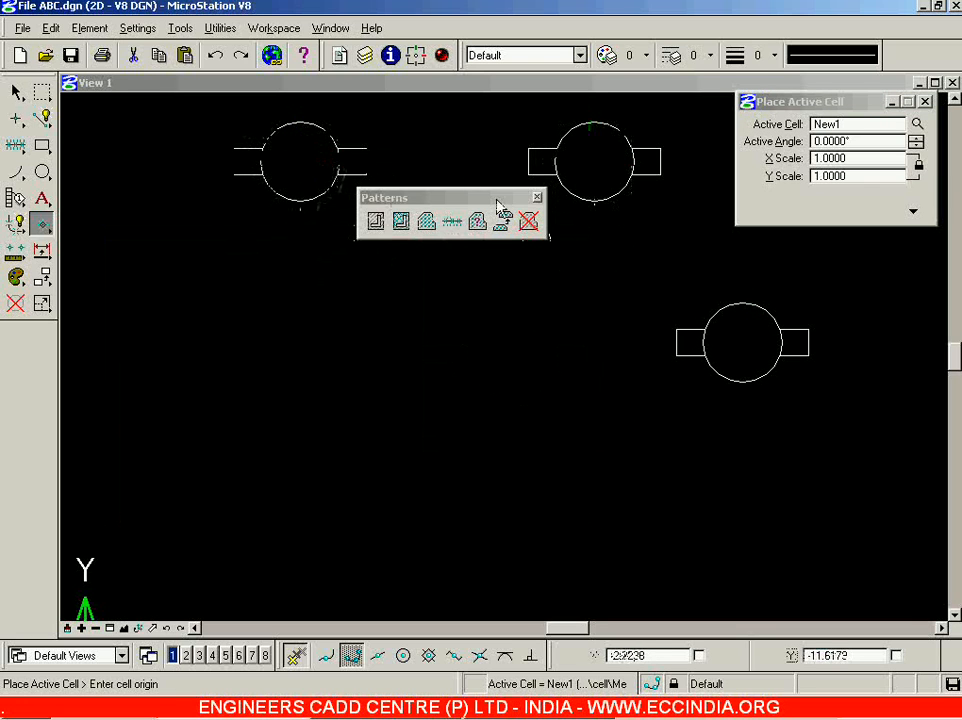
{"action": "left_click", "coordinate": [273, 322]}
{"action": "key", "text": "Escape"}
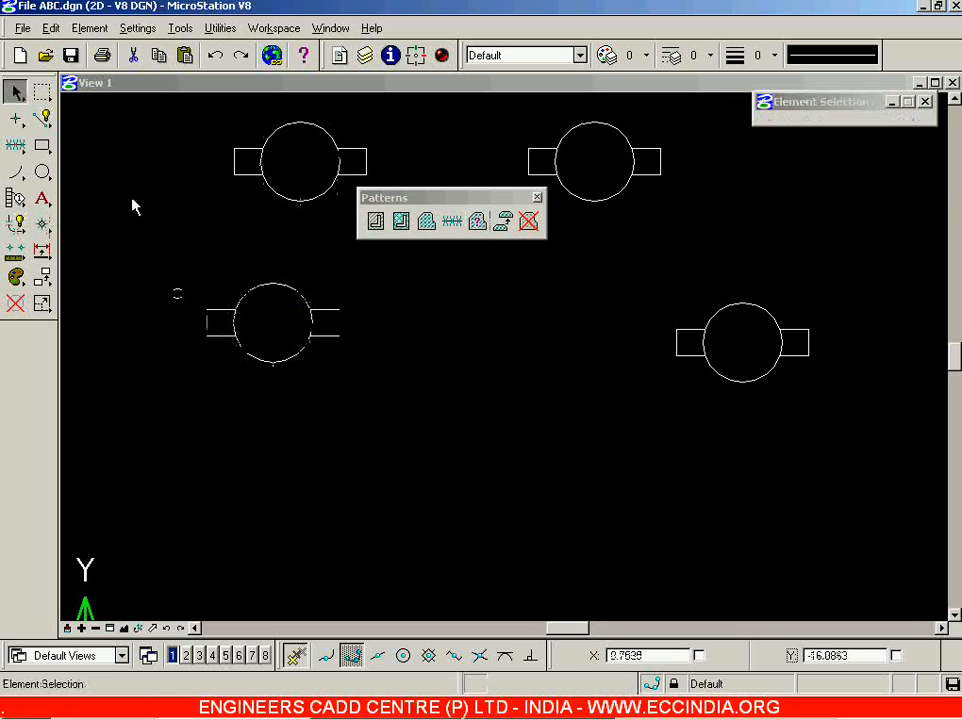
{"action": "left_click_drag", "start_coordinate": [45, 254], "coordinate": [236, 487]}
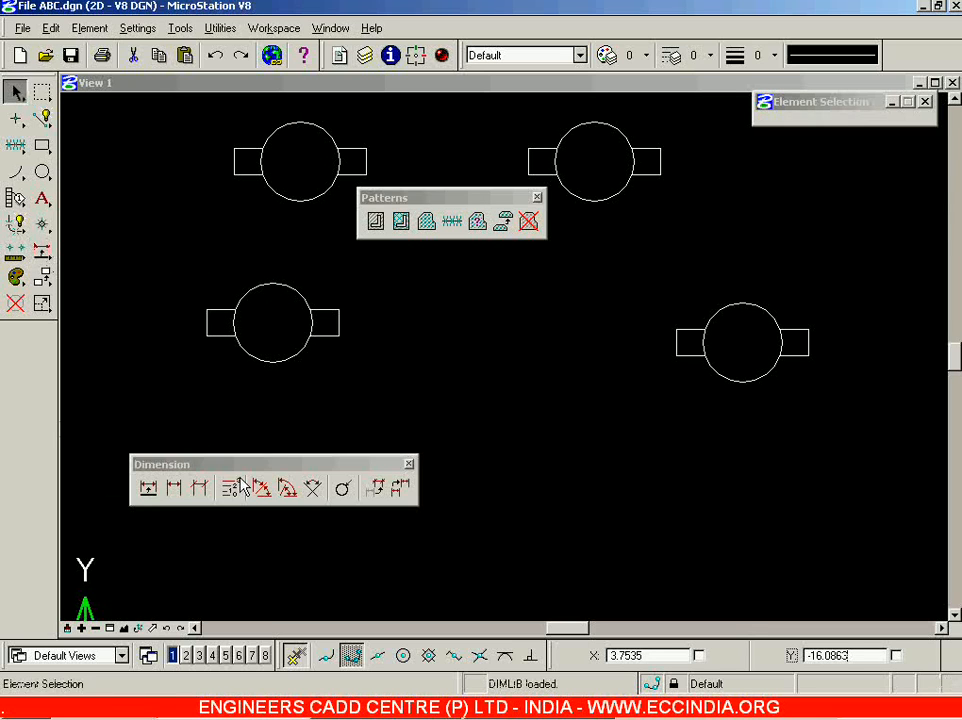
Add a trial Dimension Size with Arrow across the left New1 cell.
{"action": "left_click", "coordinate": [174, 488]}
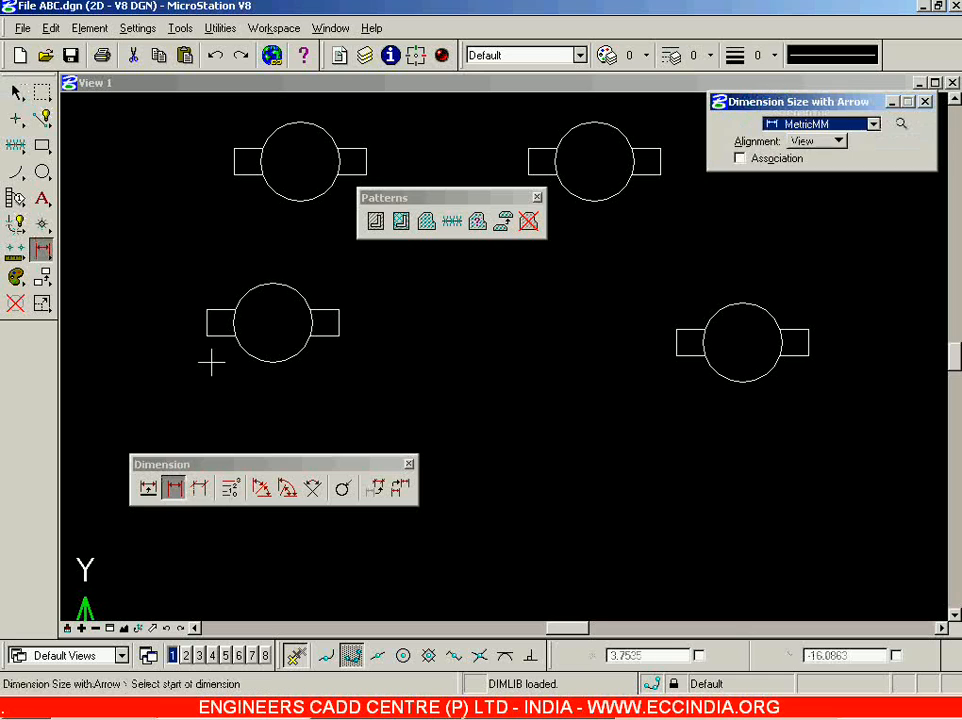
{"action": "left_click", "coordinate": [206, 321]}
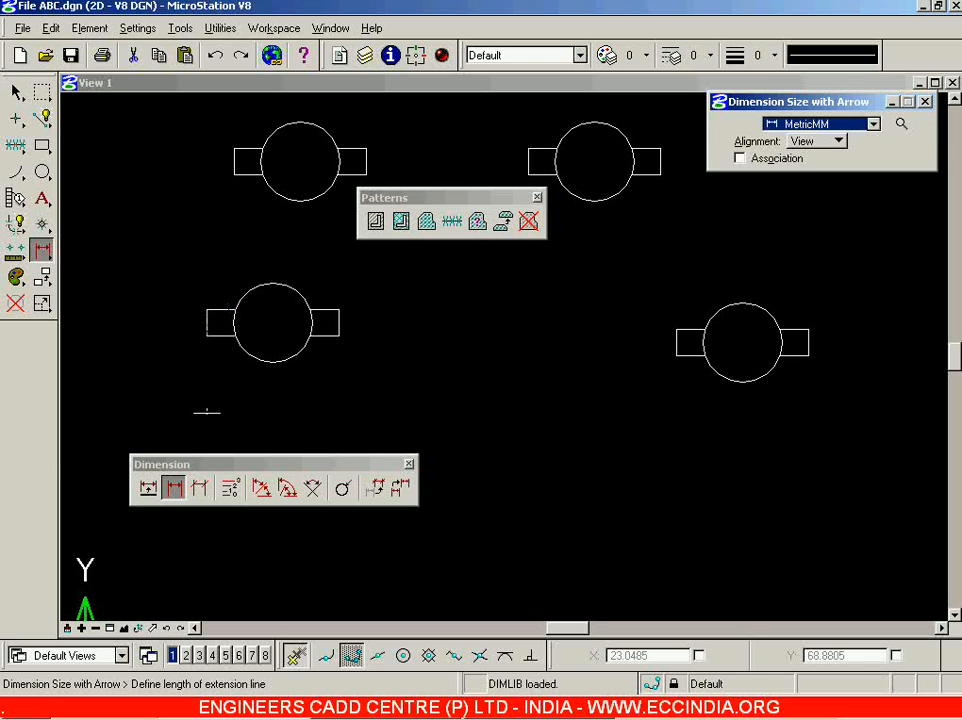
{"action": "left_click", "coordinate": [207, 427]}
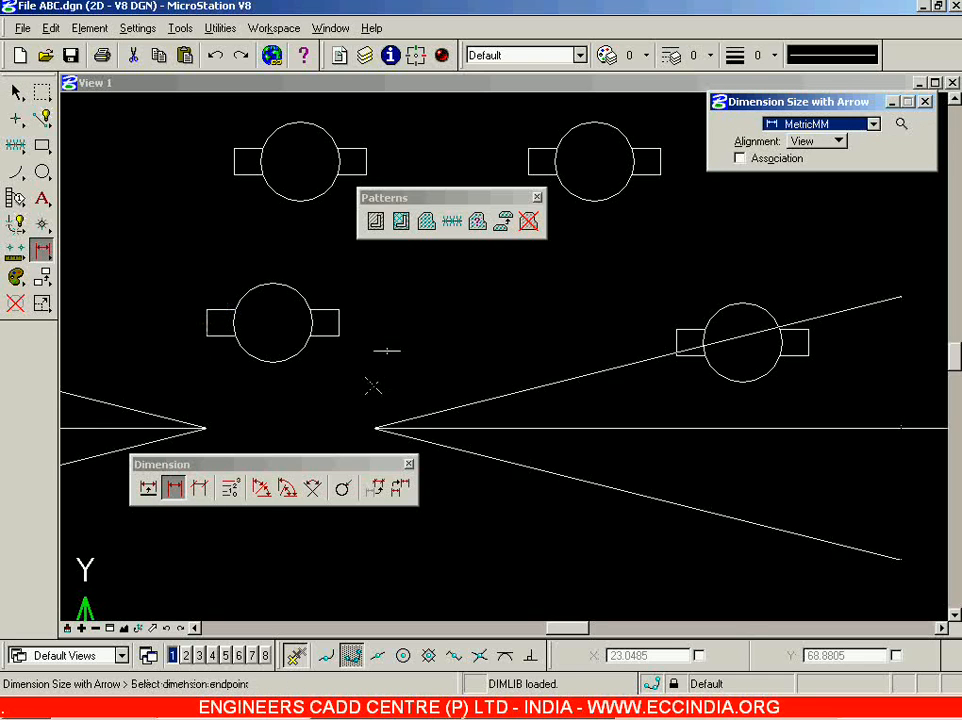
{"action": "left_click", "coordinate": [344, 320]}
{"action": "right_click", "coordinate": [388, 322]}
{"action": "scroll", "coordinate": [423, 351], "scroll_direction": "down", "scroll_amount": 4}
{"action": "scroll", "coordinate": [195, 353], "scroll_direction": "down", "scroll_amount": 1}
{"action": "scroll", "coordinate": [146, 343], "scroll_direction": "up", "scroll_amount": 4}
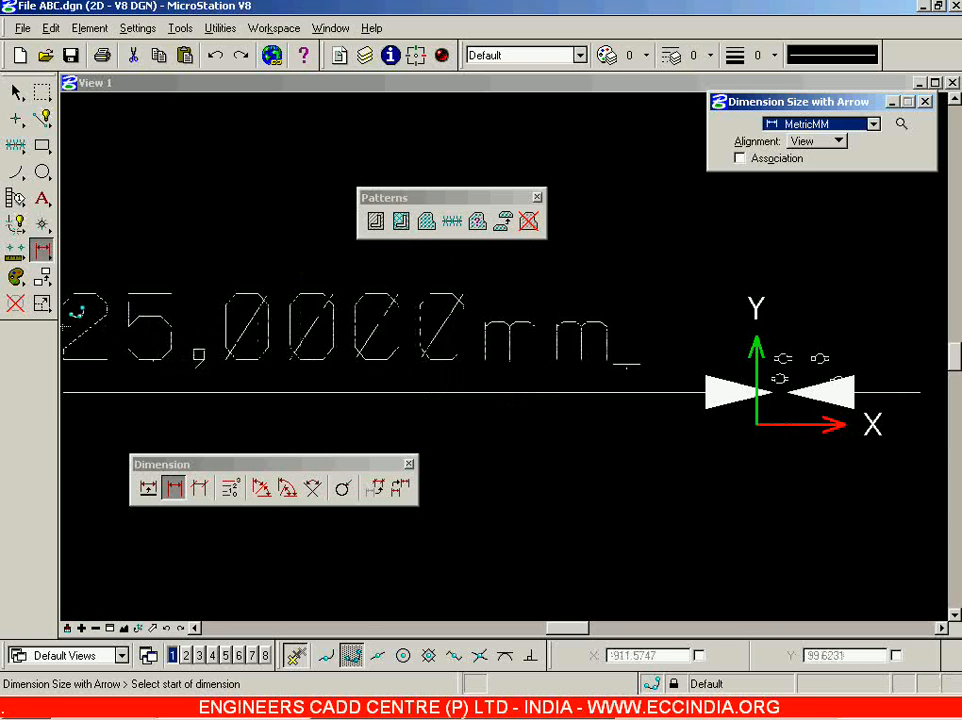
{"action": "scroll", "coordinate": [738, 377], "scroll_direction": "down", "scroll_amount": 1}
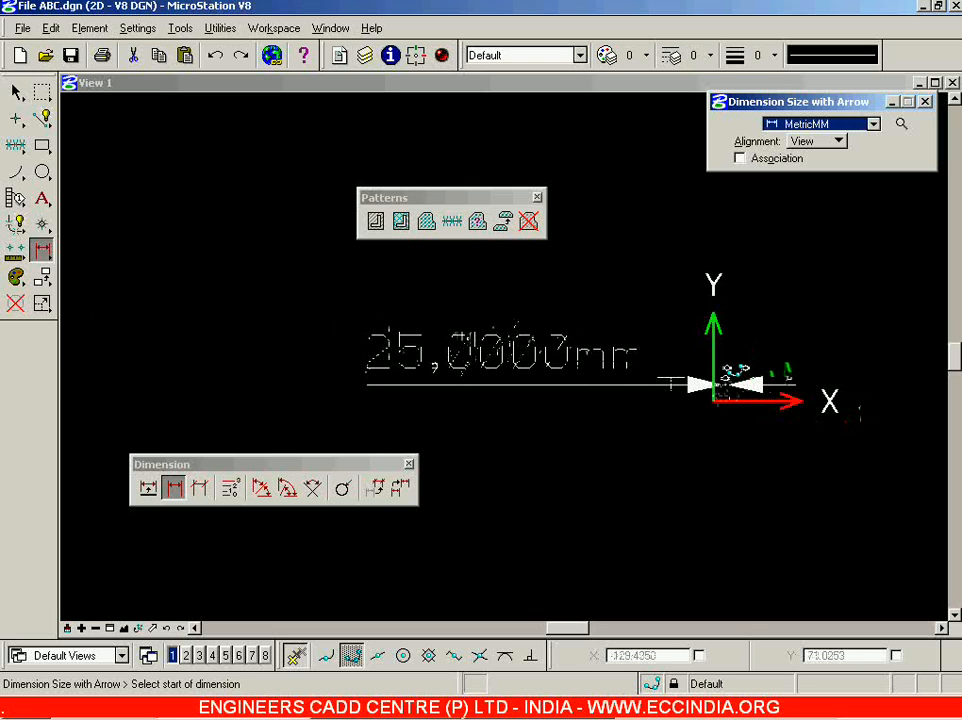
{"action": "scroll", "coordinate": [738, 377], "scroll_direction": "up", "scroll_amount": 3}
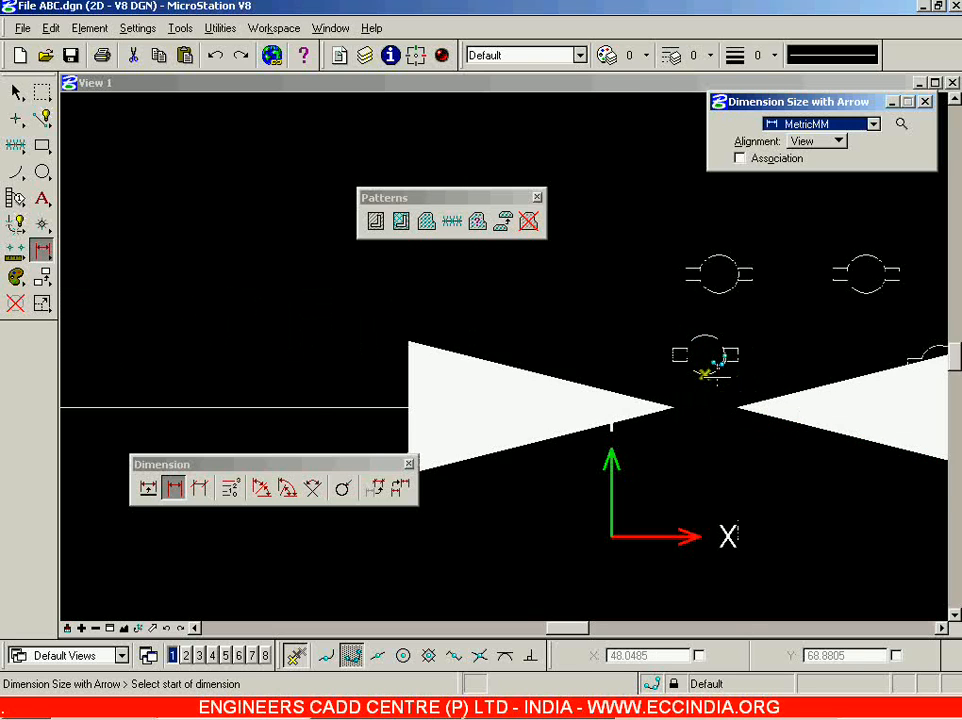
{"action": "scroll", "coordinate": [680, 352], "scroll_direction": "up", "scroll_amount": 2}
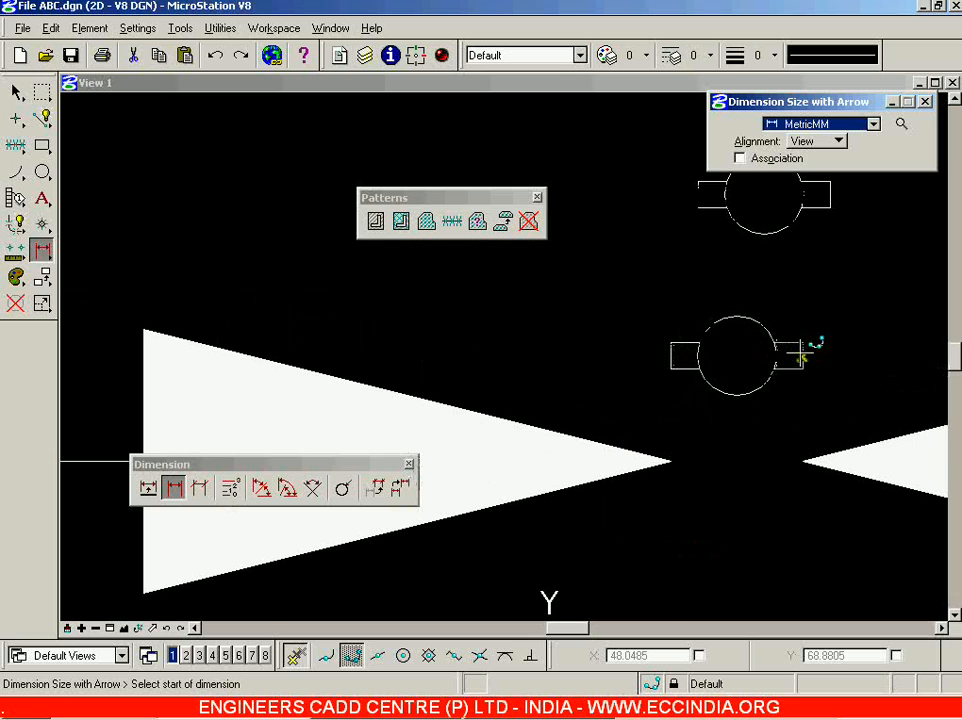
{"action": "scroll", "coordinate": [562, 348], "scroll_direction": "down", "scroll_amount": 8}
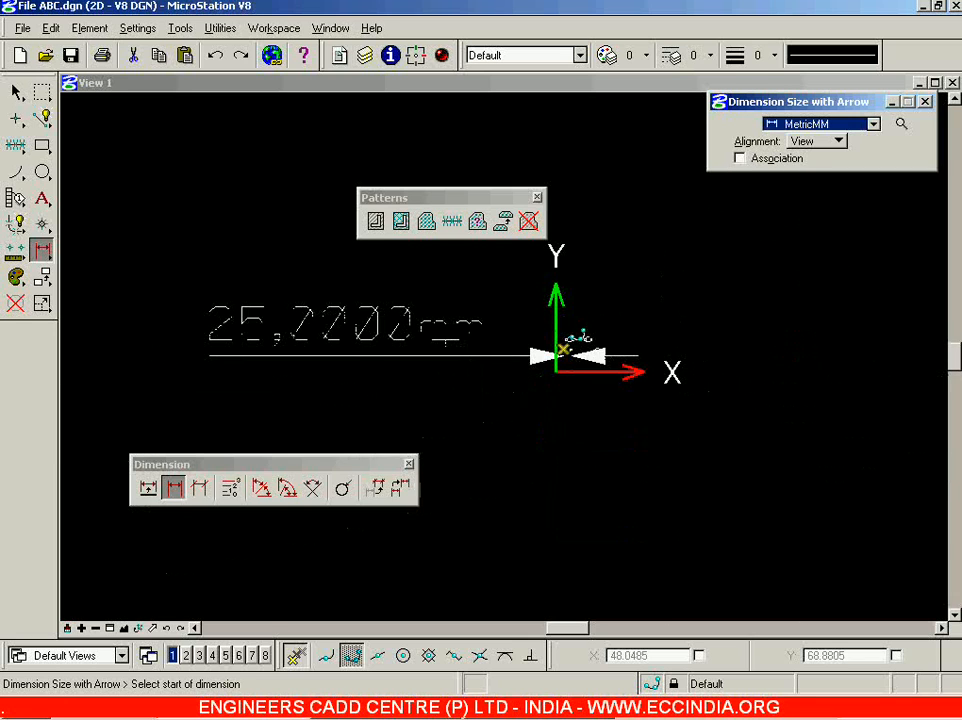
Delete the 25.2200 mm trial dimension.
{"action": "left_click", "coordinate": [15, 303]}
{"action": "left_click", "coordinate": [400, 325]}
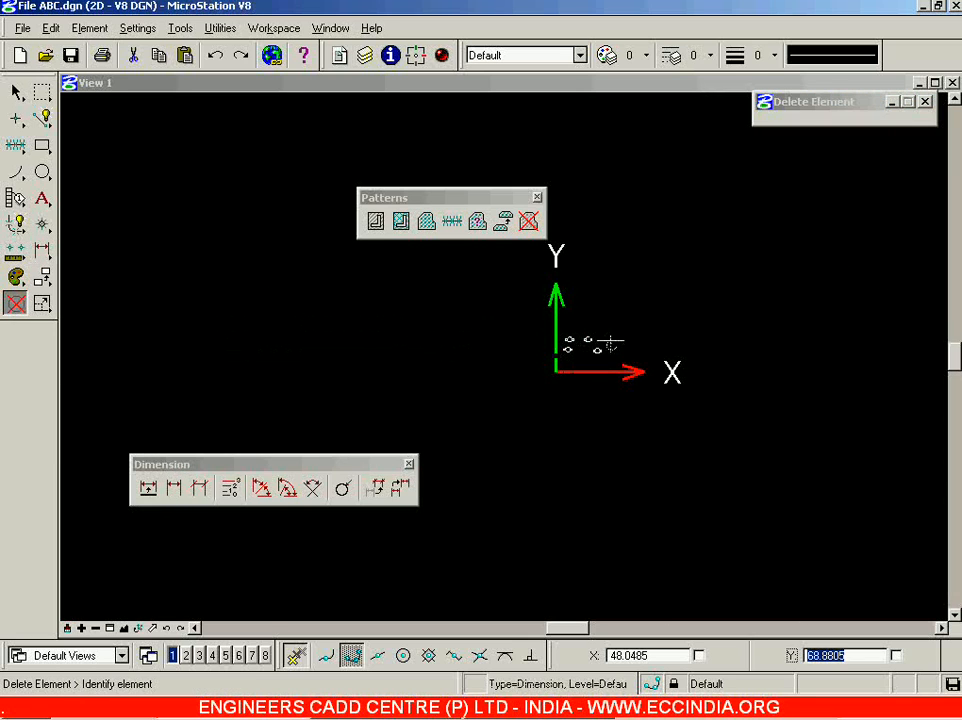
{"action": "scroll", "coordinate": [610, 343], "scroll_direction": "up", "scroll_amount": 3}
Window-select the four placed New1 cells and delete them.
{"action": "left_click", "coordinate": [16, 91]}
{"action": "left_click_drag", "start_coordinate": [449, 281], "coordinate": [666, 400]}
{"action": "key", "text": "Delete"}
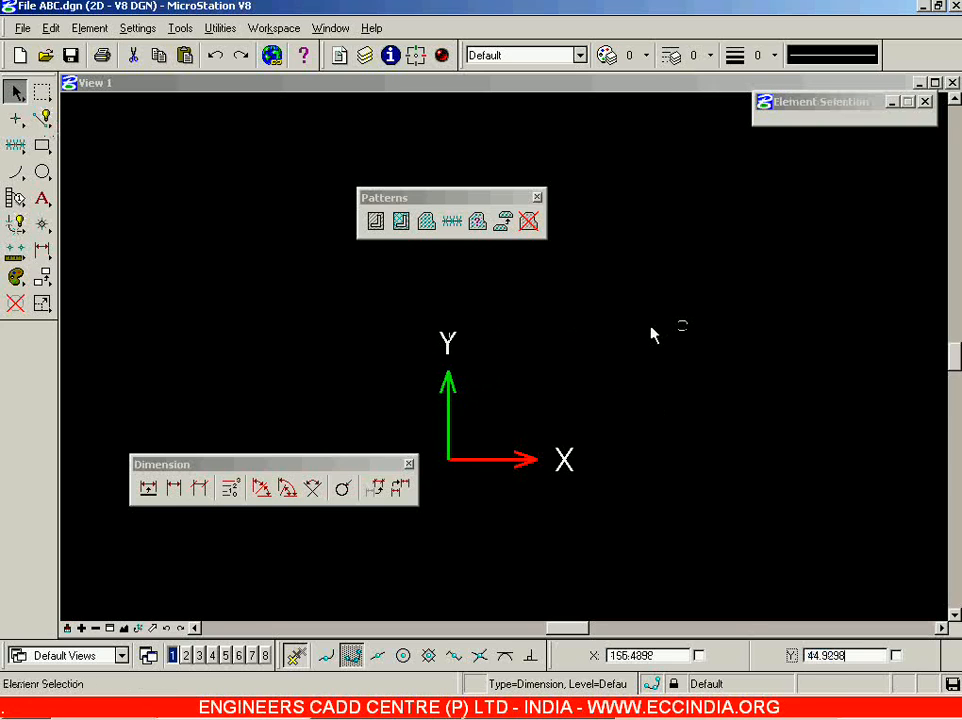
{"action": "left_click", "coordinate": [41, 118]}
{"action": "scroll", "coordinate": [651, 389], "scroll_direction": "up", "scroll_amount": 1}
{"action": "scroll", "coordinate": [587, 391], "scroll_direction": "down", "scroll_amount": 4}
Draw a horizontal line 110 units long along X.
{"action": "scroll", "coordinate": [685, 409], "scroll_direction": "up", "scroll_amount": 3}
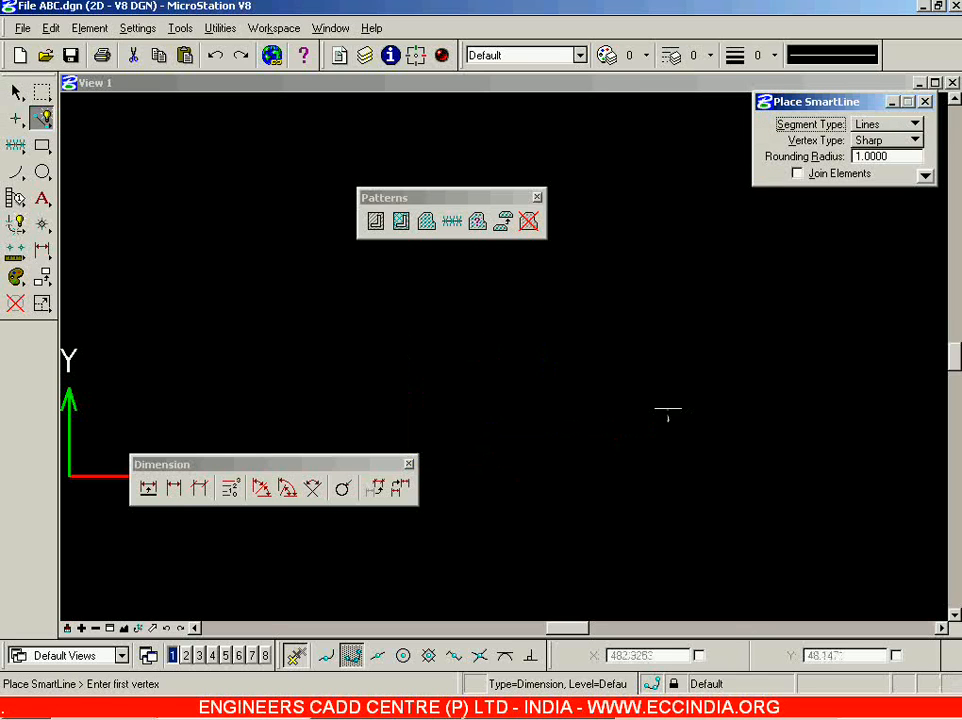
{"action": "left_click", "coordinate": [399, 309]}
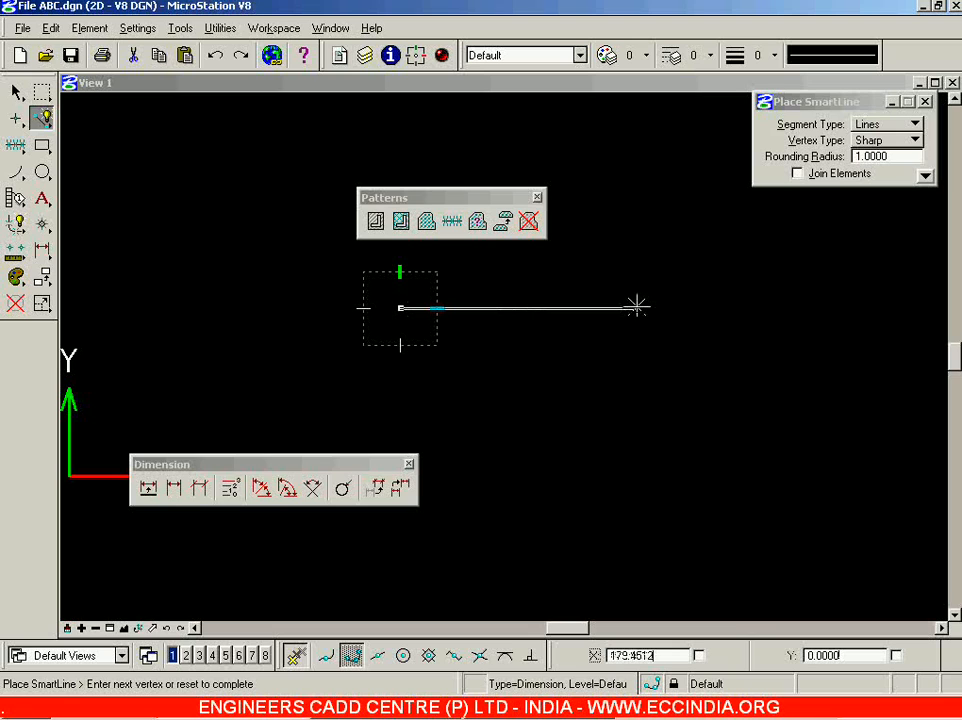
{"action": "type", "text": "110"}
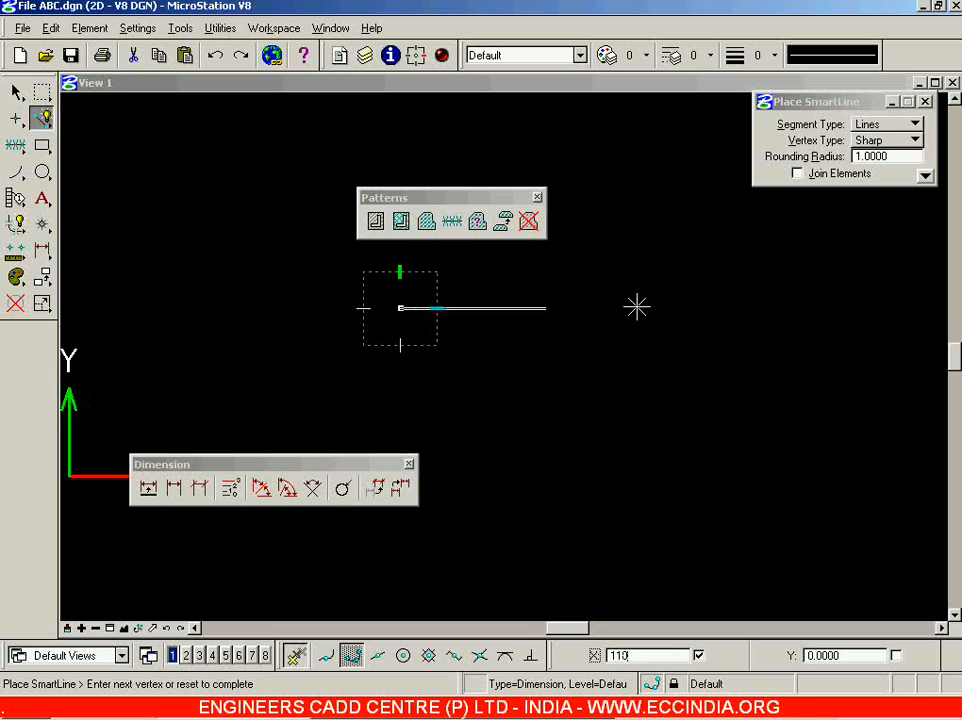
{"action": "left_click", "coordinate": [637, 307]}
{"action": "right_click", "coordinate": [610, 281]}
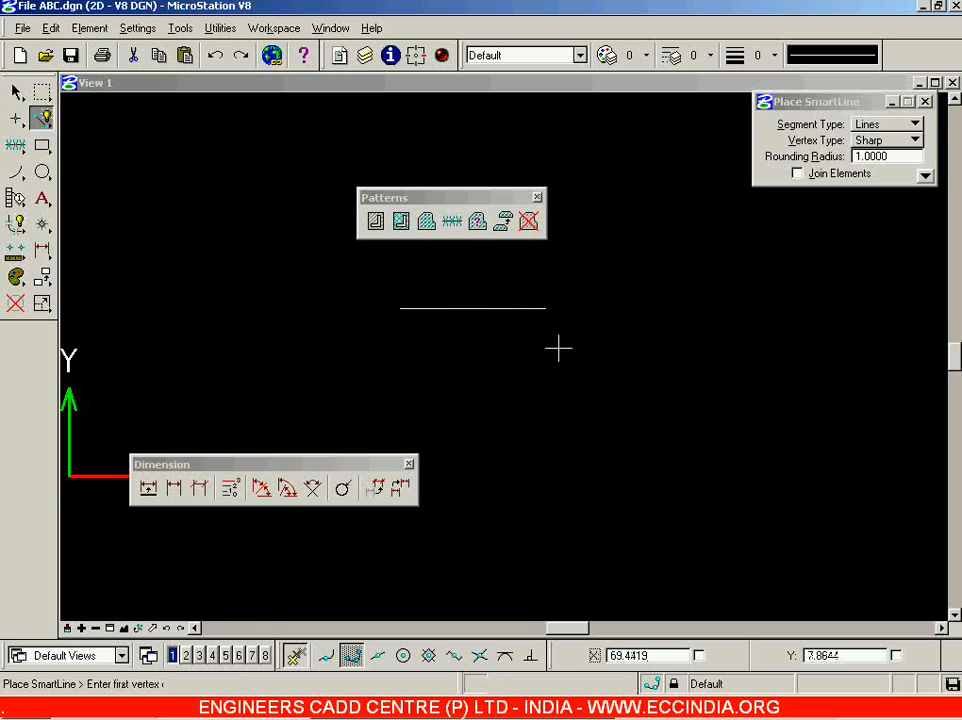
Draw a second horizontal line below the first.
{"action": "scroll", "coordinate": [447, 323], "scroll_direction": "up", "scroll_amount": 1}
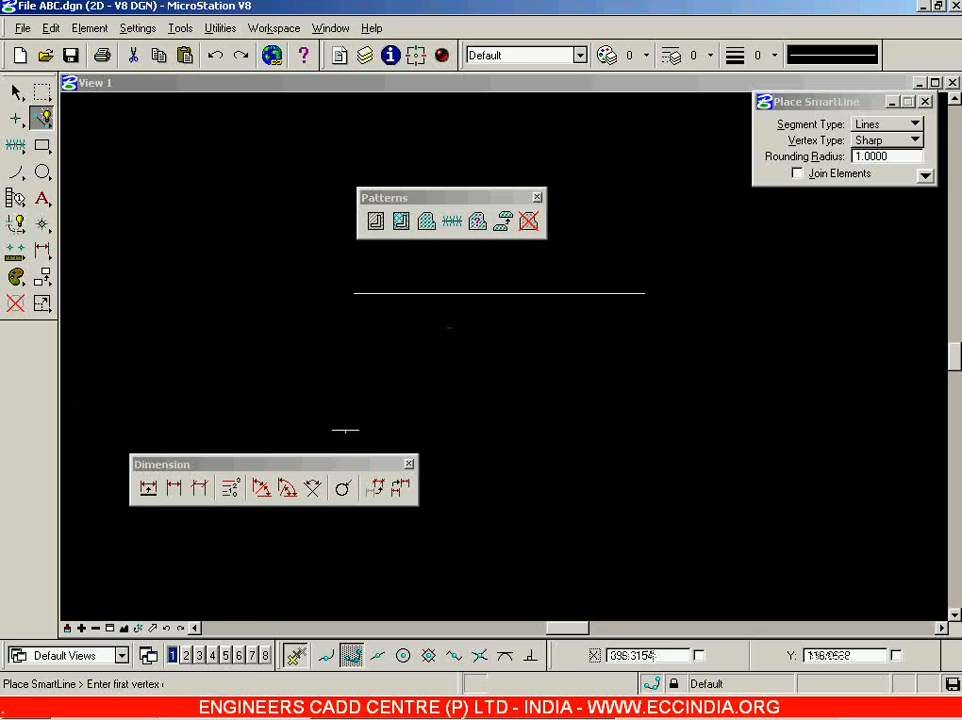
{"action": "left_click_drag", "start_coordinate": [420, 197], "coordinate": [283, 215]}
{"action": "left_click", "coordinate": [351, 197]}
{"action": "left_click", "coordinate": [358, 411]}
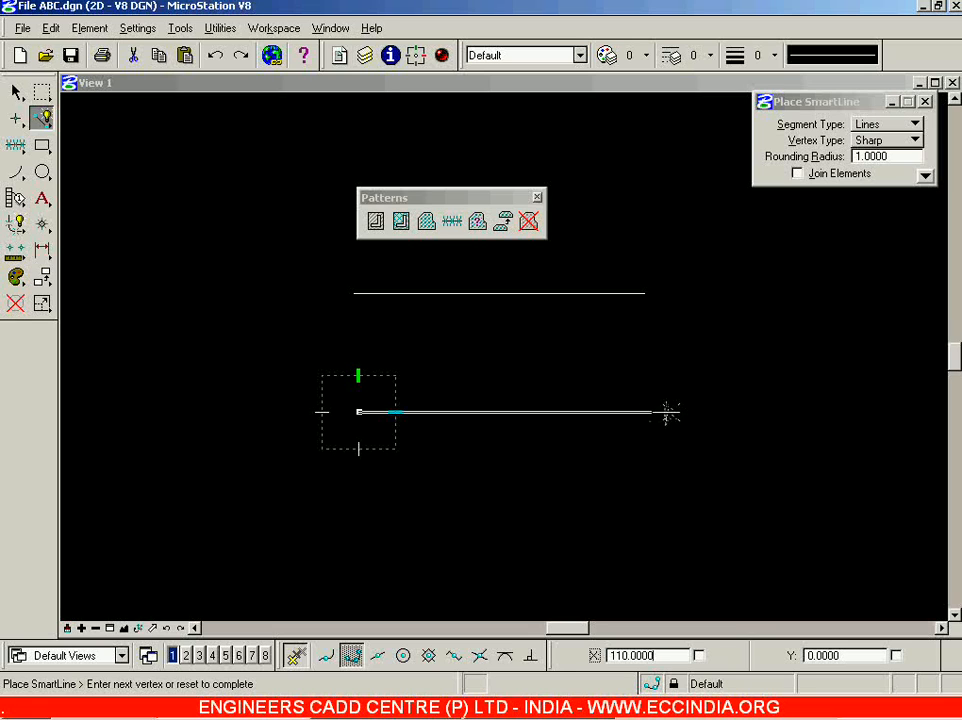
{"action": "scroll", "coordinate": [652, 412], "scroll_direction": "up", "scroll_amount": 3}
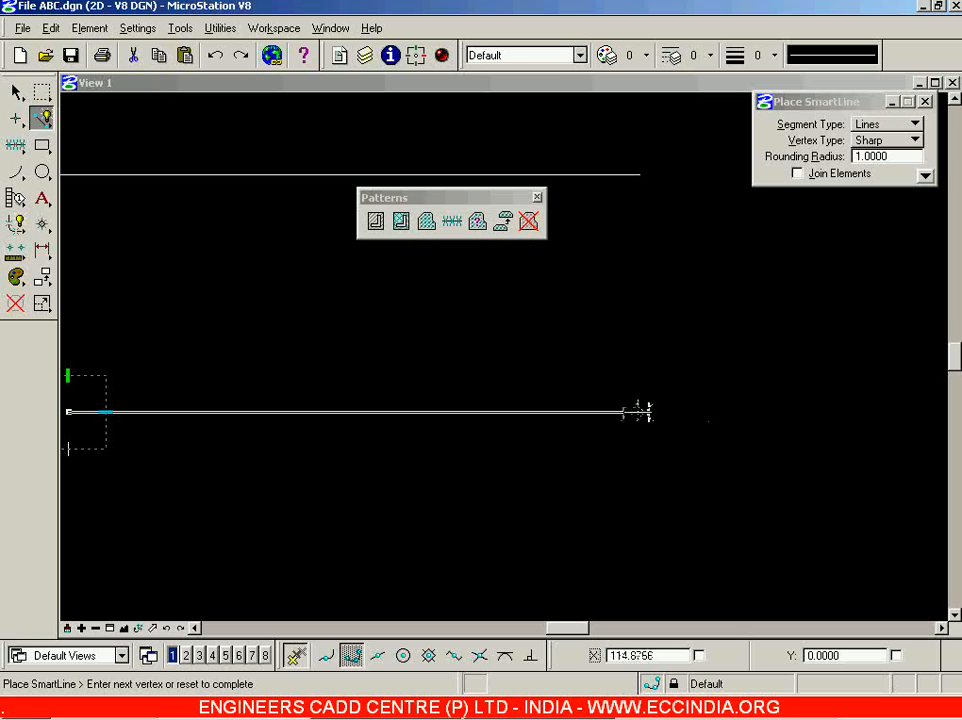
{"action": "left_click", "coordinate": [648, 411]}
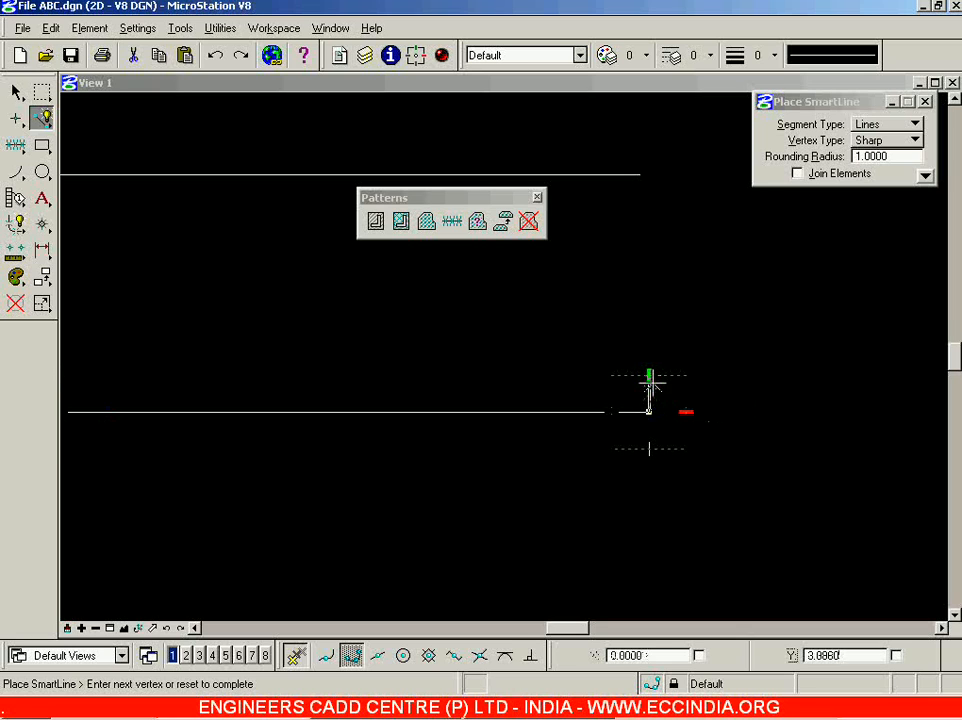
{"action": "right_click", "coordinate": [645, 405]}
Draw a third, shorter horizontal line further to the right.
{"action": "scroll", "coordinate": [599, 423], "scroll_direction": "down", "scroll_amount": 3}
{"action": "scroll", "coordinate": [530, 480], "scroll_direction": "up", "scroll_amount": 2}
{"action": "scroll", "coordinate": [550, 472], "scroll_direction": "down", "scroll_amount": 1}
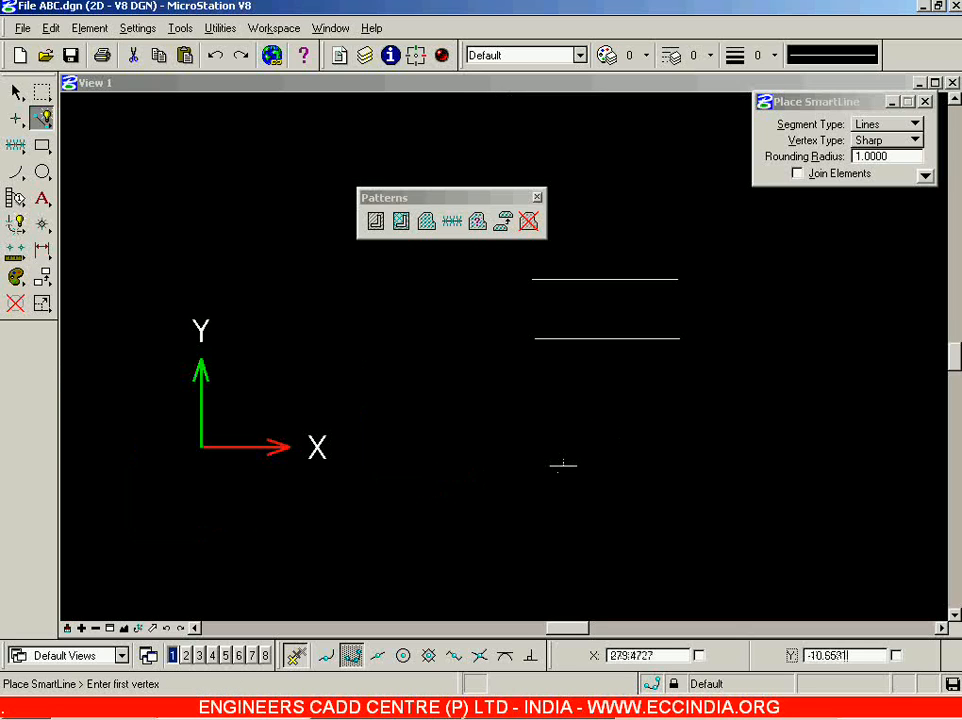
{"action": "left_click", "coordinate": [546, 420]}
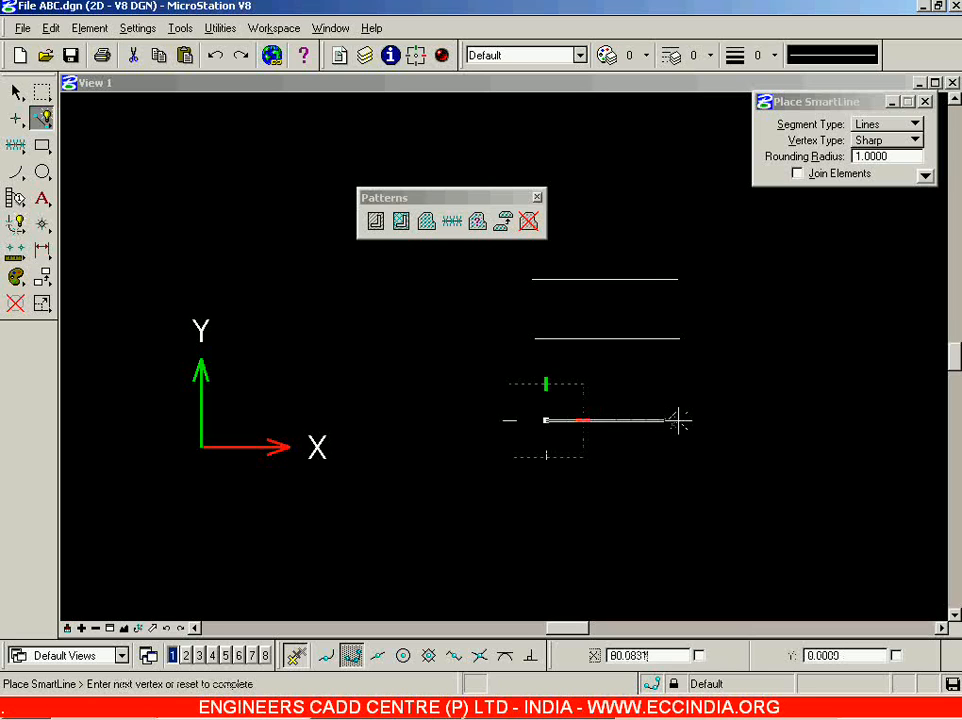
{"action": "left_click", "coordinate": [688, 421]}
{"action": "right_click", "coordinate": [684, 396]}
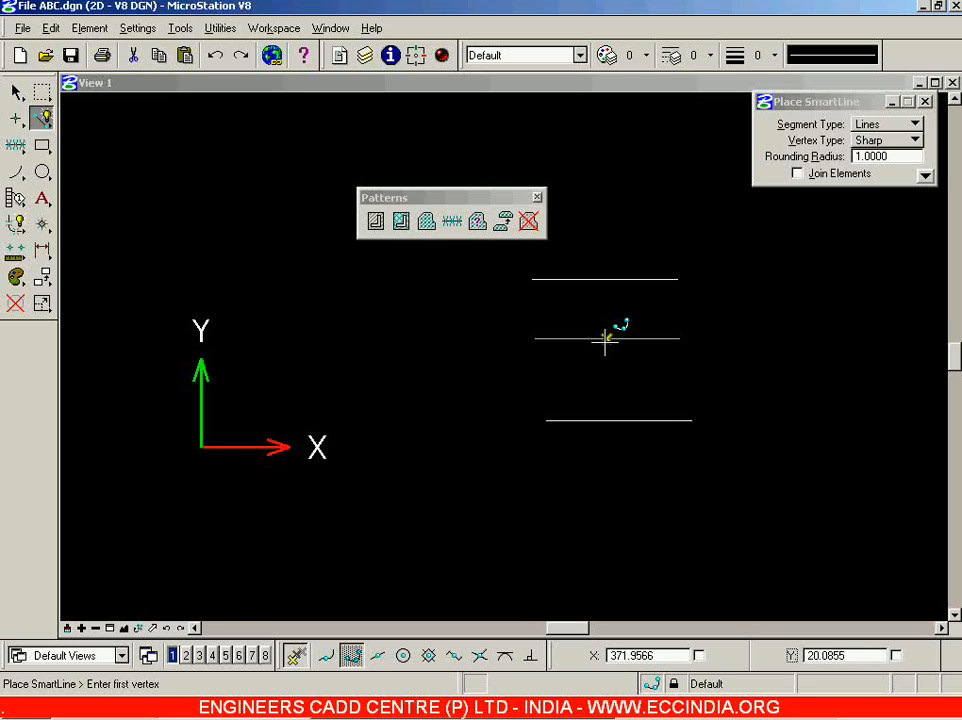
Draw a V-shaped line at the right of the drawing.
{"action": "left_click", "coordinate": [452, 221]}
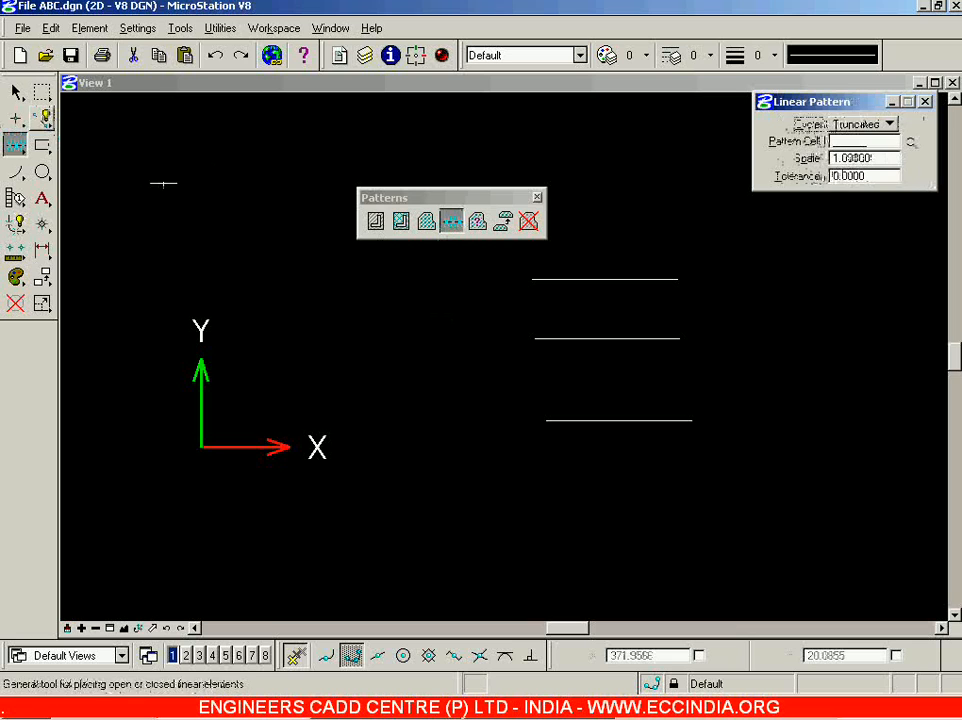
{"action": "left_click", "coordinate": [43, 118]}
{"action": "scroll", "coordinate": [636, 492], "scroll_direction": "up", "scroll_amount": 2}
{"action": "scroll", "coordinate": [636, 492], "scroll_direction": "down", "scroll_amount": 3}
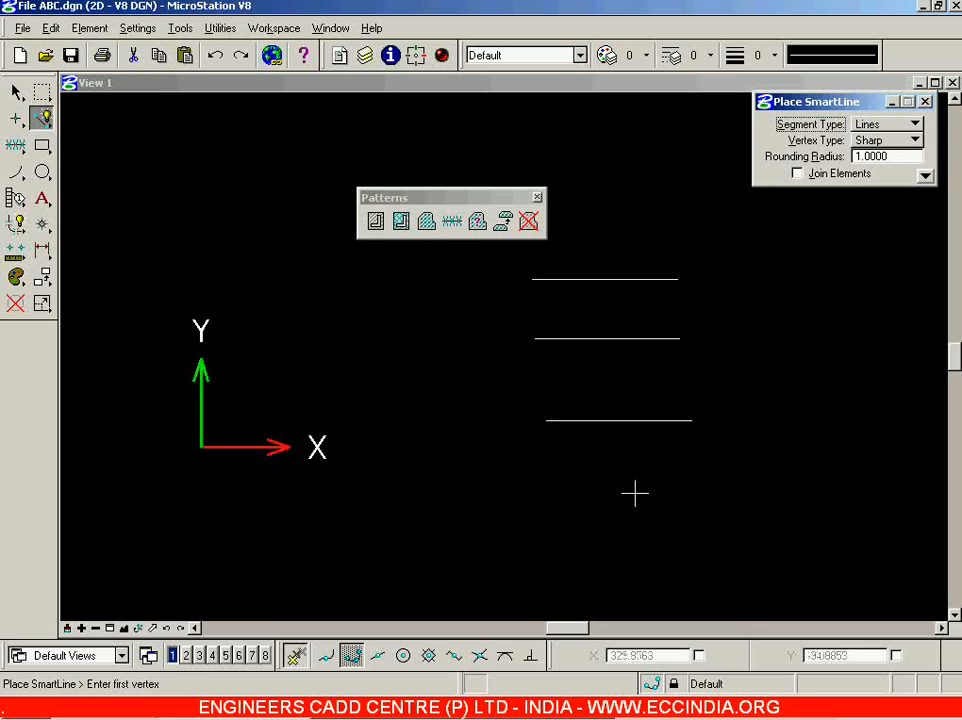
{"action": "scroll", "coordinate": [785, 418], "scroll_direction": "up", "scroll_amount": 1}
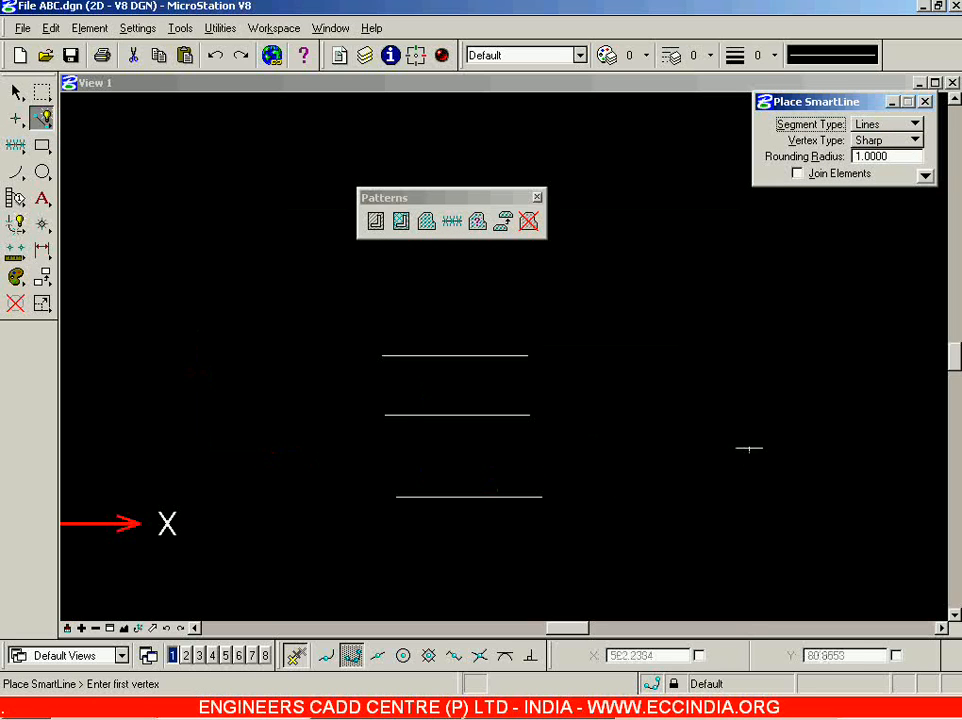
{"action": "left_click", "coordinate": [749, 448]}
{"action": "left_click", "coordinate": [848, 538]}
{"action": "left_click", "coordinate": [901, 315]}
{"action": "right_click", "coordinate": [700, 195]}
Draw a four-point zigzag line across the top of the drawing.
{"action": "left_click", "coordinate": [702, 196]}
{"action": "left_click", "coordinate": [522, 124]}
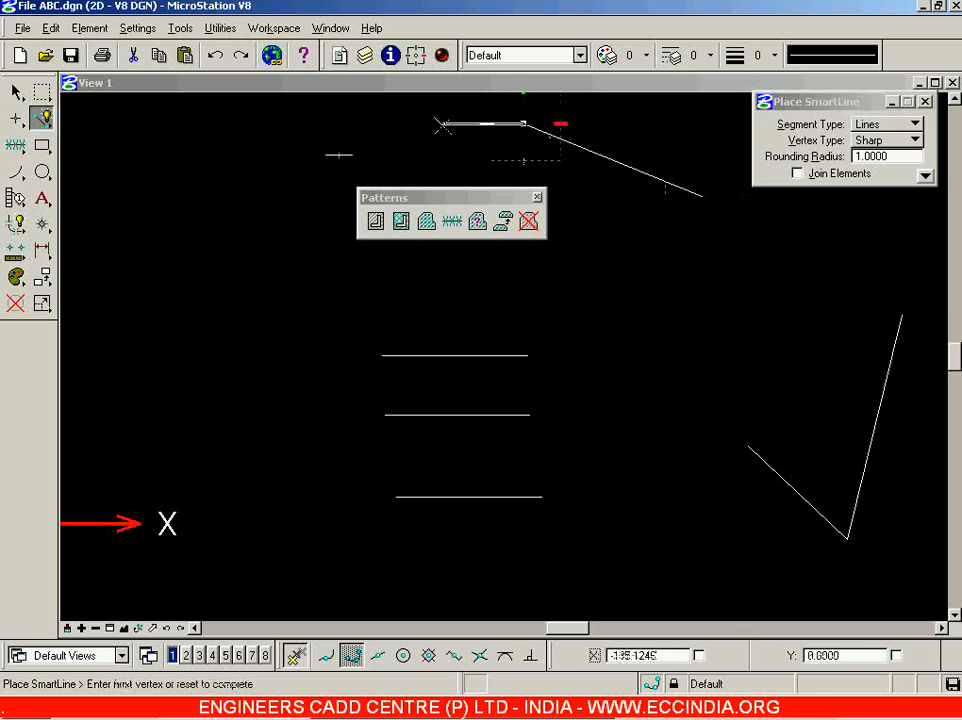
{"action": "left_click", "coordinate": [243, 228]}
{"action": "left_click", "coordinate": [172, 188]}
{"action": "right_click", "coordinate": [165, 190]}
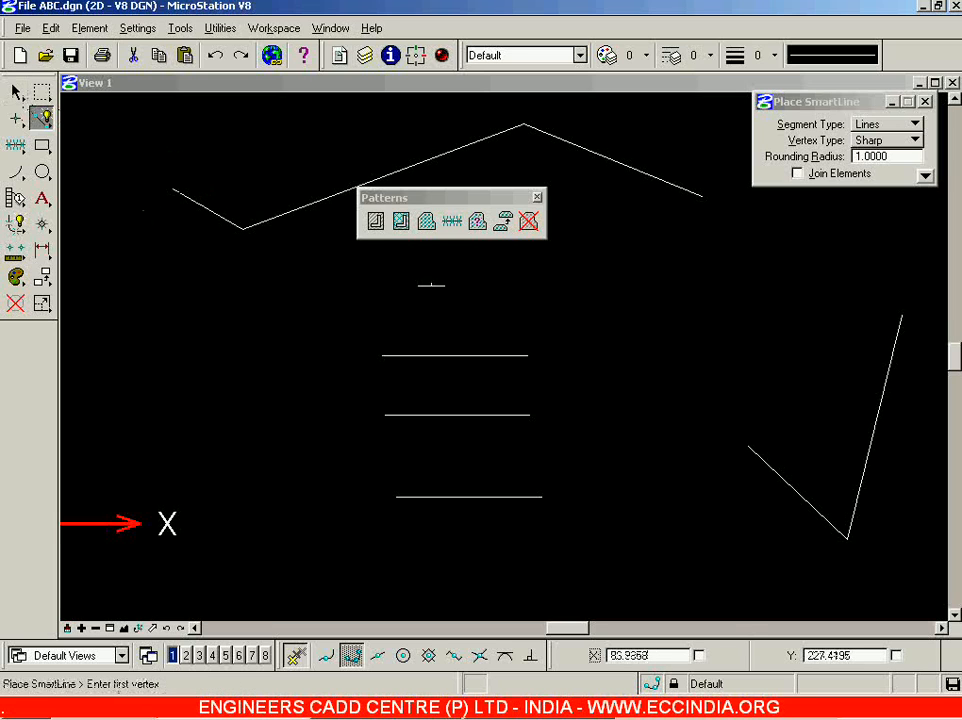
{"action": "left_click", "coordinate": [452, 221]}
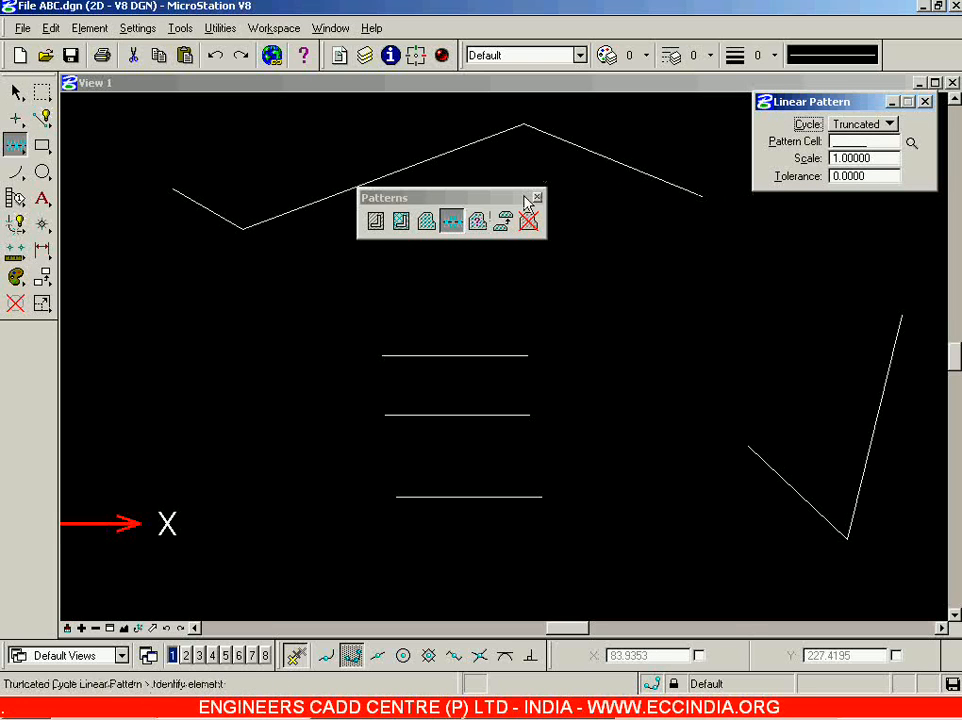
Keep the Truncated cycle and set New1 as the Linear Pattern cell.
{"action": "left_click_drag", "start_coordinate": [477, 196], "coordinate": [412, 155]}
{"action": "left_click", "coordinate": [879, 125]}
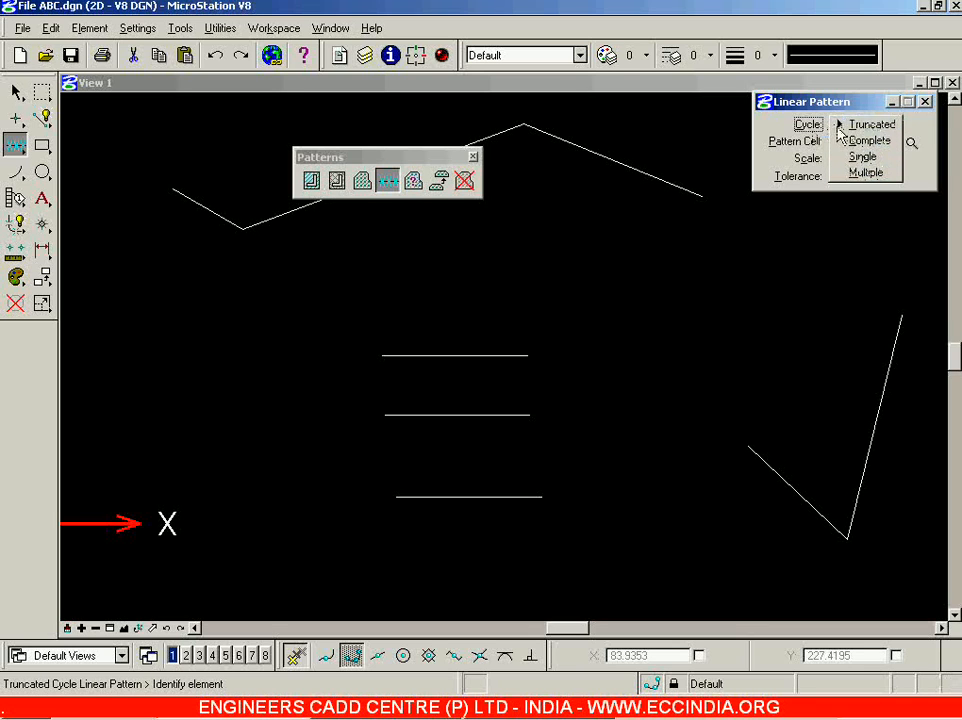
{"action": "left_click", "coordinate": [852, 125]}
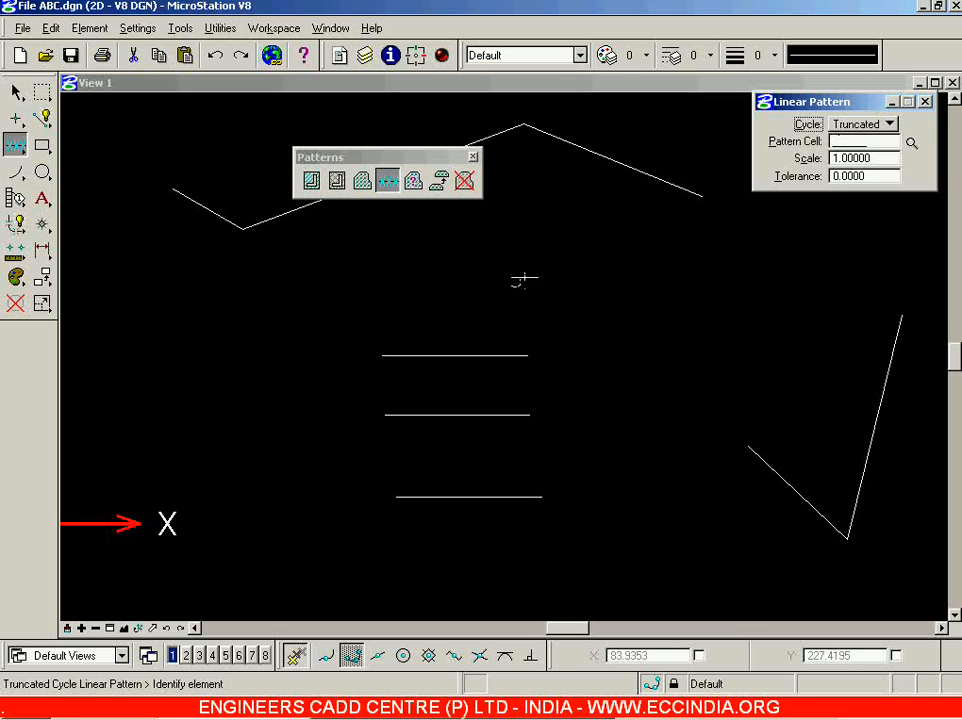
{"action": "left_click", "coordinate": [912, 143]}
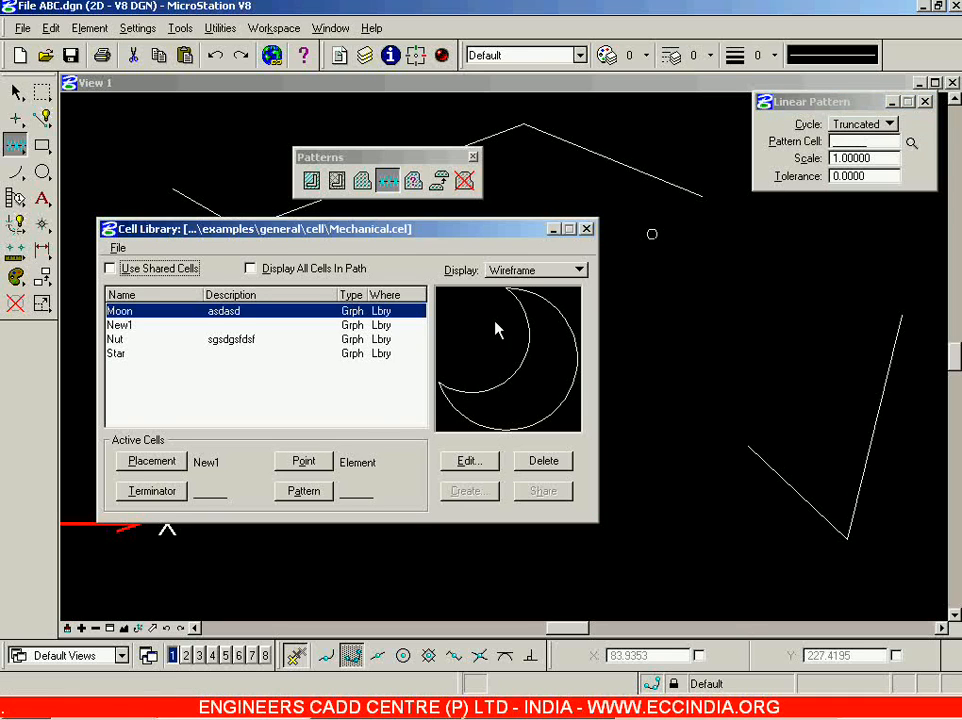
{"action": "left_click", "coordinate": [185, 324]}
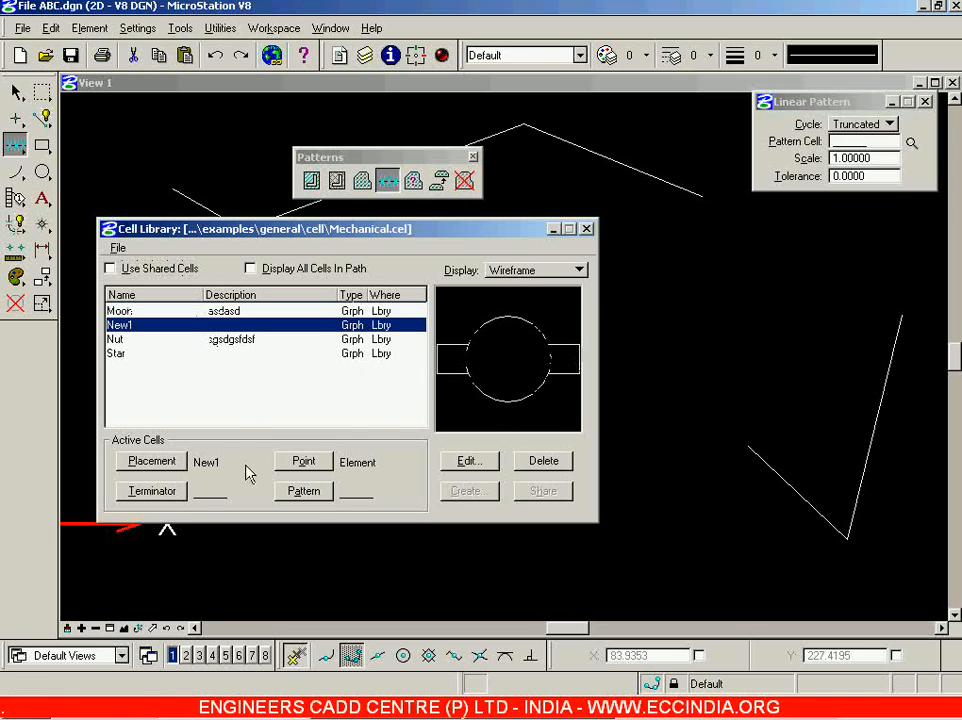
{"action": "left_click", "coordinate": [312, 495]}
{"action": "left_click", "coordinate": [312, 495]}
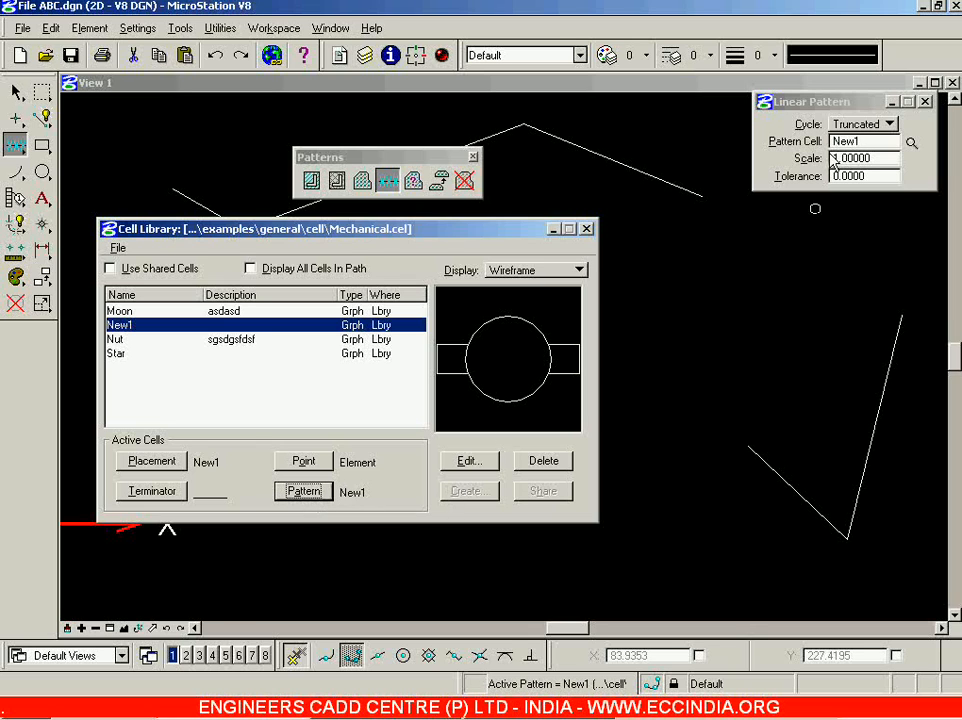
{"action": "left_click", "coordinate": [588, 229]}
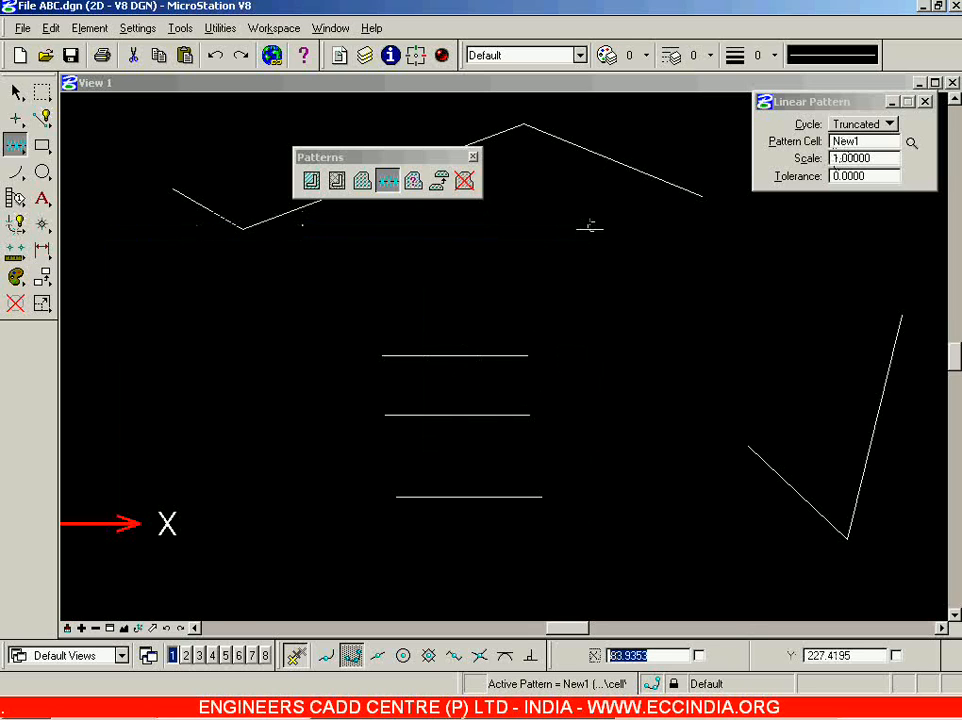
Pattern the top horizontal line with New1 cells using the Truncated cycle.
{"action": "left_click", "coordinate": [418, 355]}
{"action": "left_click", "coordinate": [259, 404]}
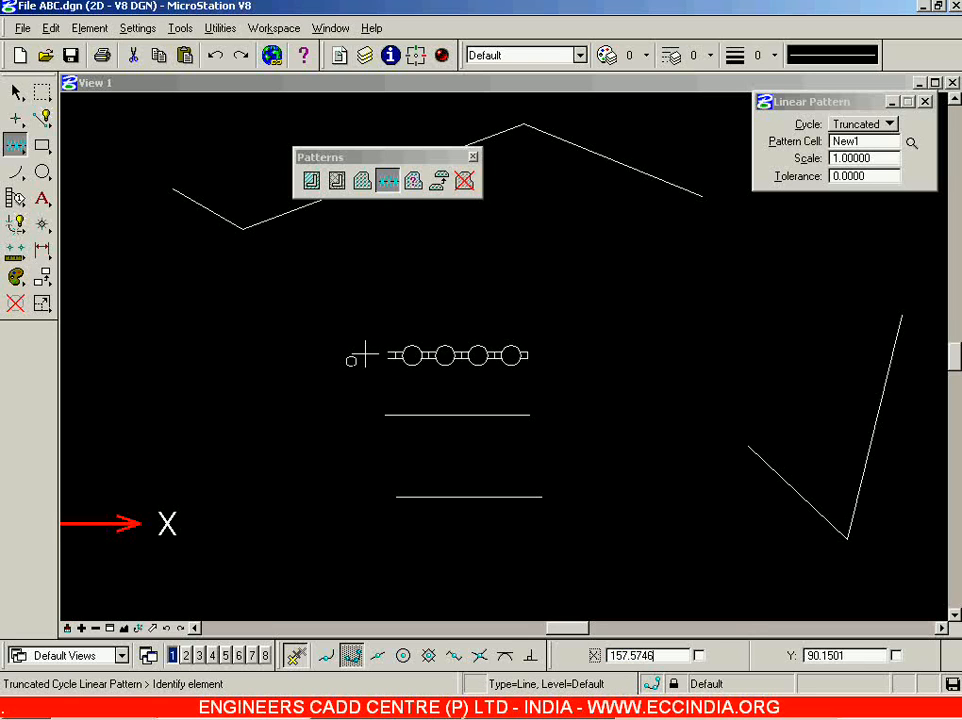
{"action": "scroll", "coordinate": [365, 351], "scroll_direction": "up", "scroll_amount": 3}
{"action": "scroll", "coordinate": [590, 395], "scroll_direction": "down", "scroll_amount": 3}
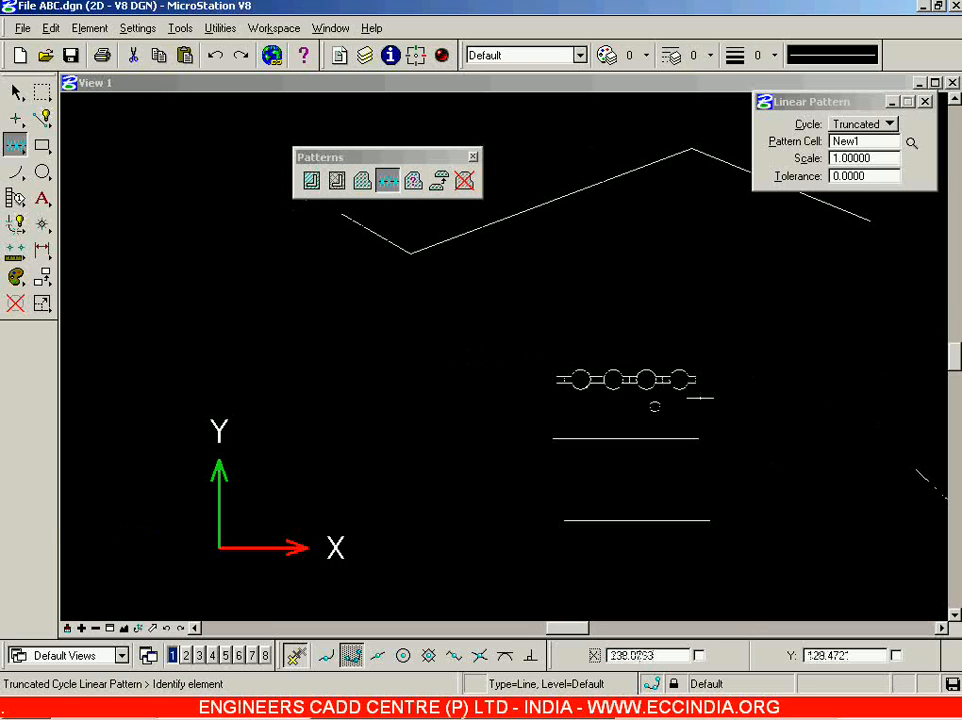
{"action": "scroll", "coordinate": [702, 393], "scroll_direction": "up", "scroll_amount": 2}
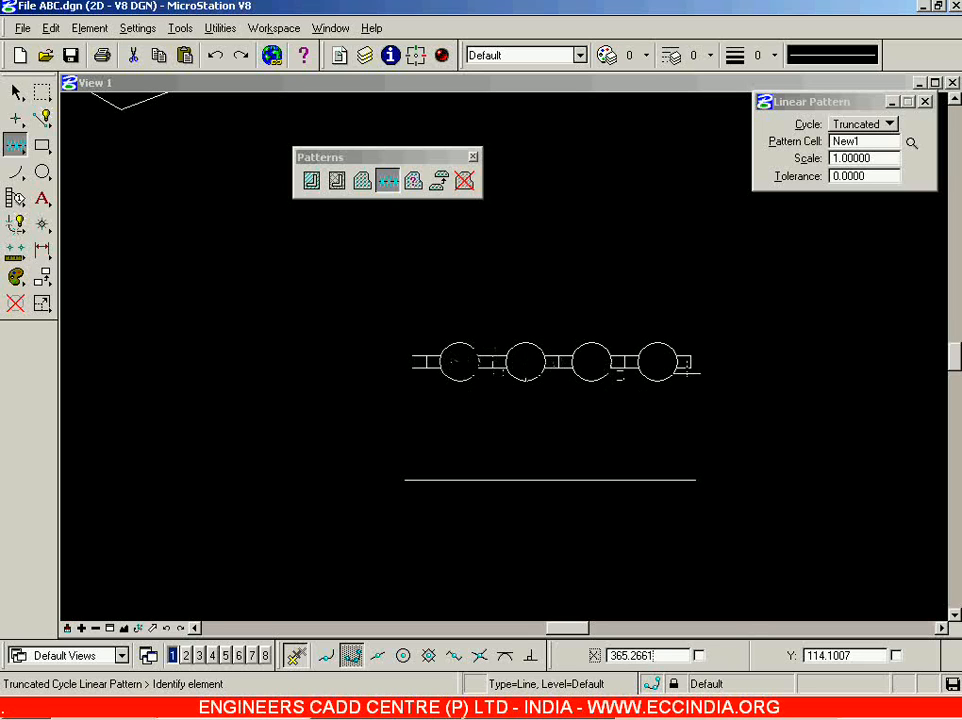
Pattern the second horizontal line with a Complete cycle, then switch the cycle to Single.
{"action": "left_click", "coordinate": [877, 131]}
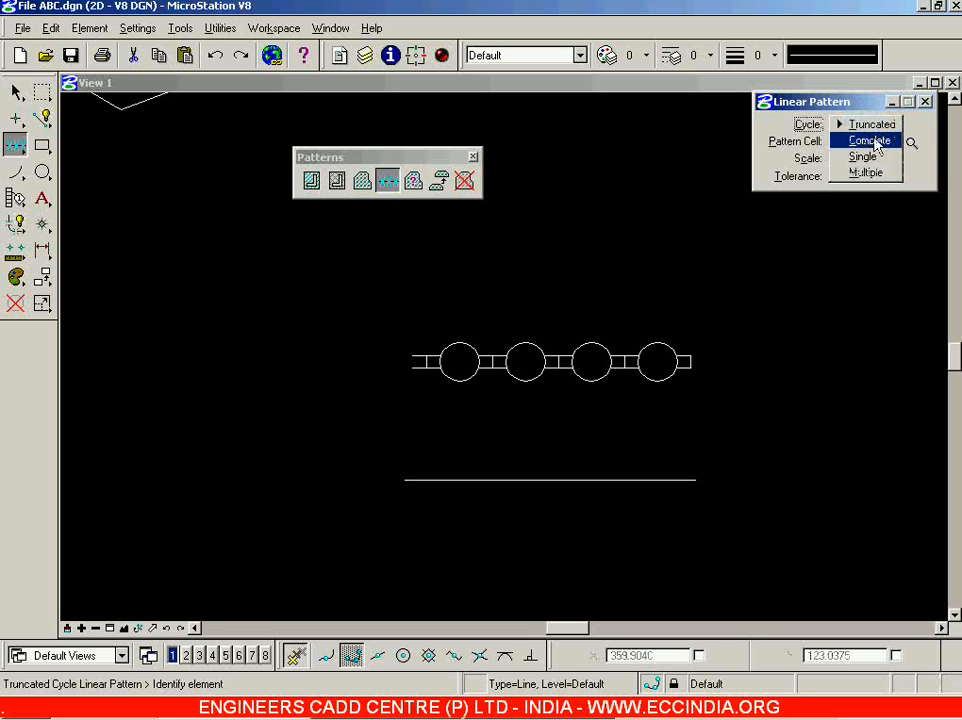
{"action": "left_click", "coordinate": [870, 141]}
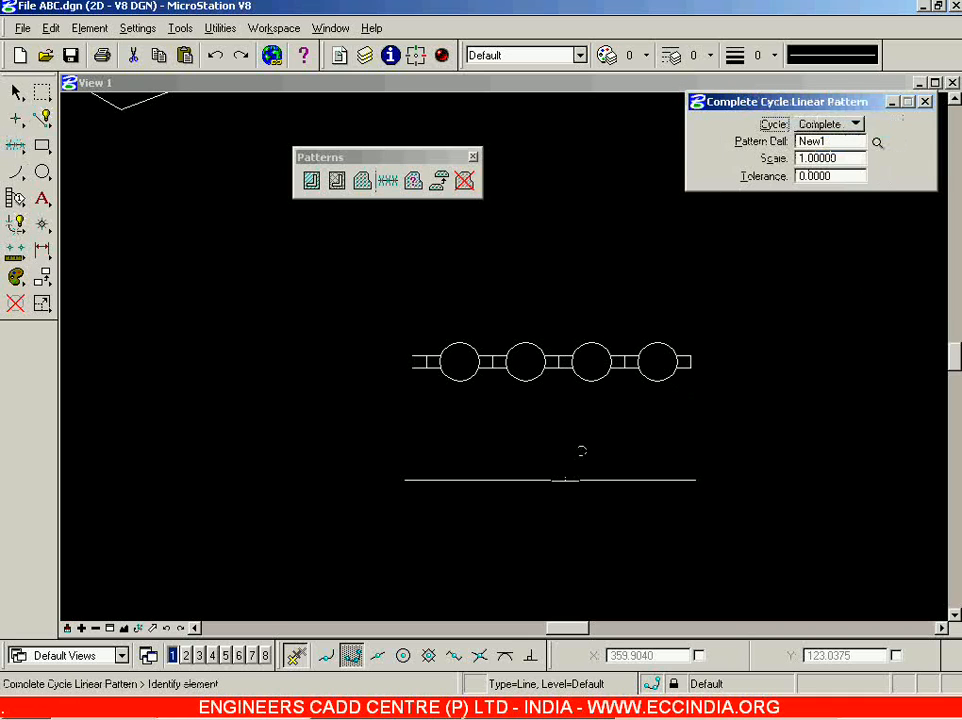
{"action": "left_click", "coordinate": [540, 481]}
{"action": "left_click", "coordinate": [305, 477]}
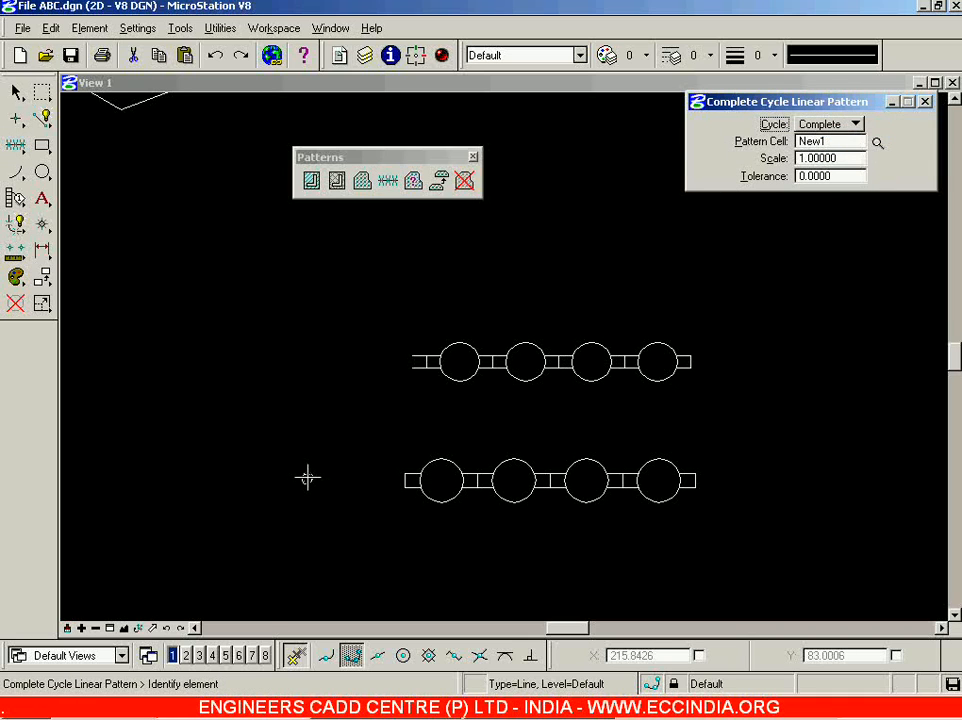
{"action": "left_click", "coordinate": [854, 124]}
{"action": "left_click", "coordinate": [830, 141]}
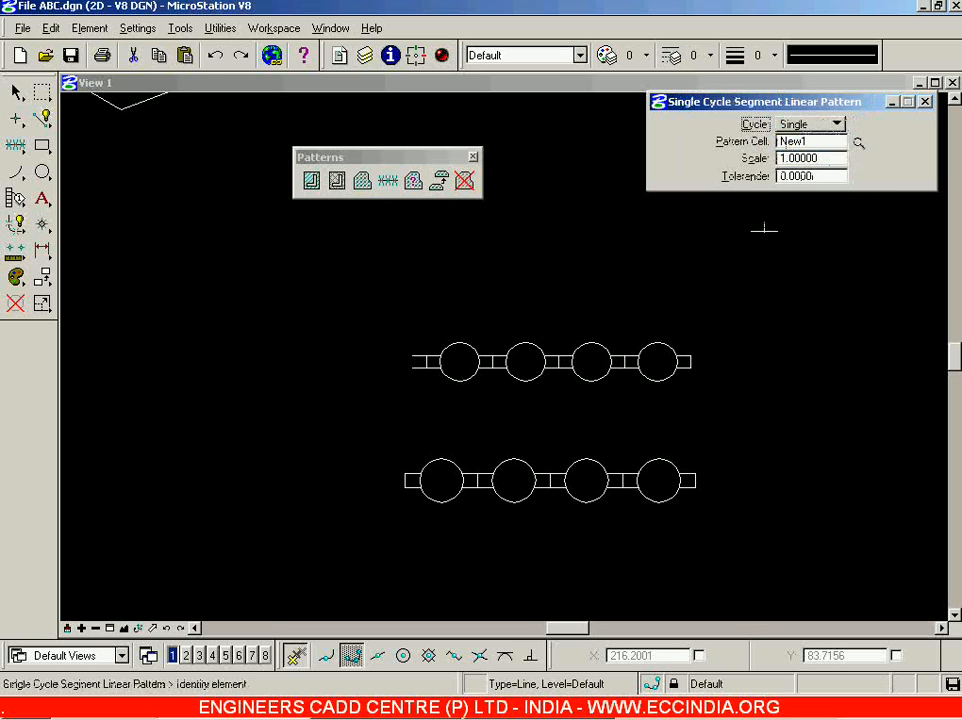
Place one New1 cell along the third horizontal line with the Single cycle.
{"action": "scroll", "coordinate": [647, 261], "scroll_direction": "down", "scroll_amount": 3}
{"action": "scroll", "coordinate": [740, 456], "scroll_direction": "down", "scroll_amount": 3}
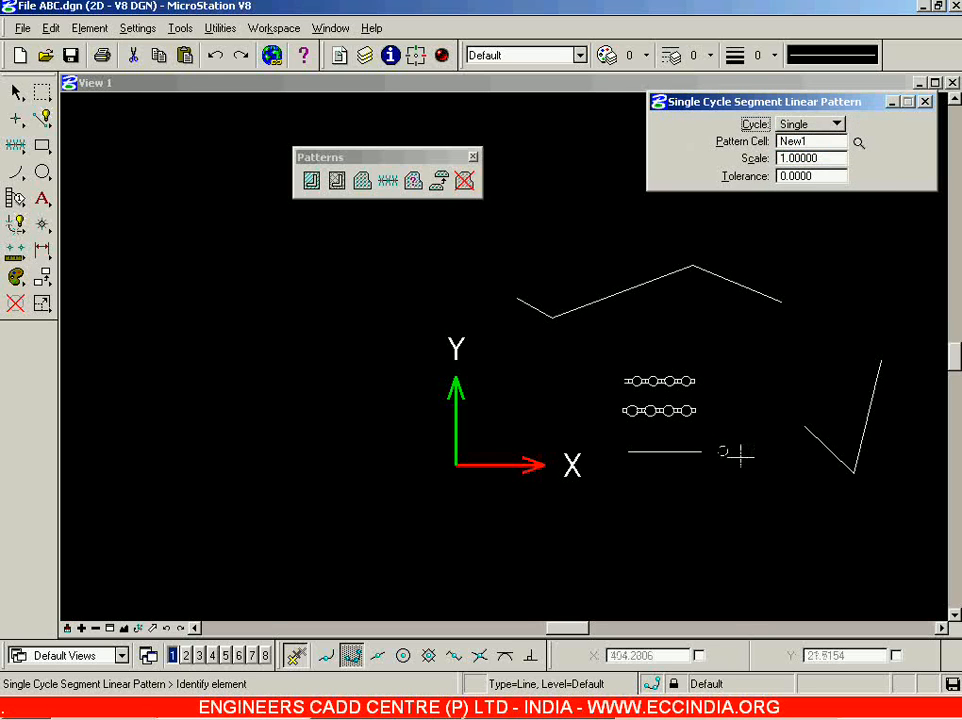
{"action": "scroll", "coordinate": [800, 465], "scroll_direction": "up", "scroll_amount": 1}
{"action": "scroll", "coordinate": [690, 372], "scroll_direction": "down", "scroll_amount": 1}
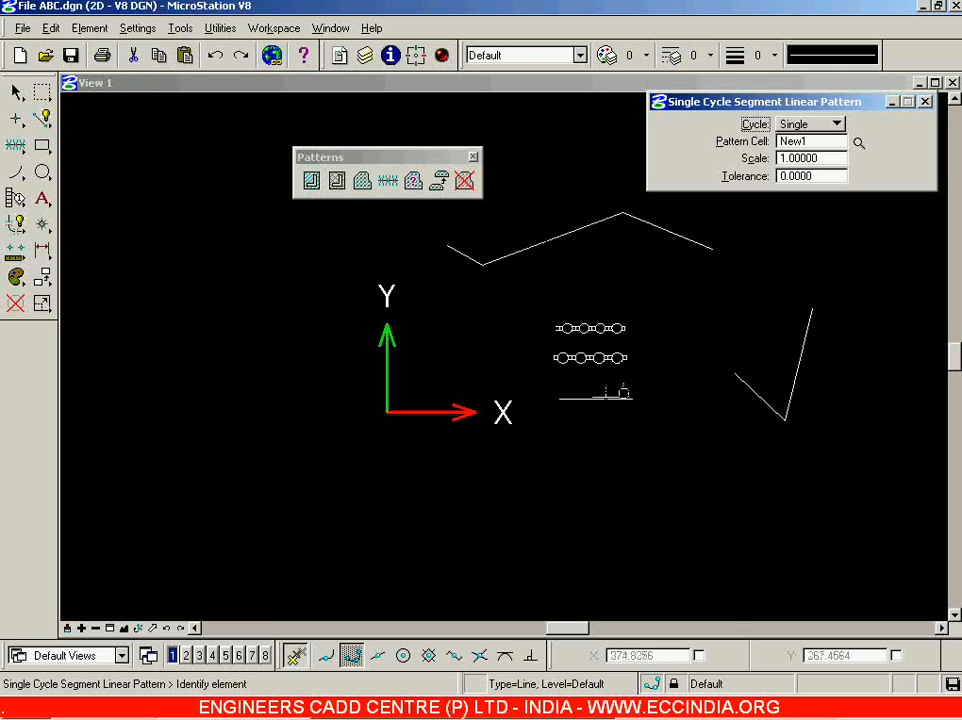
{"action": "left_click", "coordinate": [602, 399]}
{"action": "left_click", "coordinate": [573, 477]}
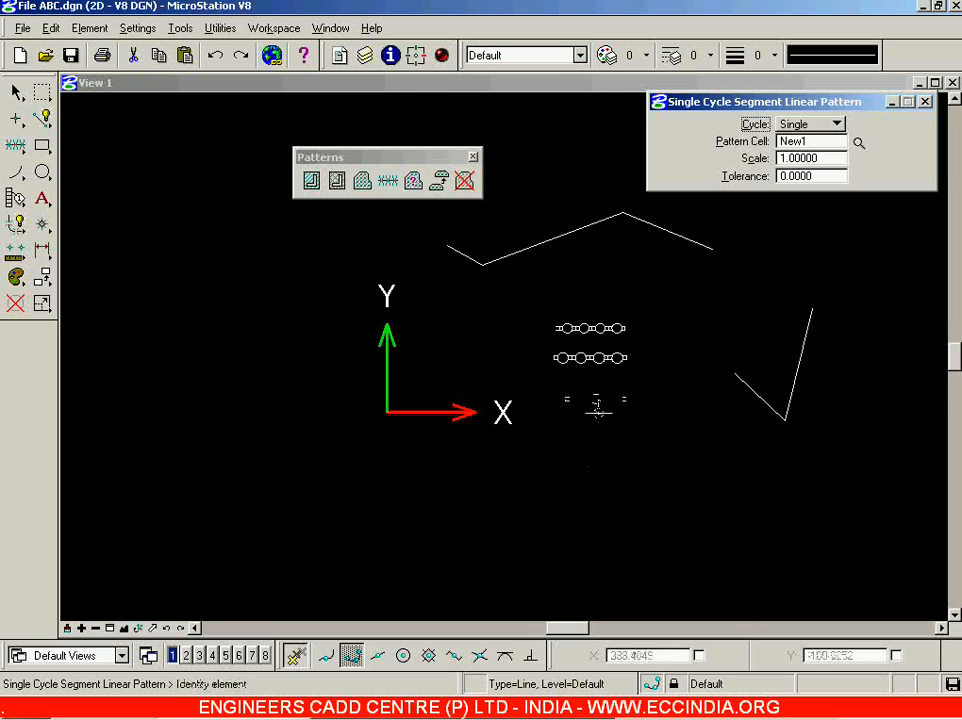
{"action": "scroll", "coordinate": [597, 412], "scroll_direction": "up", "scroll_amount": 1}
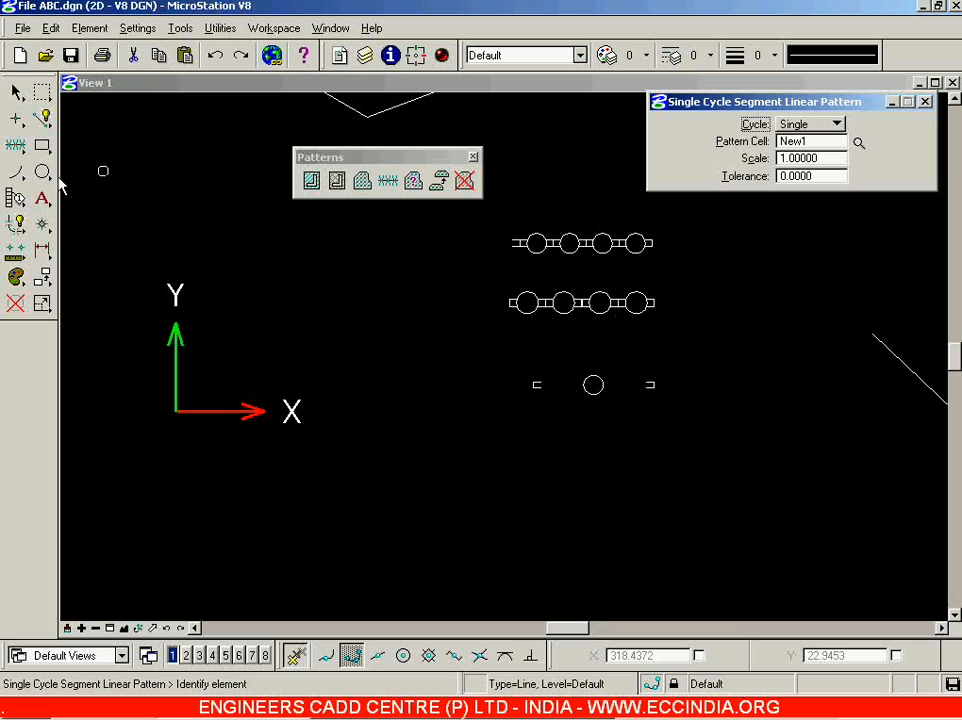
Zoom in on the patterned lines and change the pattern cycle from Single to Truncated.
{"action": "left_click", "coordinate": [110, 628]}
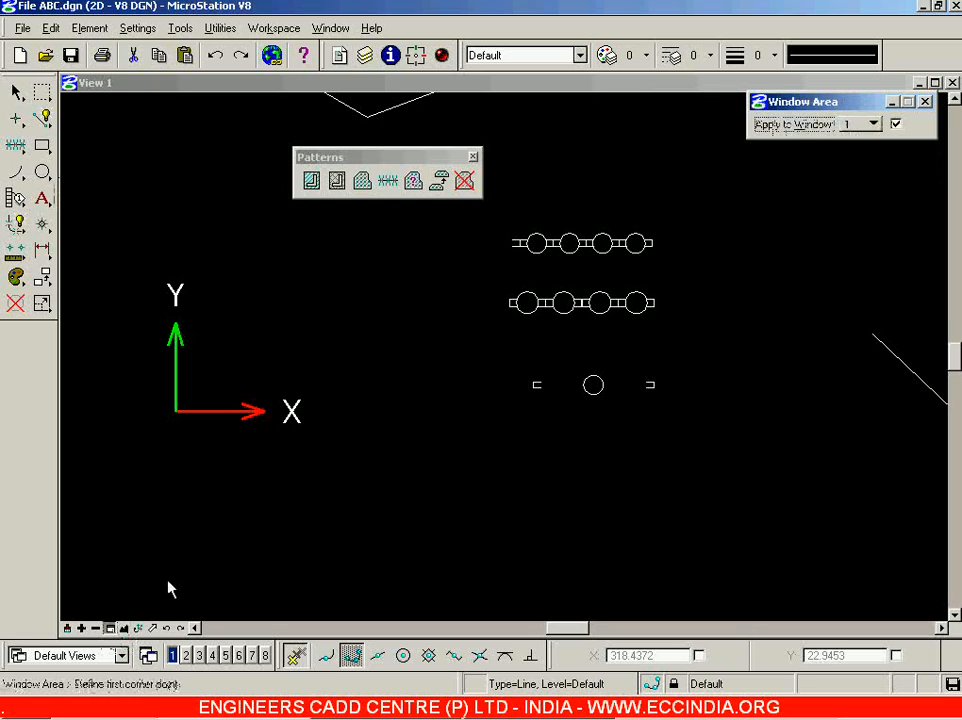
{"action": "left_click", "coordinate": [460, 208]}
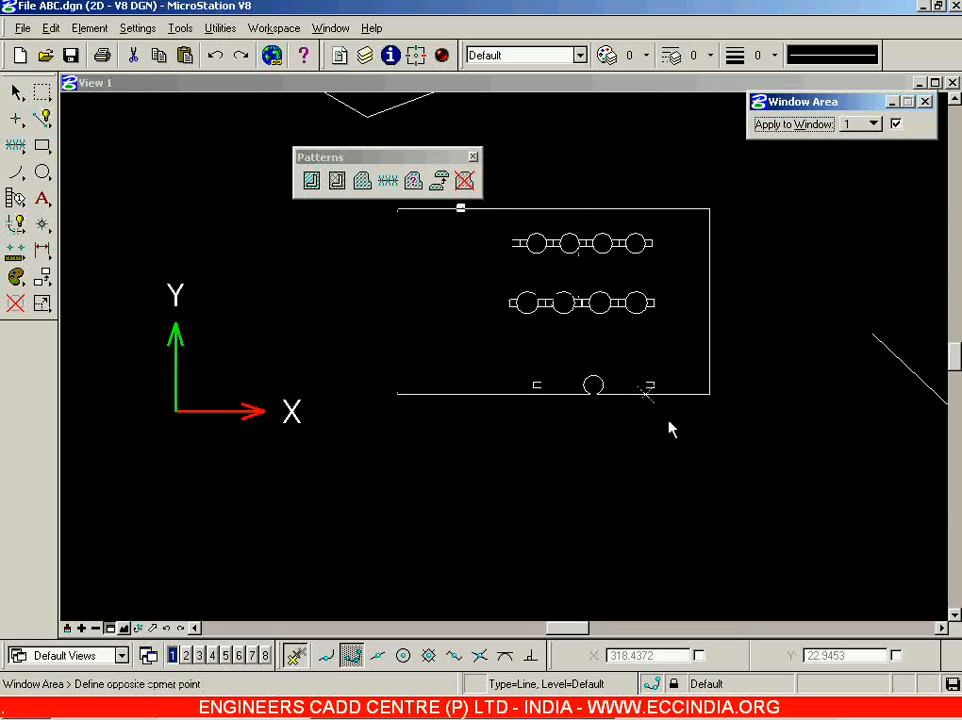
{"action": "left_click", "coordinate": [670, 435]}
{"action": "right_click", "coordinate": [642, 370]}
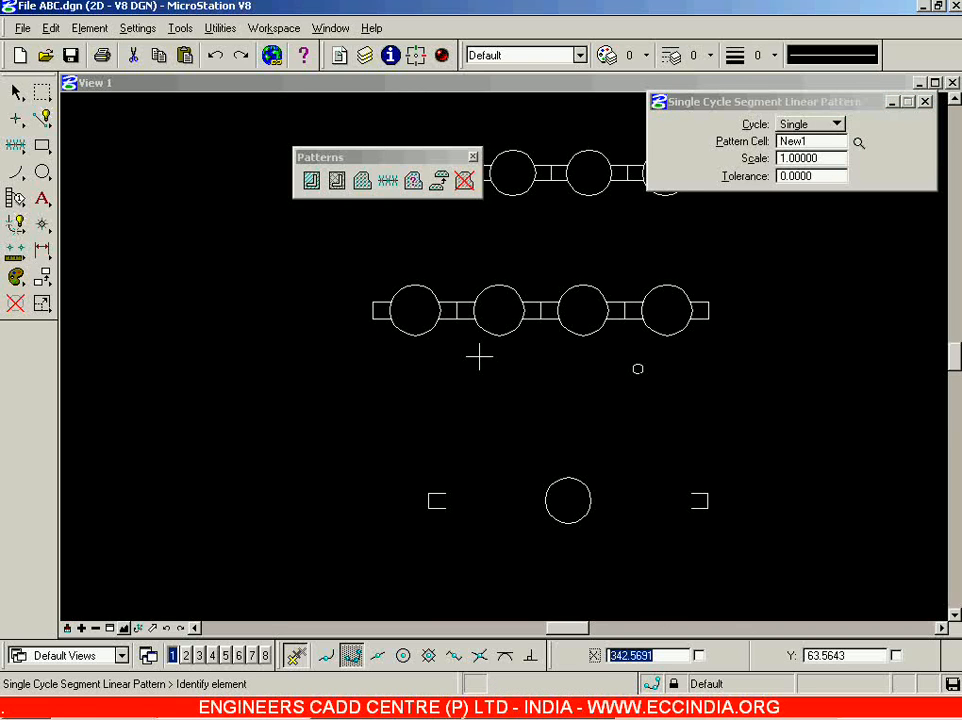
{"action": "left_click", "coordinate": [835, 124]}
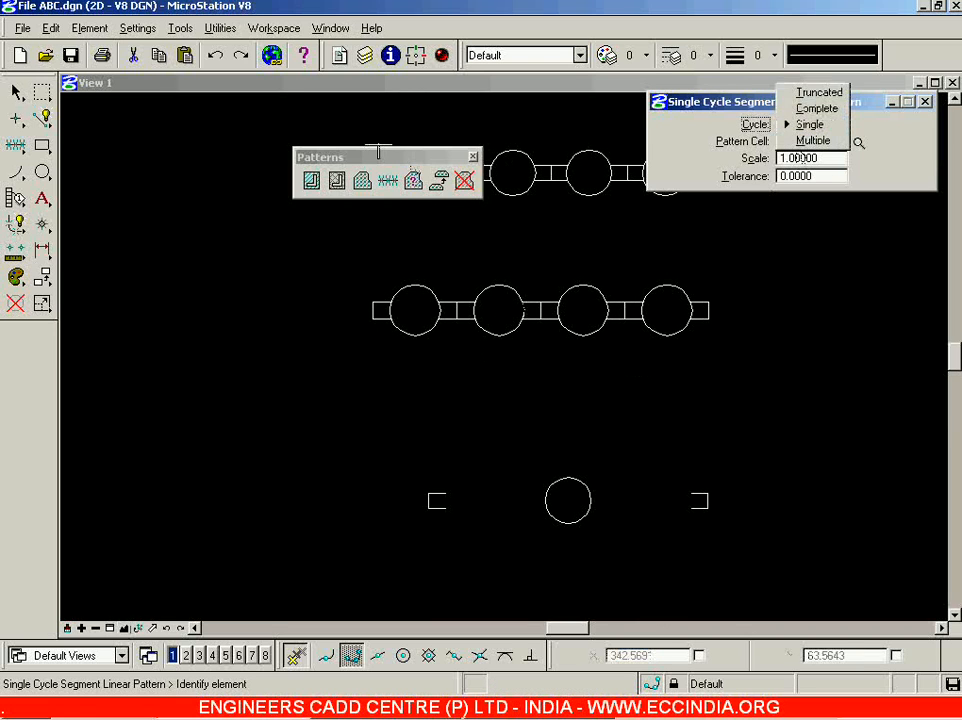
{"action": "left_click", "coordinate": [412, 162]}
{"action": "left_click_drag", "start_coordinate": [336, 164], "coordinate": [140, 118]}
{"action": "left_click", "coordinate": [836, 124]}
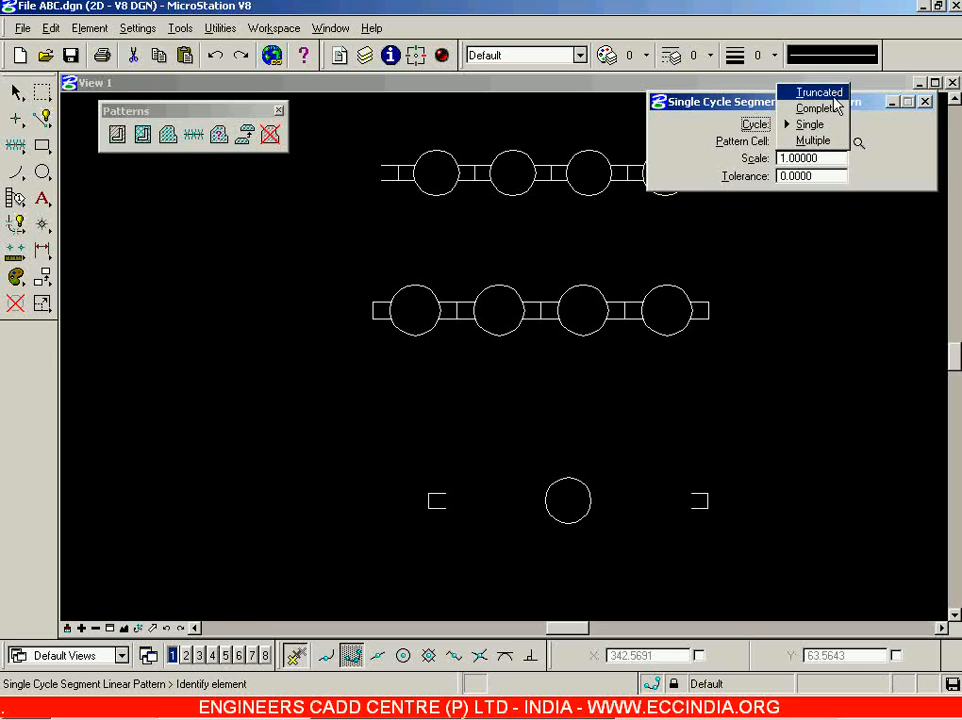
{"action": "left_click", "coordinate": [833, 95]}
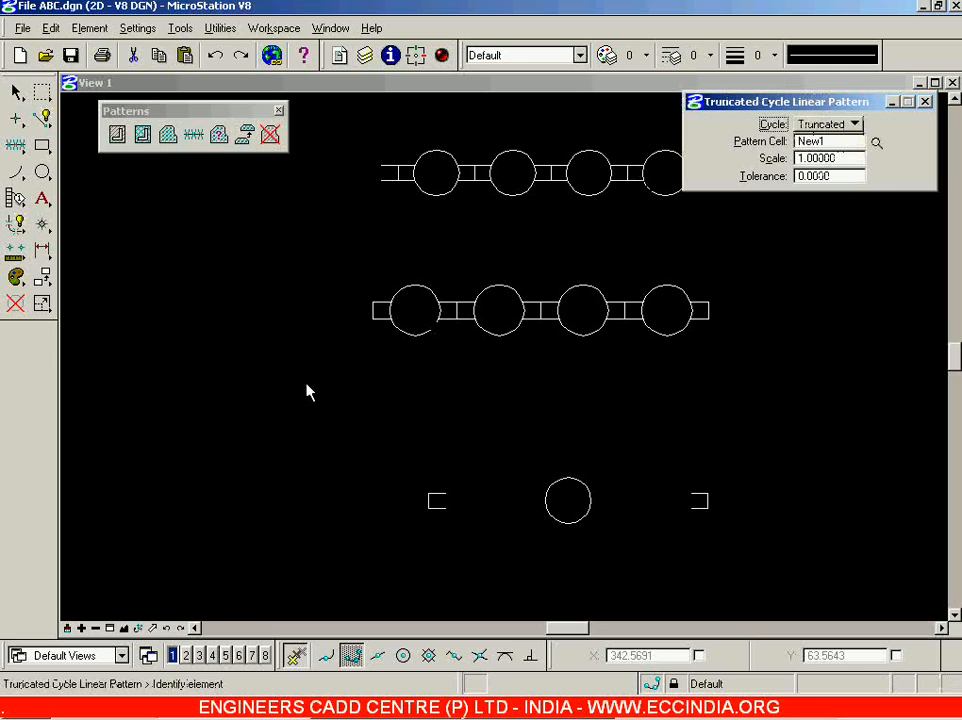
Move the Linear Pattern settings to the lower left and set the cycle to Complete.
{"action": "left_click_drag", "start_coordinate": [238, 441], "coordinate": [220, 474]}
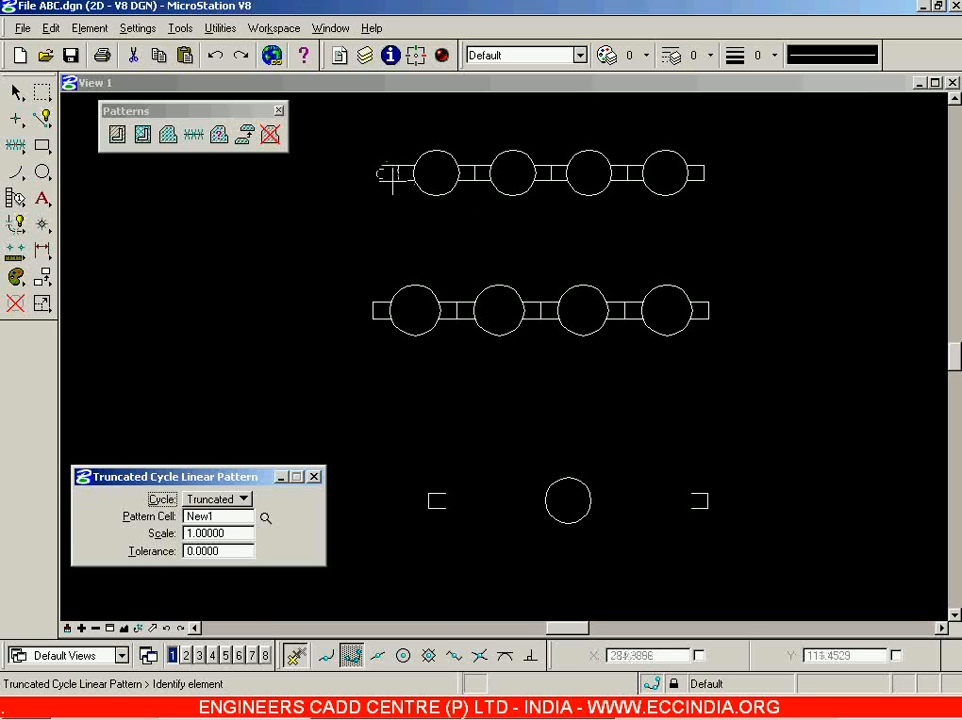
{"action": "left_click", "coordinate": [241, 500]}
{"action": "left_click", "coordinate": [248, 519]}
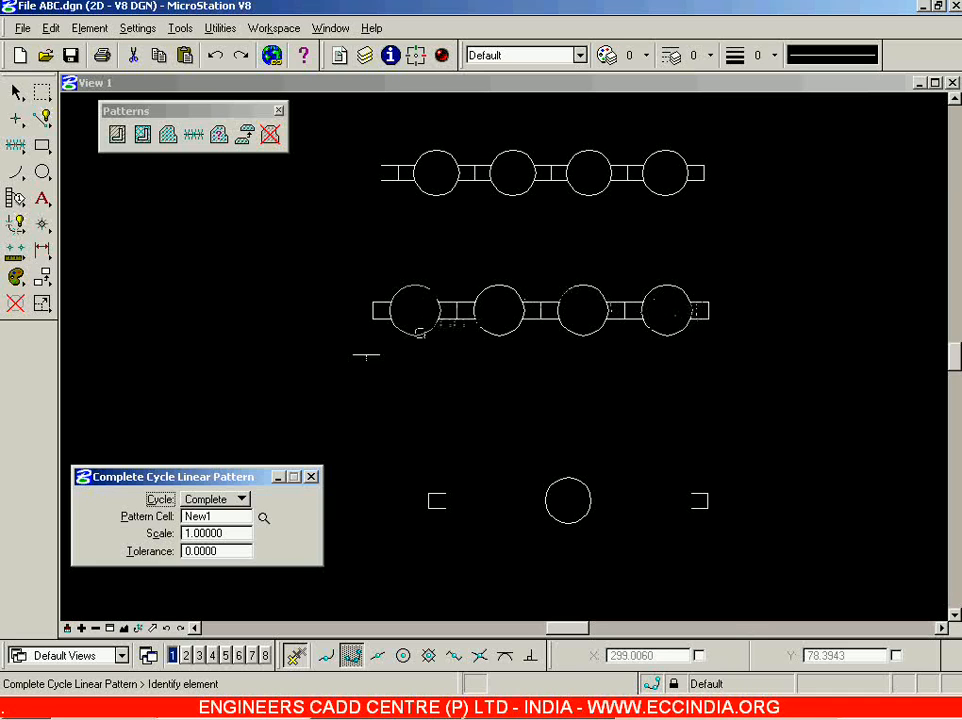
{"action": "left_click", "coordinate": [242, 500]}
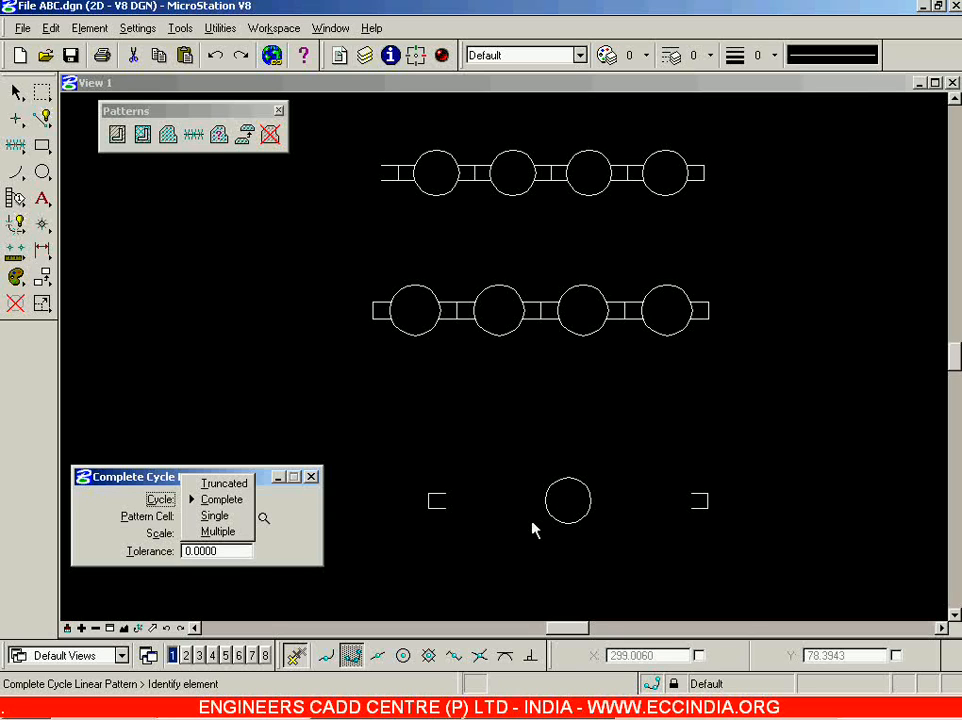
{"action": "left_click", "coordinate": [258, 476]}
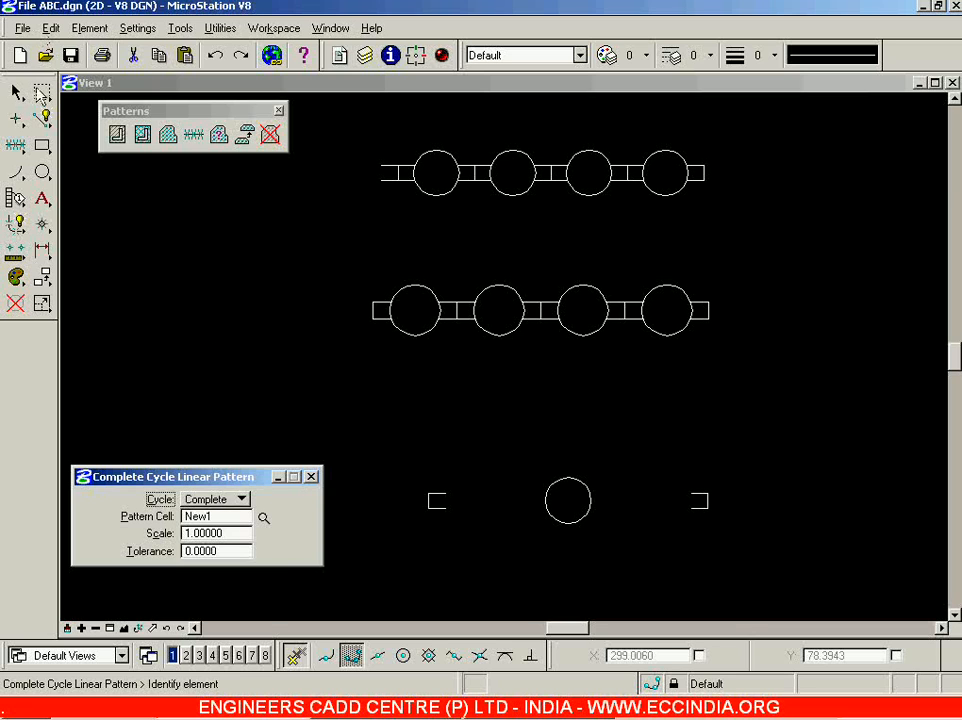
With Join Elements on, draw a six-vertex W-shaped zigzag line string at the right.
{"action": "left_click", "coordinate": [42, 118]}
{"action": "scroll", "coordinate": [362, 340], "scroll_direction": "down", "scroll_amount": 3}
{"action": "scroll", "coordinate": [364, 343], "scroll_direction": "down", "scroll_amount": 2}
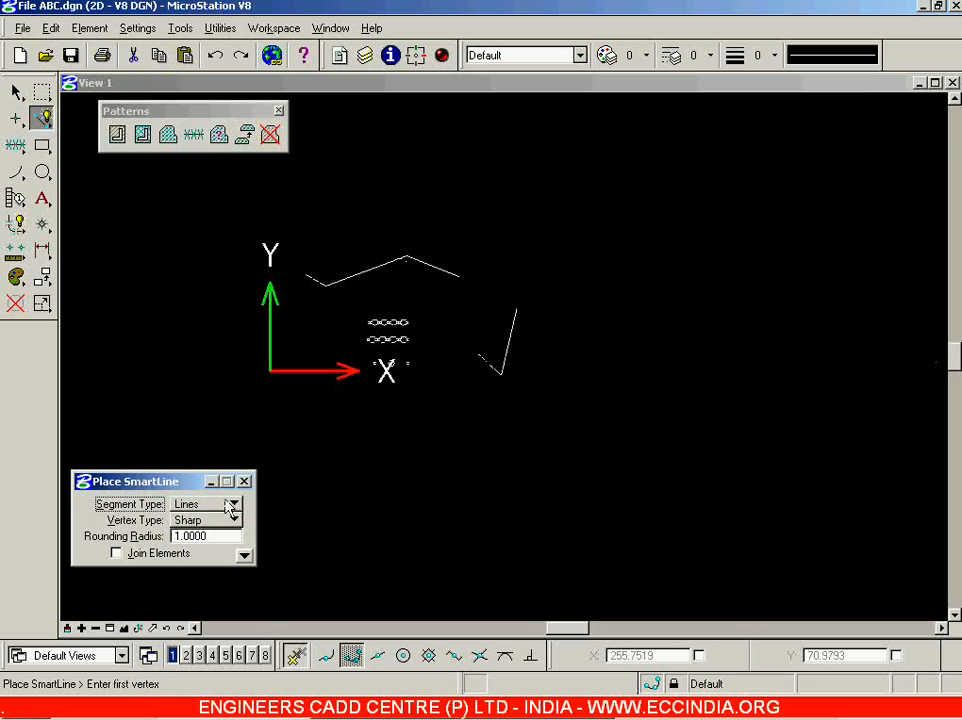
{"action": "left_click", "coordinate": [167, 557]}
{"action": "scroll", "coordinate": [653, 365], "scroll_direction": "up", "scroll_amount": 2}
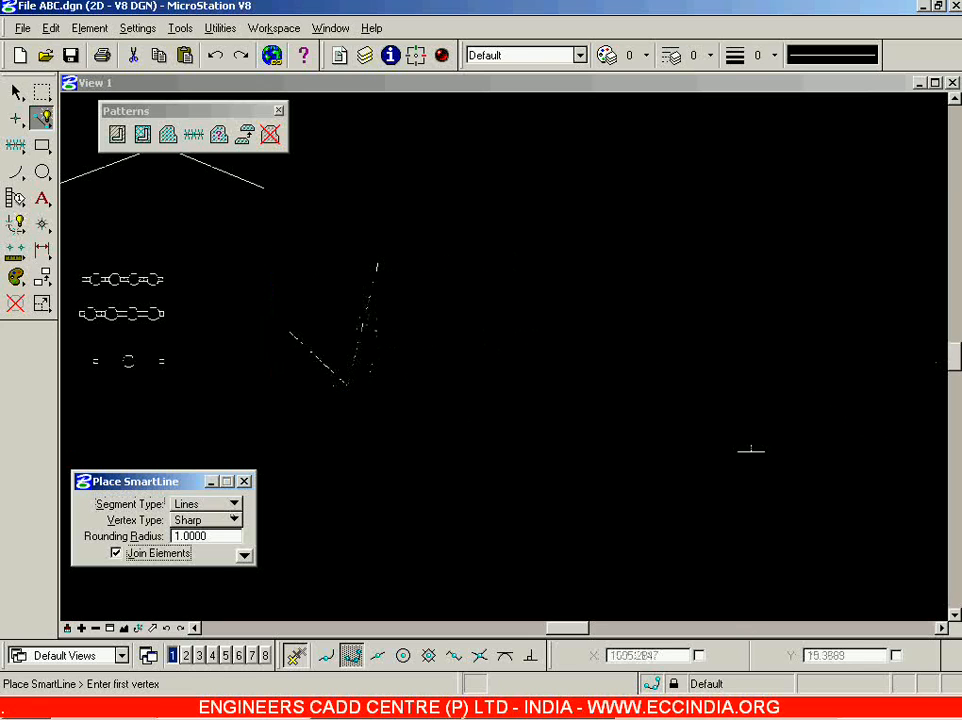
{"action": "left_click", "coordinate": [751, 450]}
{"action": "left_click", "coordinate": [688, 301]}
{"action": "left_click", "coordinate": [610, 484]}
{"action": "left_click", "coordinate": [574, 311]}
{"action": "left_click", "coordinate": [490, 434]}
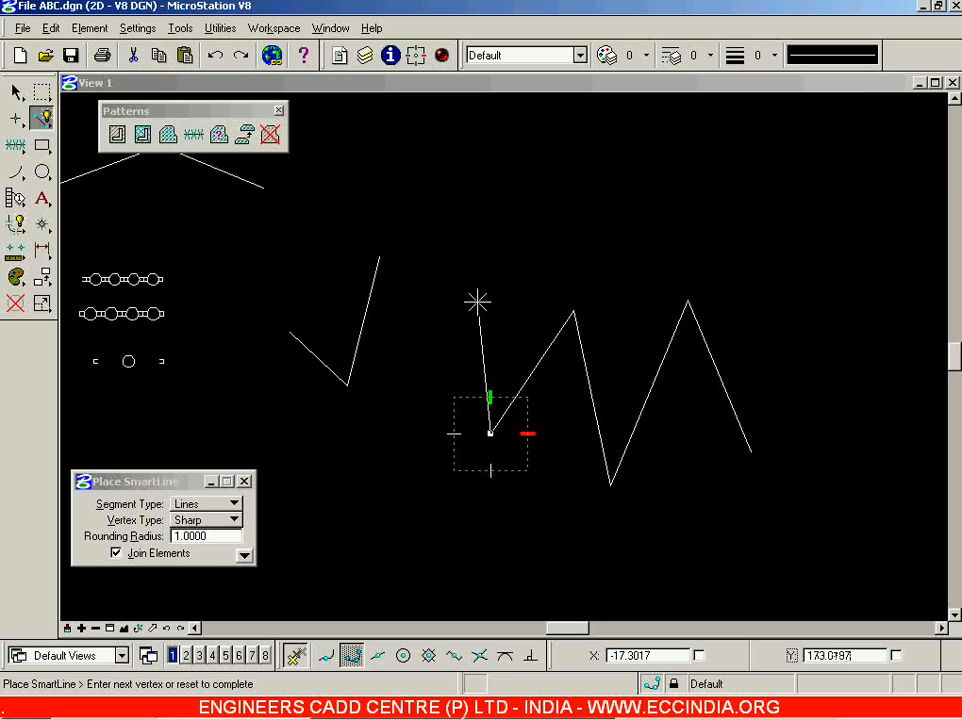
{"action": "left_click", "coordinate": [477, 301]}
{"action": "right_click", "coordinate": [477, 301]}
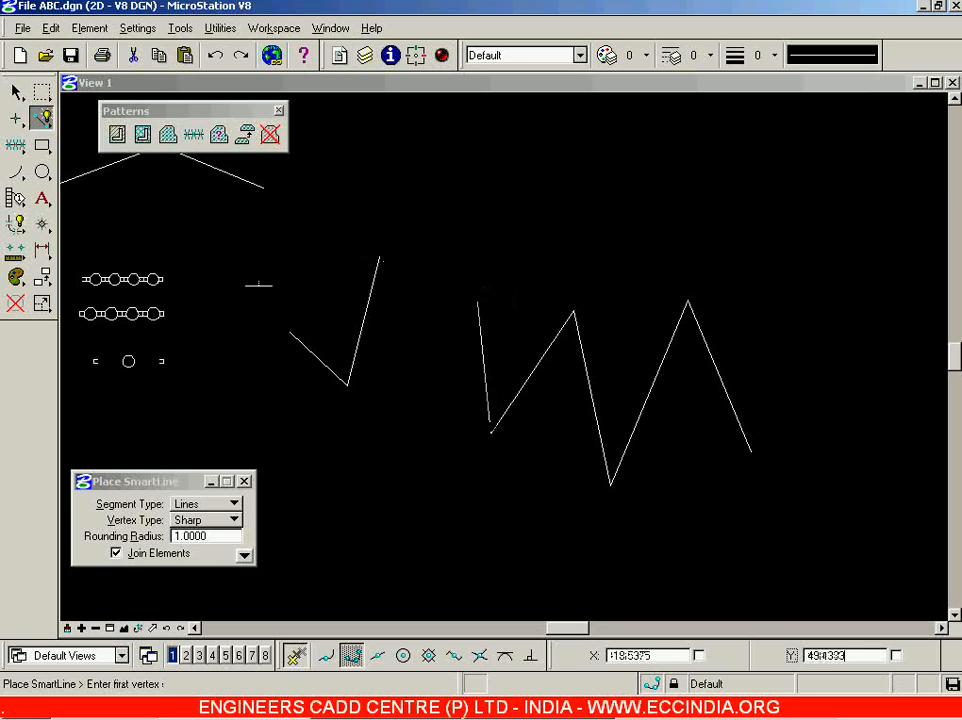
{"action": "left_click", "coordinate": [193, 134]}
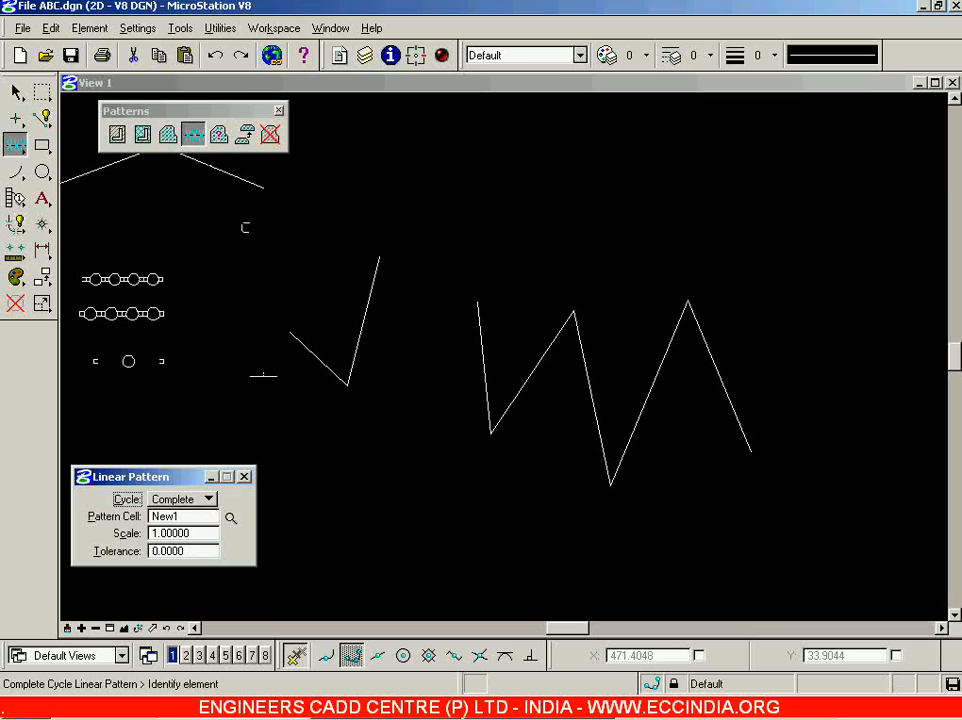
Pattern the zigzag with the circle cell using the Single cycle.
{"action": "left_click", "coordinate": [209, 500]}
{"action": "left_click", "coordinate": [183, 516]}
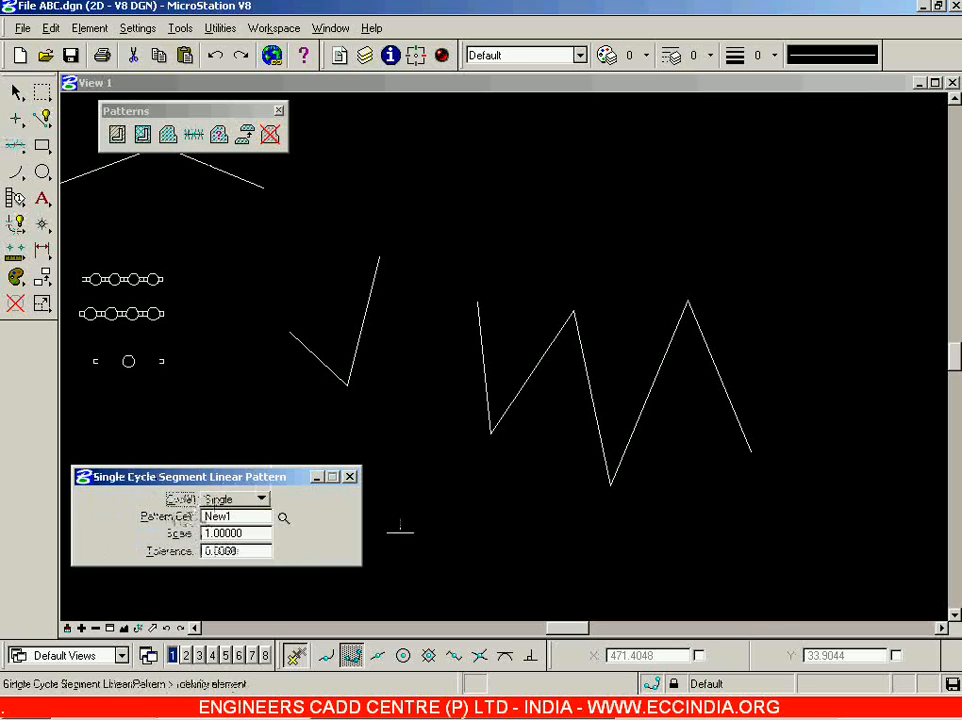
{"action": "left_click", "coordinate": [729, 393]}
{"action": "left_click", "coordinate": [758, 242]}
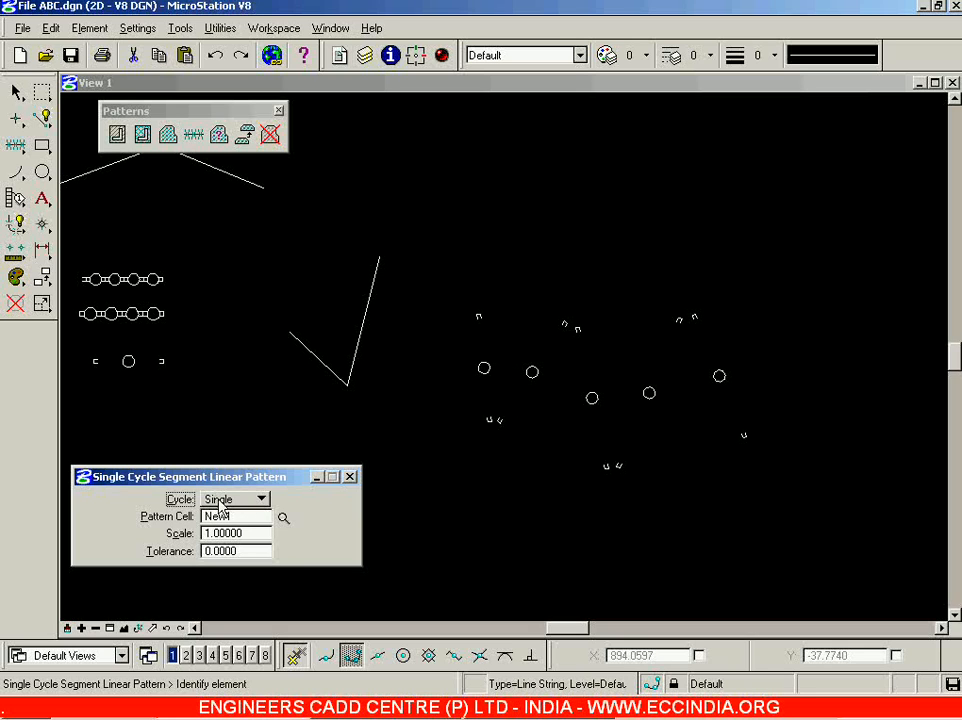
Undo the single-cycle pattern and re-pattern the zigzag with Cycle set to Multiple.
{"action": "left_click", "coordinate": [260, 499]}
{"action": "left_click", "coordinate": [308, 477]}
{"action": "left_click", "coordinate": [216, 57]}
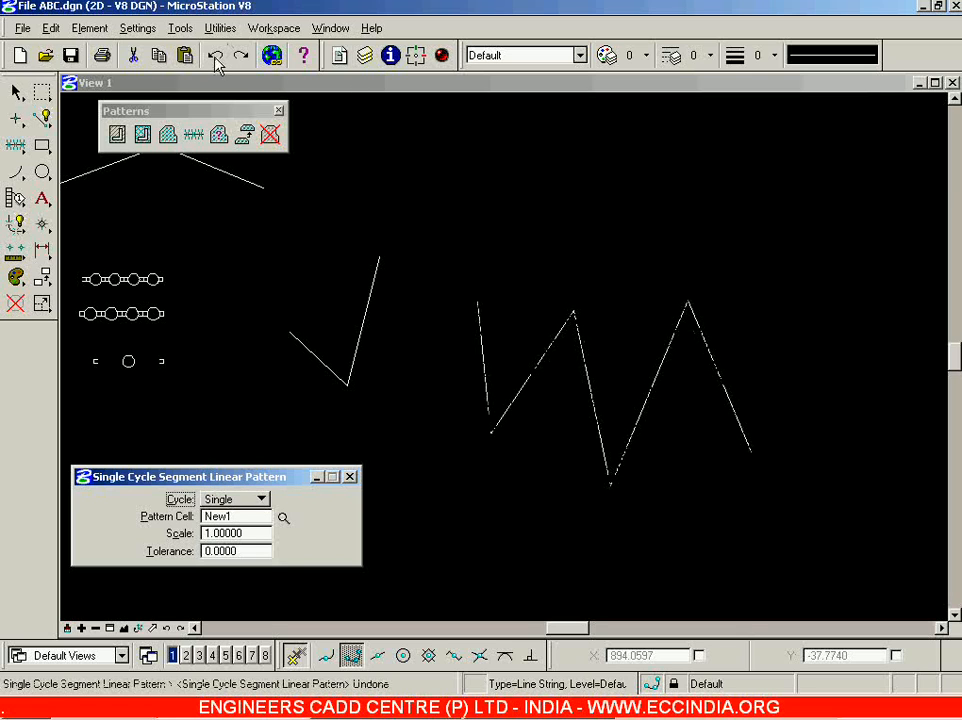
{"action": "left_click", "coordinate": [240, 499]}
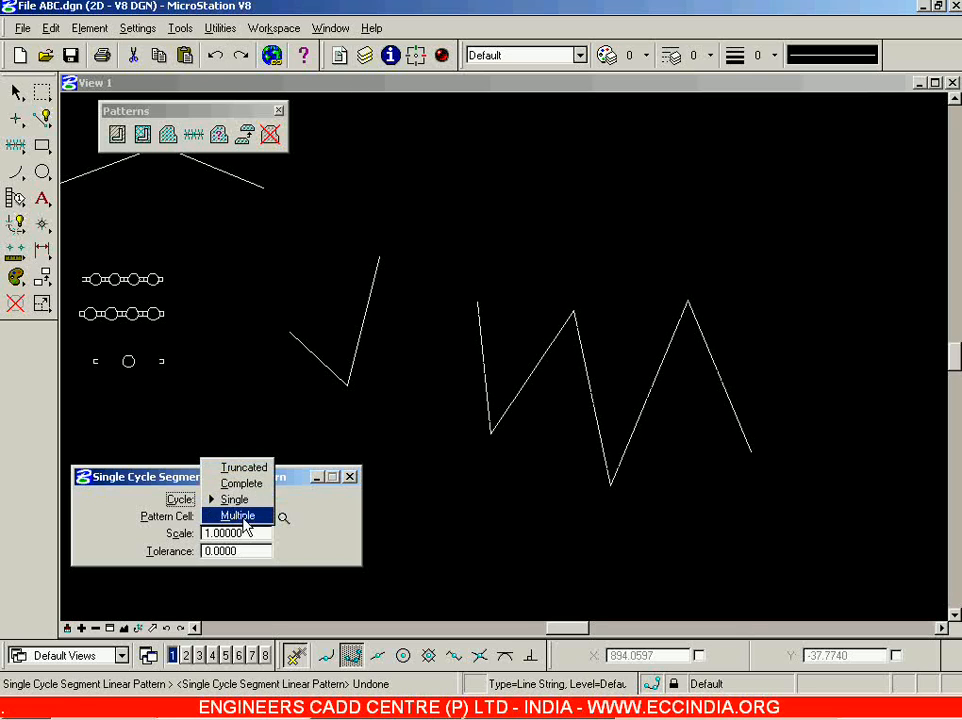
{"action": "left_click", "coordinate": [245, 511]}
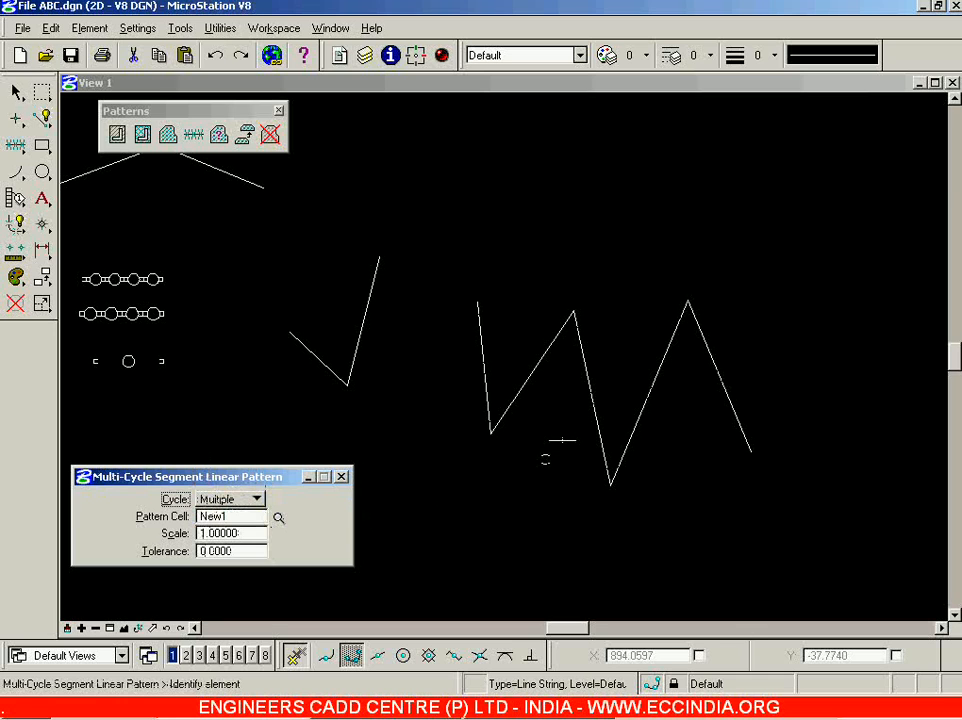
{"action": "left_click", "coordinate": [589, 380]}
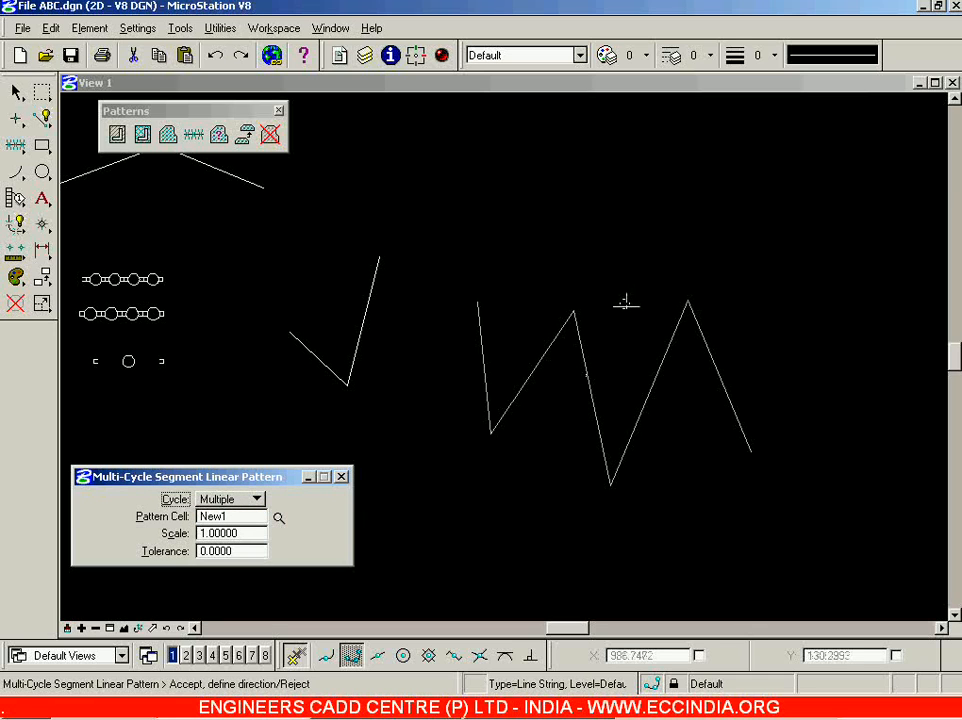
{"action": "left_click", "coordinate": [627, 292]}
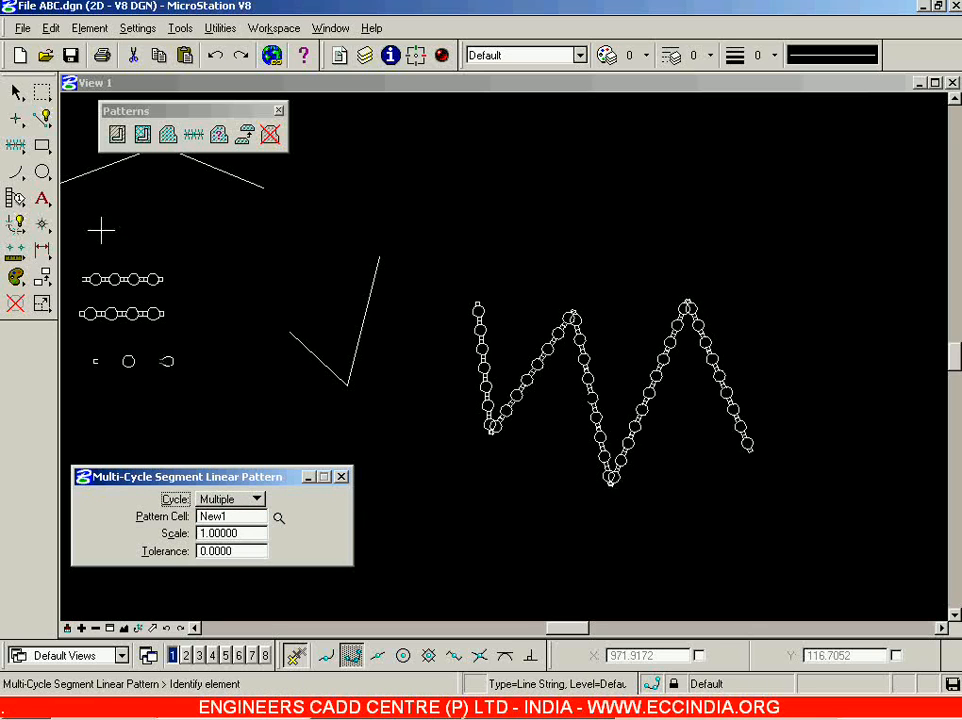
Switch to Element Selection and zoom in and out to inspect the New1 cells along the zigzag.
{"action": "left_click", "coordinate": [16, 92]}
{"action": "left_click", "coordinate": [724, 458]}
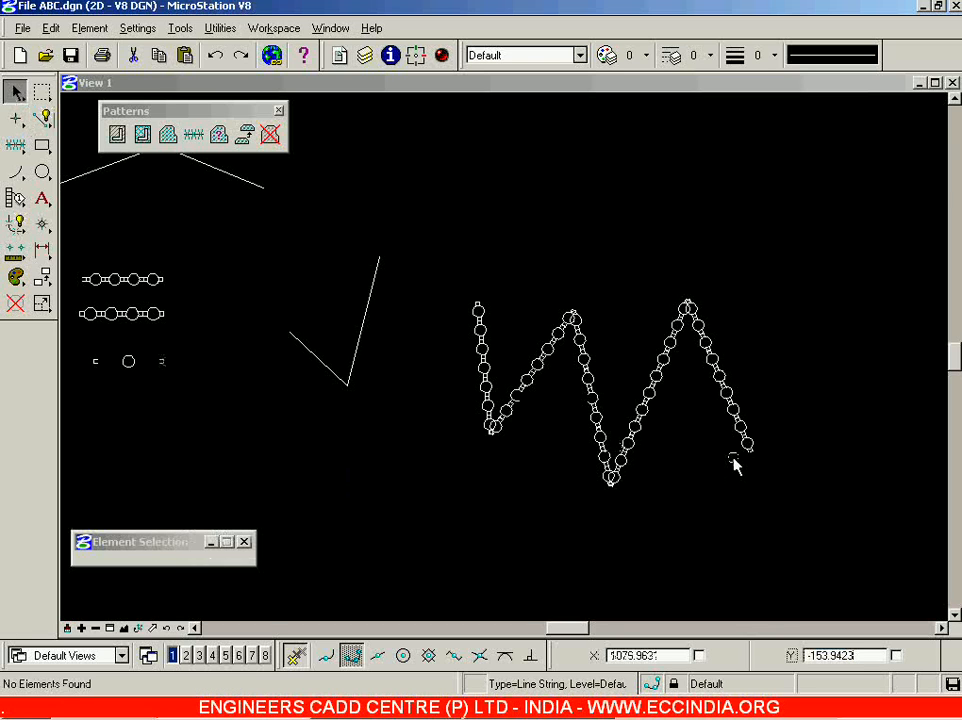
{"action": "scroll", "coordinate": [733, 463], "scroll_direction": "up", "scroll_amount": 3}
{"action": "scroll", "coordinate": [733, 463], "scroll_direction": "down", "scroll_amount": 2}
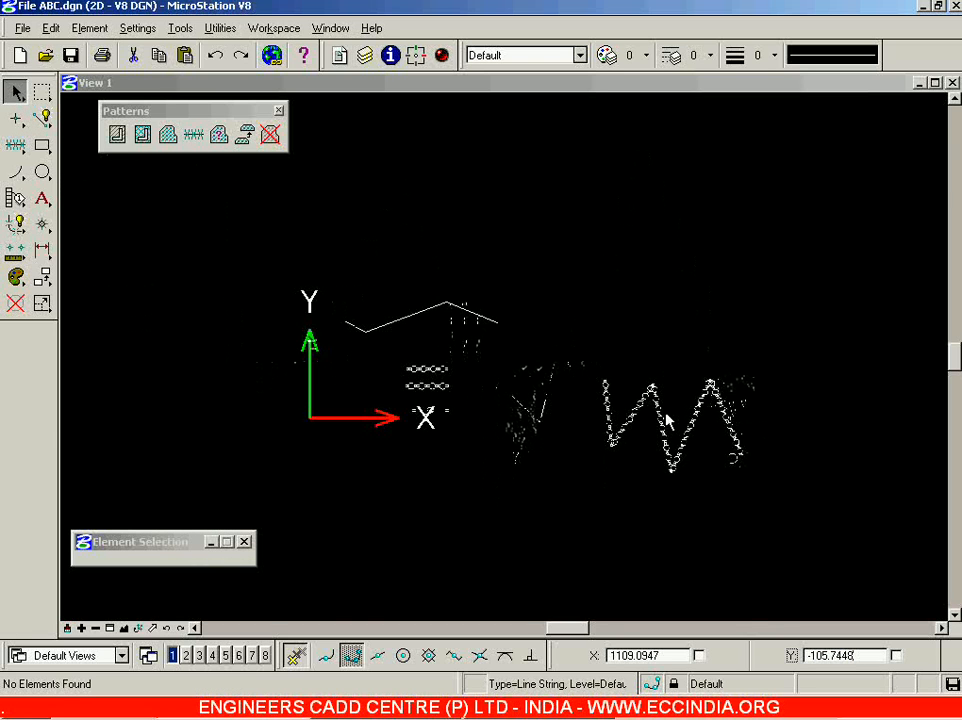
{"action": "scroll", "coordinate": [648, 408], "scroll_direction": "up", "scroll_amount": 3}
{"action": "scroll", "coordinate": [640, 408], "scroll_direction": "down", "scroll_amount": 2}
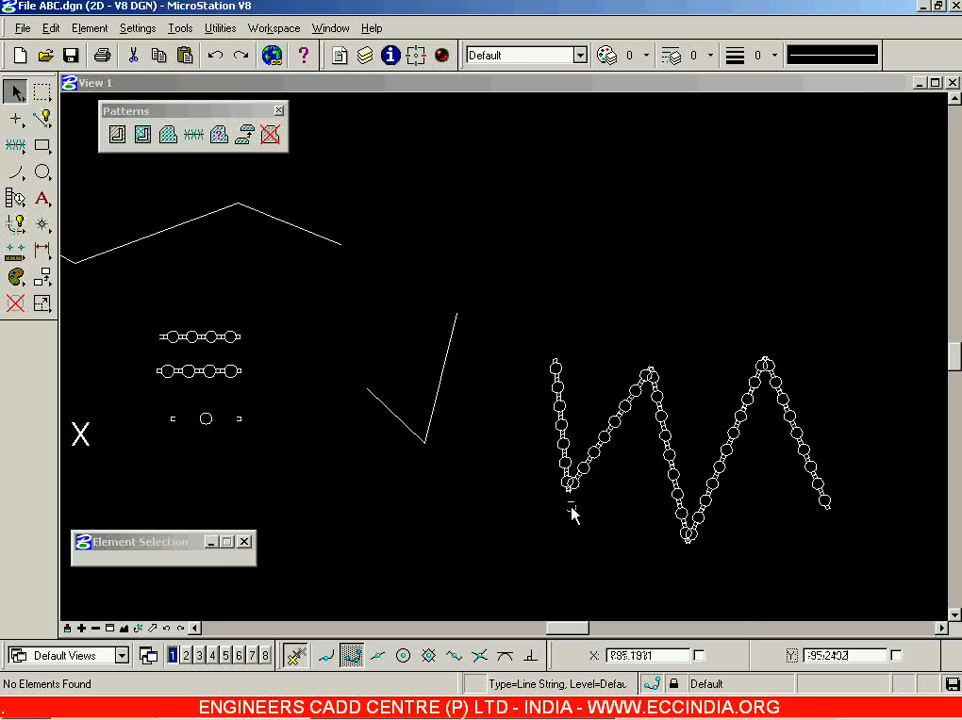
{"action": "scroll", "coordinate": [573, 511], "scroll_direction": "up", "scroll_amount": 3}
{"action": "scroll", "coordinate": [593, 463], "scroll_direction": "down", "scroll_amount": 3}
{"action": "scroll", "coordinate": [848, 558], "scroll_direction": "up", "scroll_amount": 2}
{"action": "scroll", "coordinate": [840, 558], "scroll_direction": "down", "scroll_amount": 4}
{"action": "scroll", "coordinate": [657, 389], "scroll_direction": "down", "scroll_amount": 2}
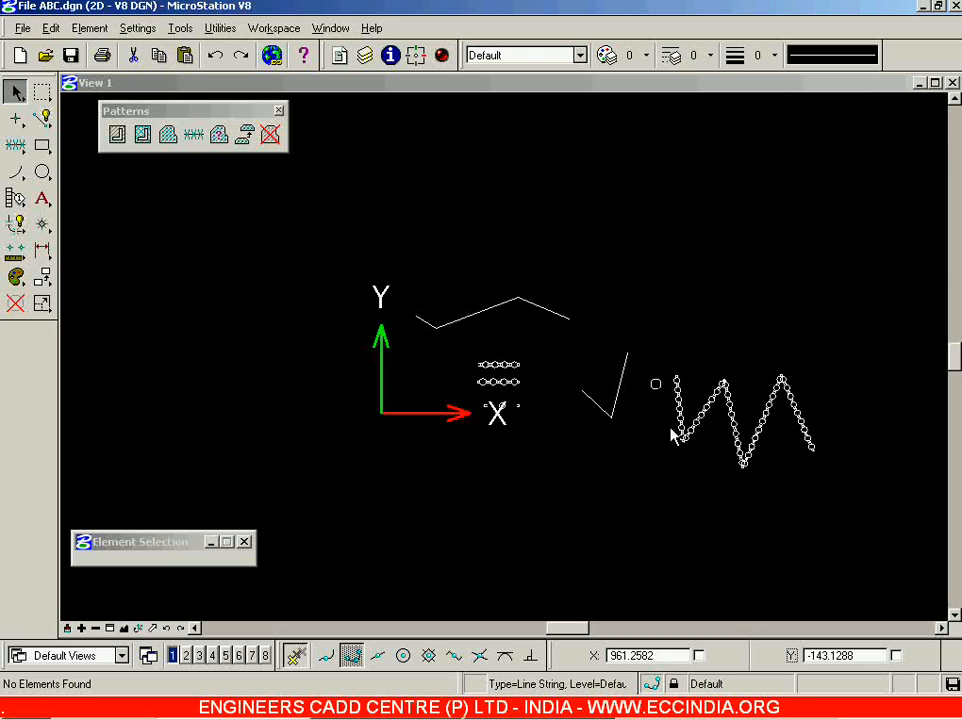
{"action": "scroll", "coordinate": [822, 433], "scroll_direction": "up", "scroll_amount": 4}
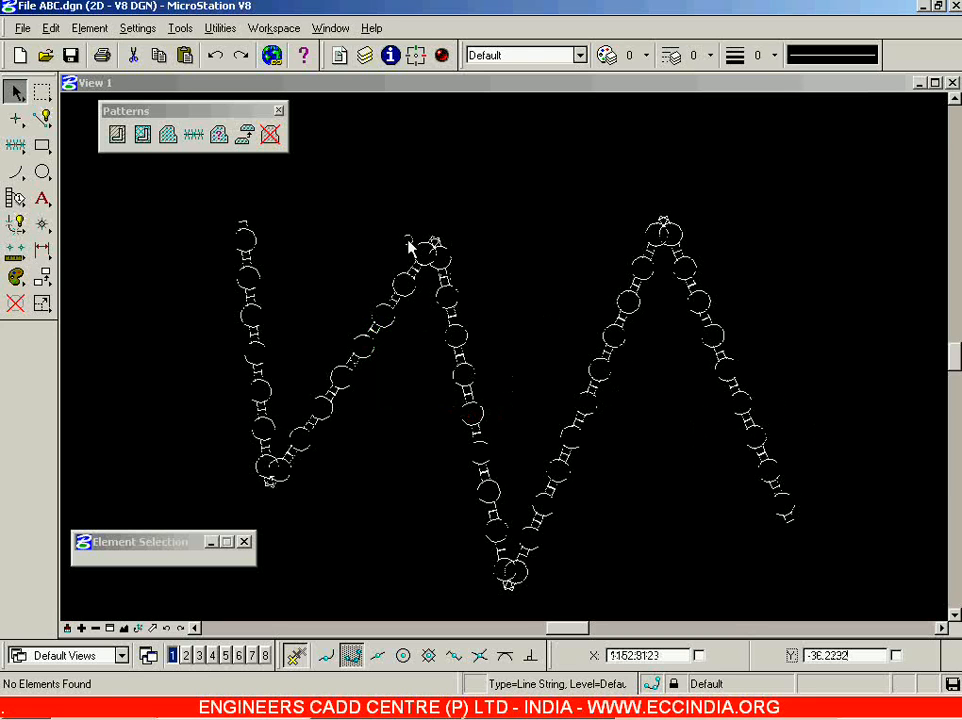
{"action": "left_click", "coordinate": [193, 135]}
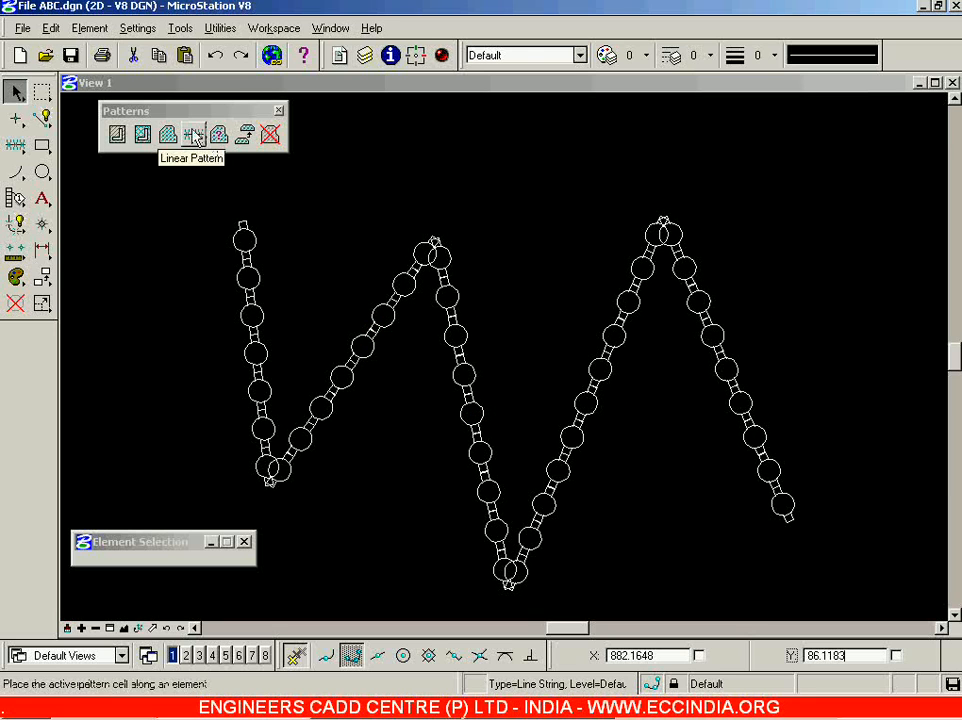
Close the Linear Pattern settings, then the Hatch Area settings.
{"action": "left_click", "coordinate": [194, 136]}
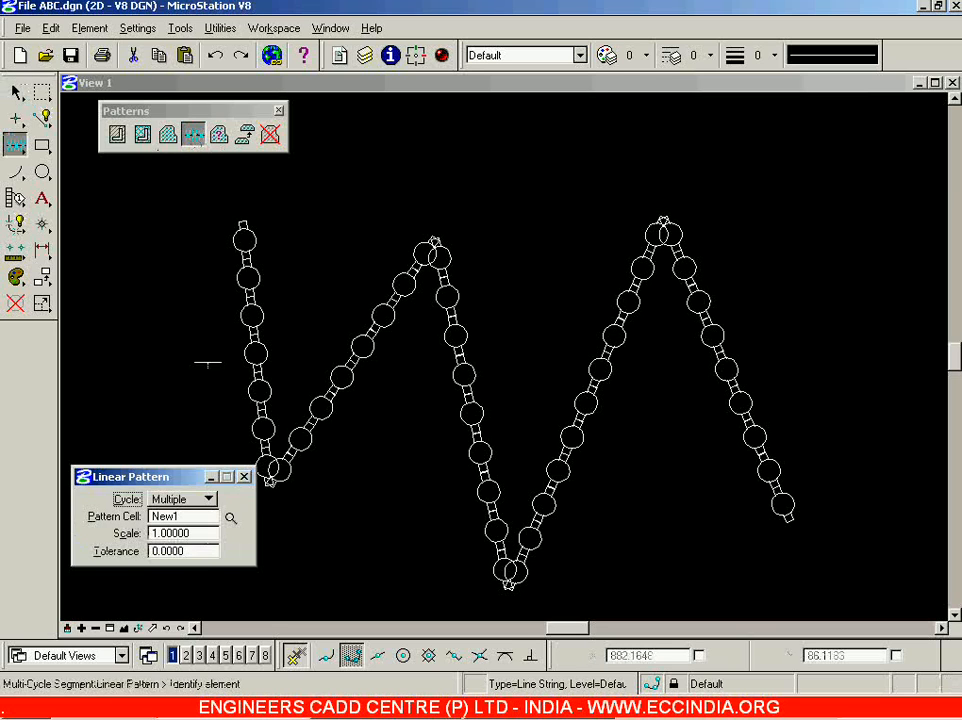
{"action": "left_click", "coordinate": [244, 476]}
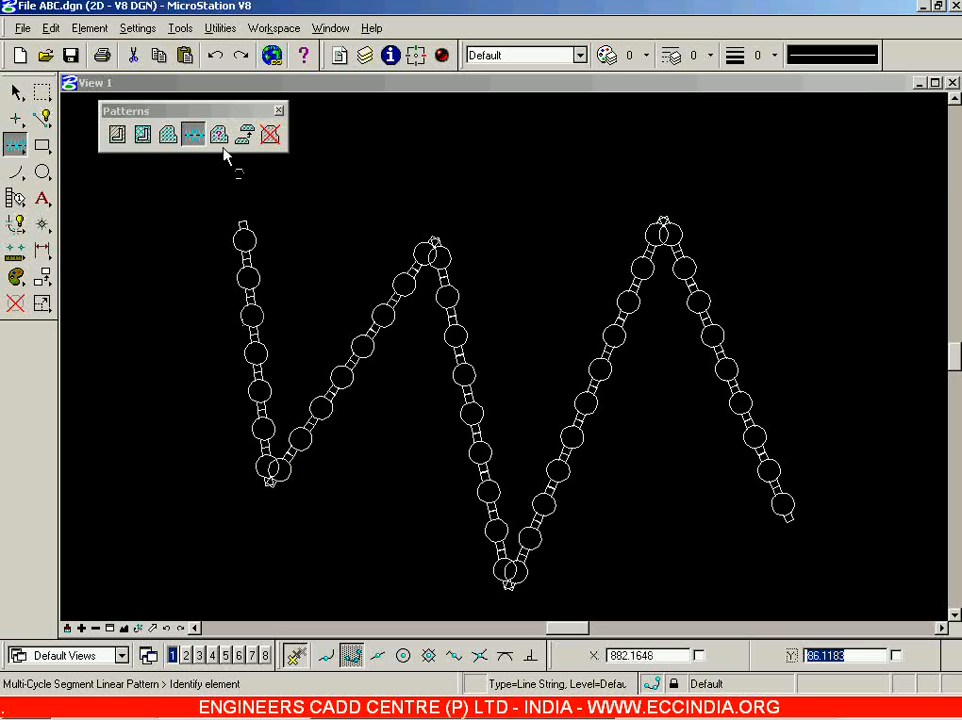
{"action": "left_click", "coordinate": [116, 134]}
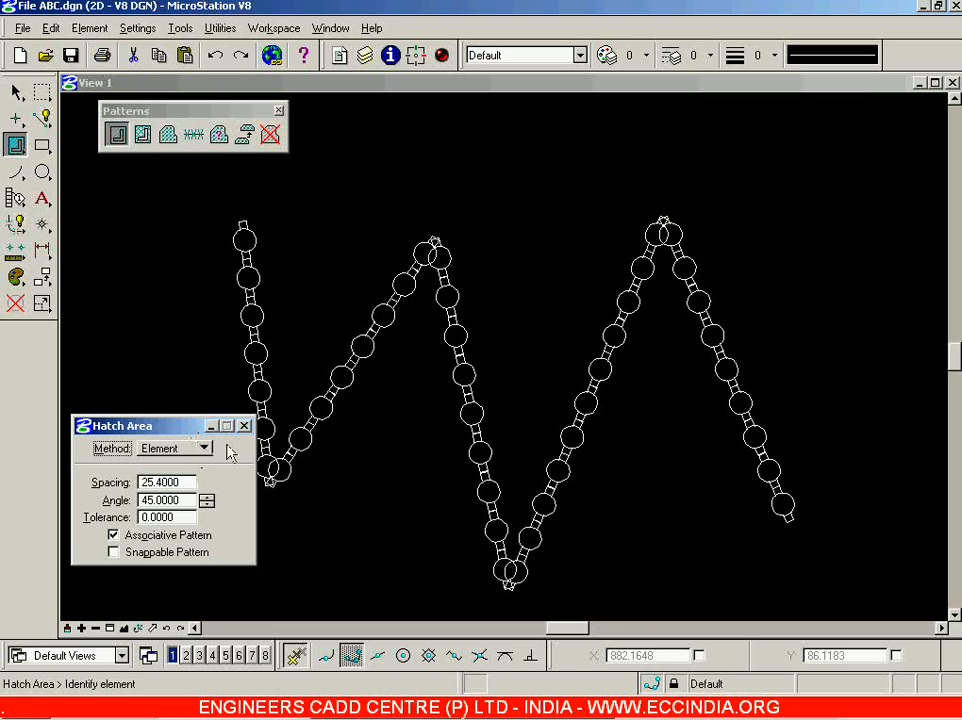
{"action": "left_click", "coordinate": [245, 428]}
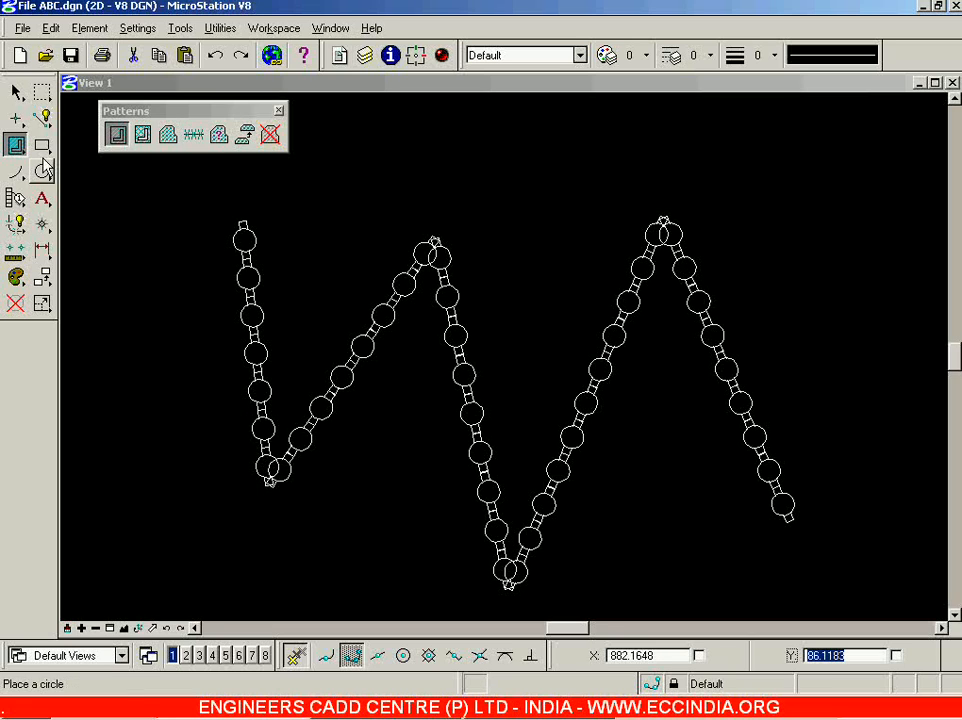
Draw a solid white block with Place Block.
{"action": "left_click", "coordinate": [43, 171]}
{"action": "left_click", "coordinate": [44, 148]}
{"action": "scroll", "coordinate": [434, 341], "scroll_direction": "down", "scroll_amount": 3}
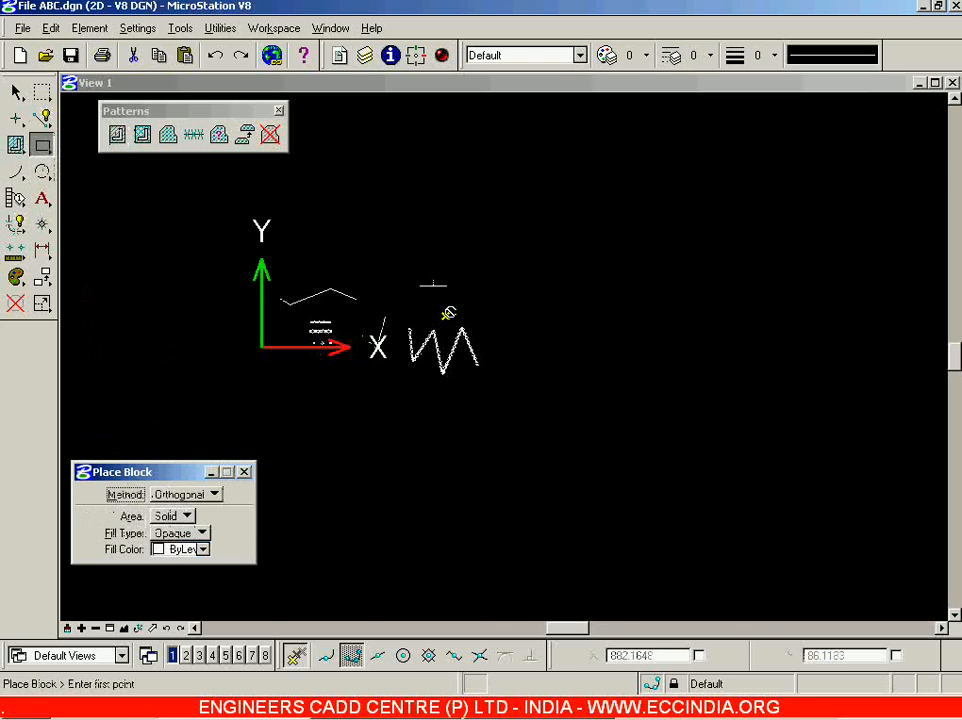
{"action": "scroll", "coordinate": [434, 283], "scroll_direction": "up", "scroll_amount": 2}
{"action": "left_click", "coordinate": [274, 237]}
{"action": "left_click", "coordinate": [470, 373]}
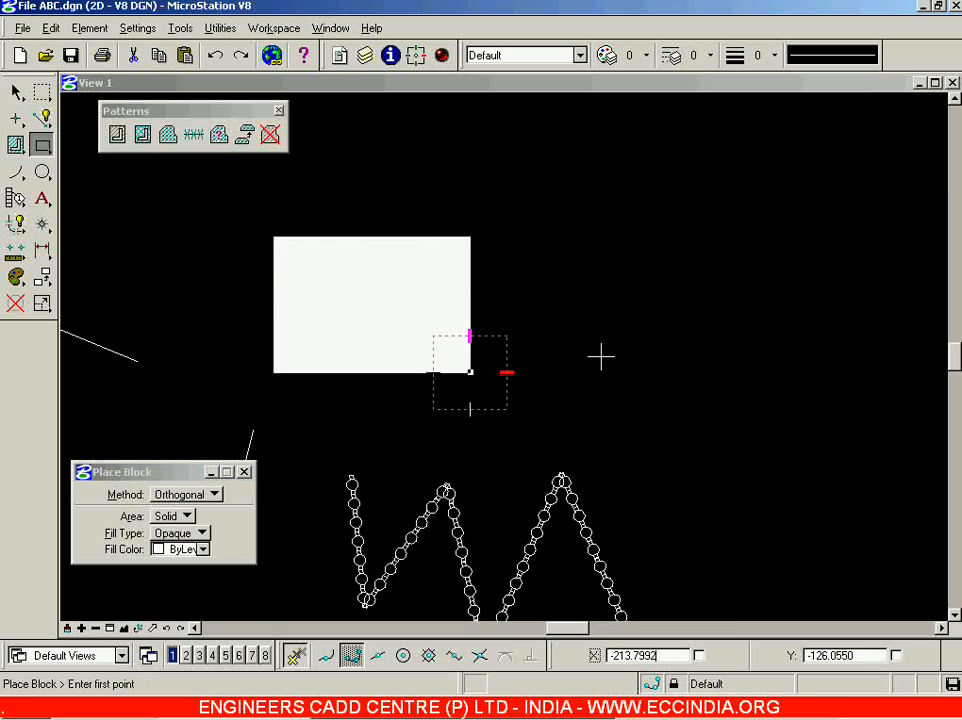
Set Fill Type to None and draw two outline rectangles, upper right and right of the zigzag.
{"action": "left_click", "coordinate": [749, 191]}
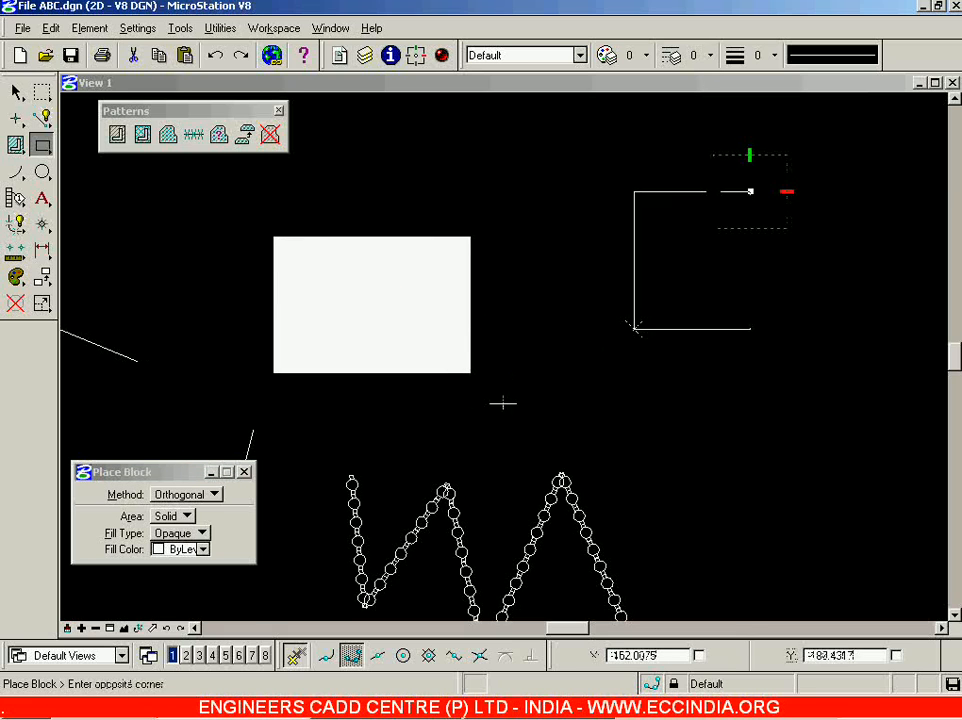
{"action": "left_click", "coordinate": [203, 536]}
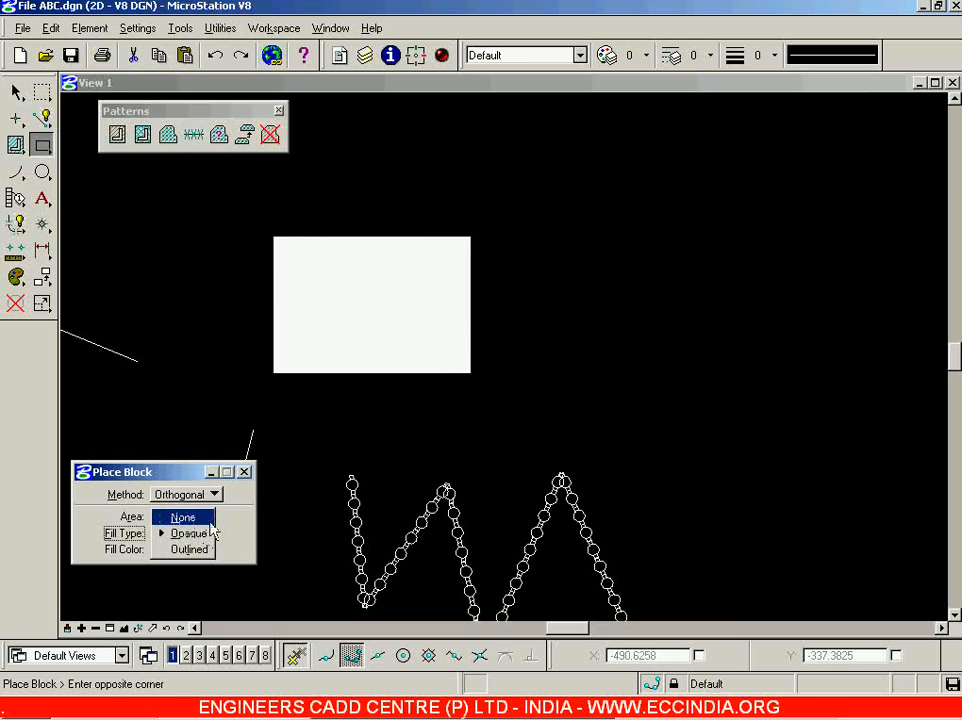
{"action": "left_click", "coordinate": [187, 517]}
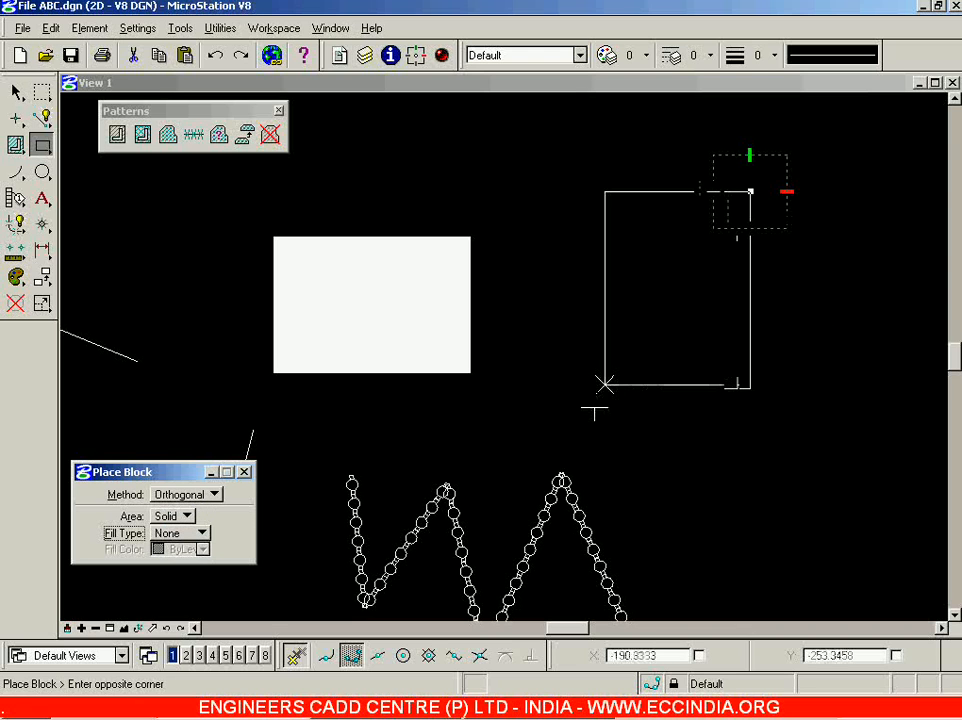
{"action": "left_click", "coordinate": [588, 410]}
{"action": "scroll", "coordinate": [601, 294], "scroll_direction": "down", "scroll_amount": 3}
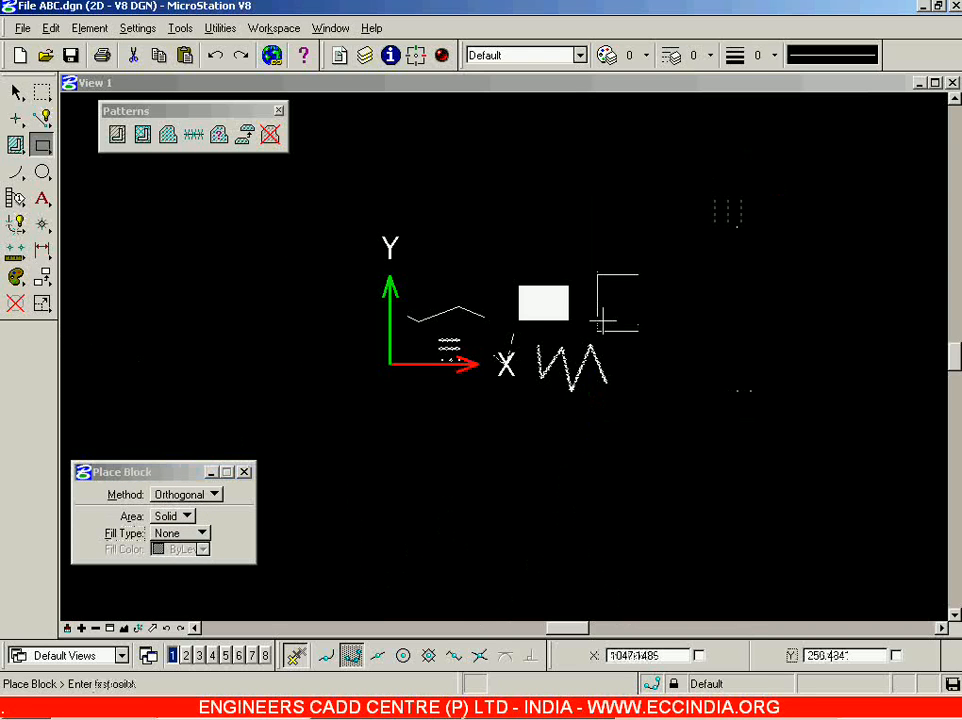
{"action": "scroll", "coordinate": [668, 350], "scroll_direction": "up", "scroll_amount": 3}
{"action": "left_click", "coordinate": [634, 337]}
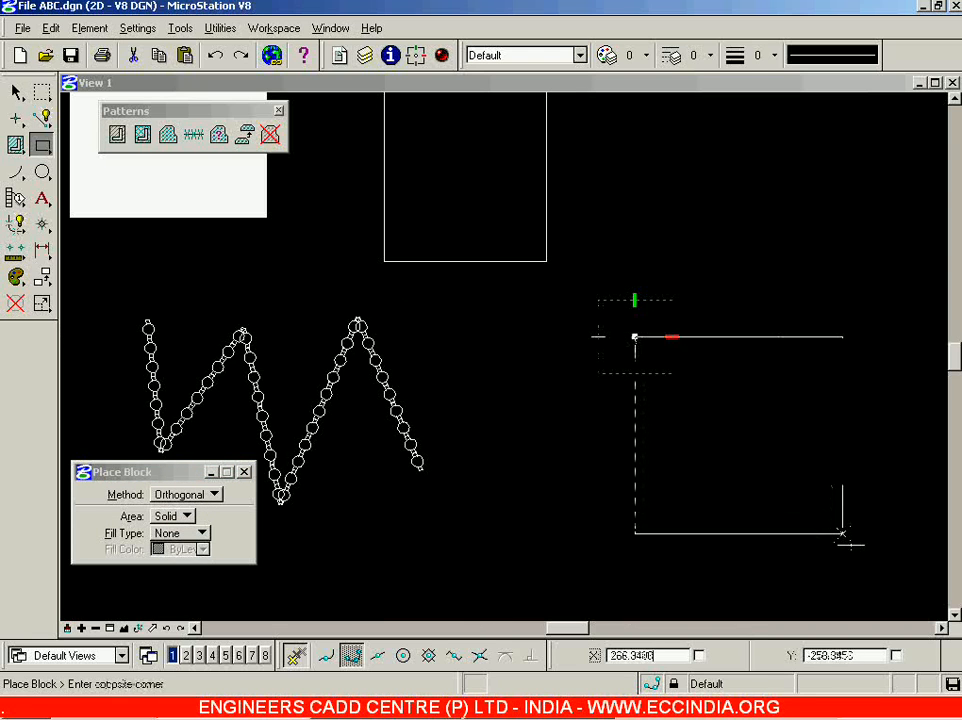
{"action": "left_click", "coordinate": [851, 545]}
Delete the solid white block.
{"action": "left_click", "coordinate": [16, 91]}
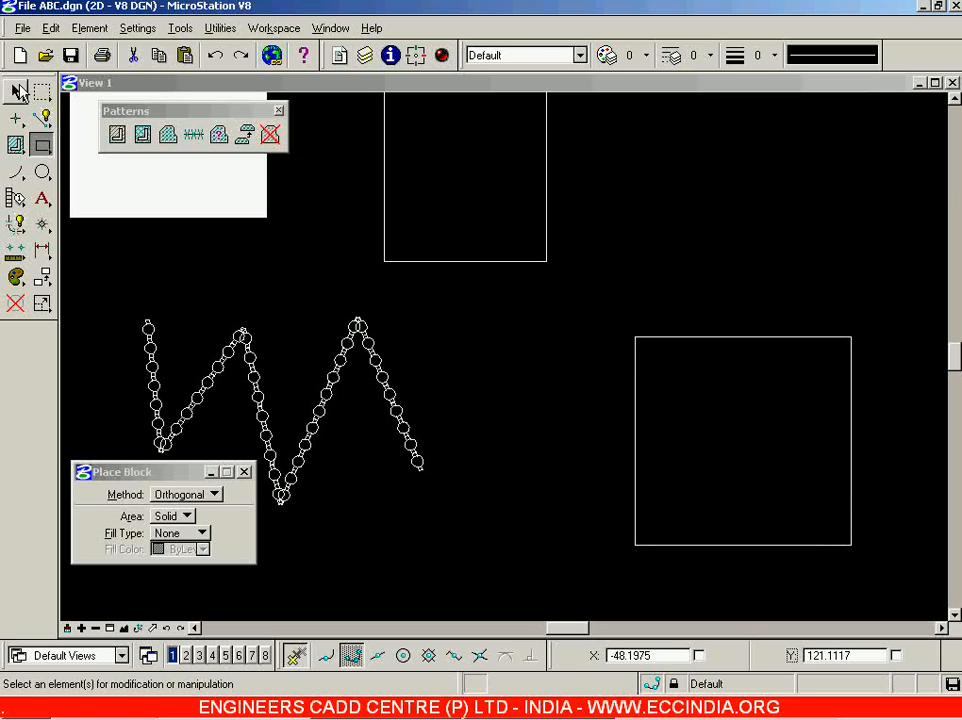
{"action": "left_click", "coordinate": [15, 303]}
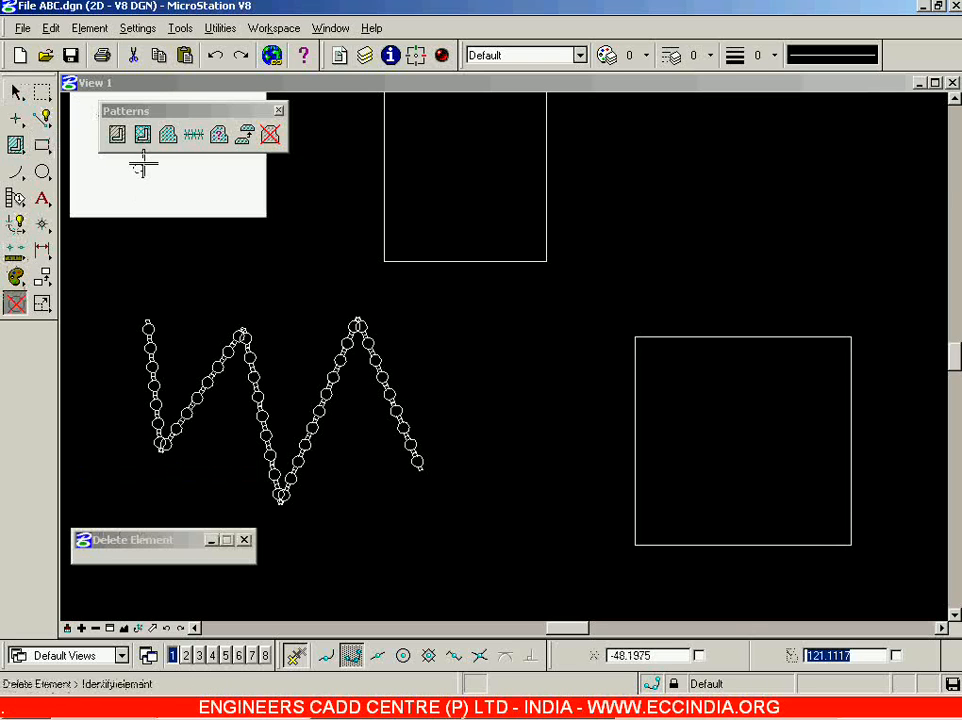
{"action": "left_click", "coordinate": [17, 92]}
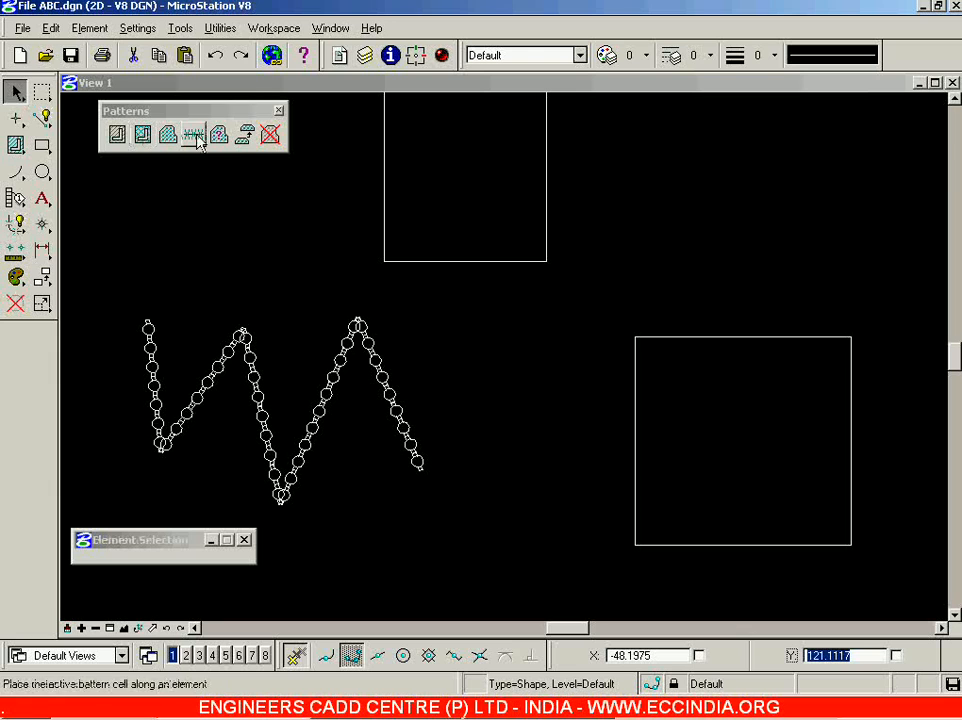
Hatch the right rectangle with 45° diagonal lines and close the Hatch Area settings.
{"action": "left_click", "coordinate": [117, 135]}
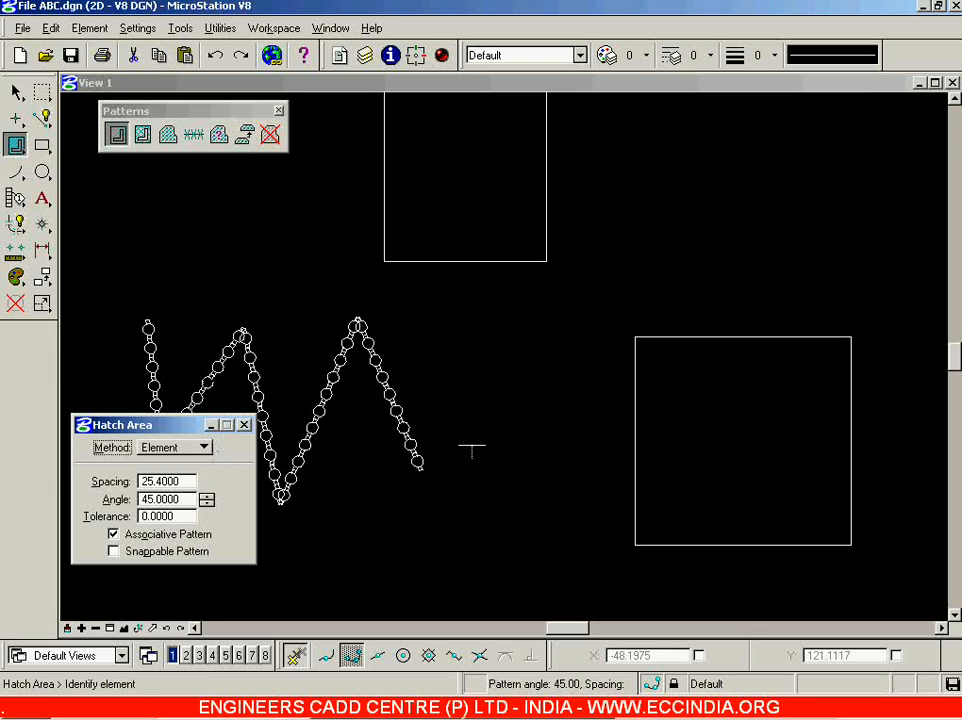
{"action": "left_click", "coordinate": [747, 340]}
{"action": "left_click", "coordinate": [740, 320]}
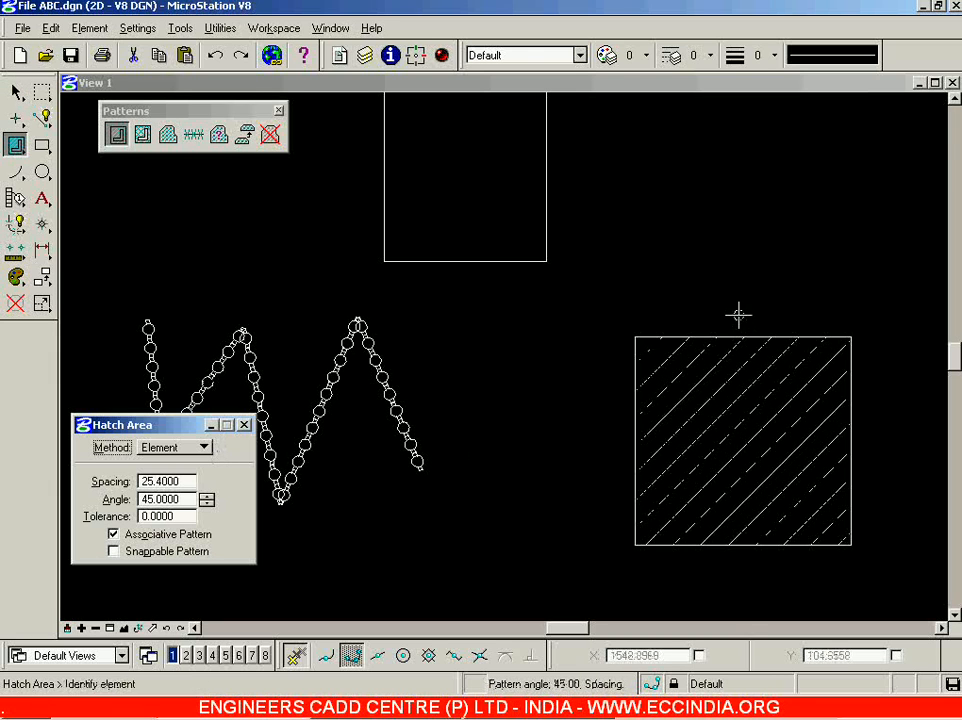
{"action": "left_click", "coordinate": [244, 425]}
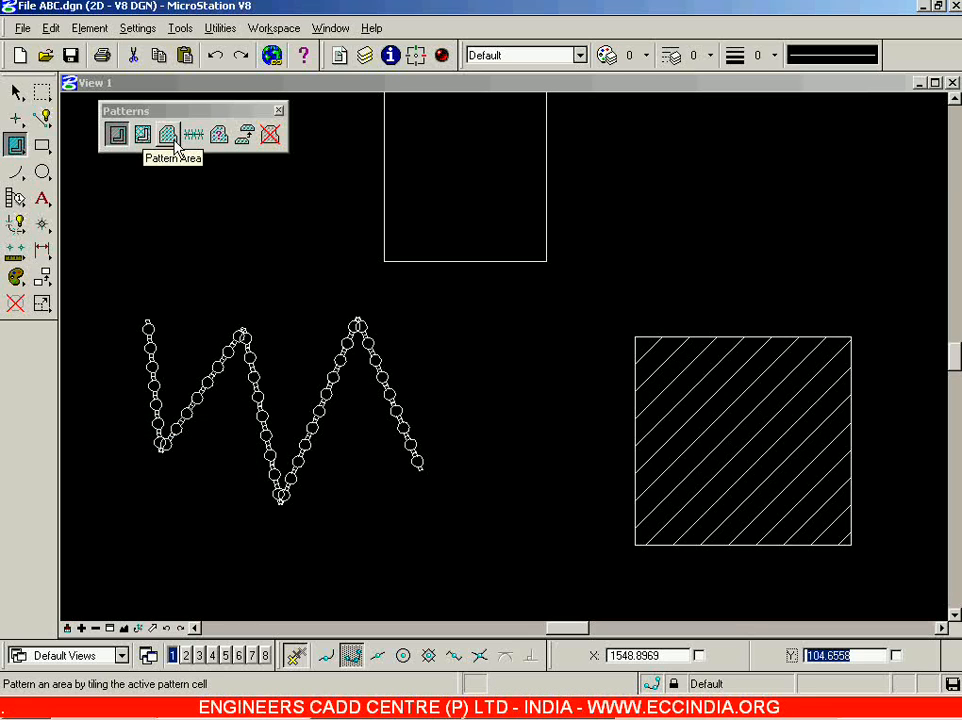
Fill the top rectangle with the New1 cell pattern and draw a new upper-right rectangle.
{"action": "left_click", "coordinate": [168, 134]}
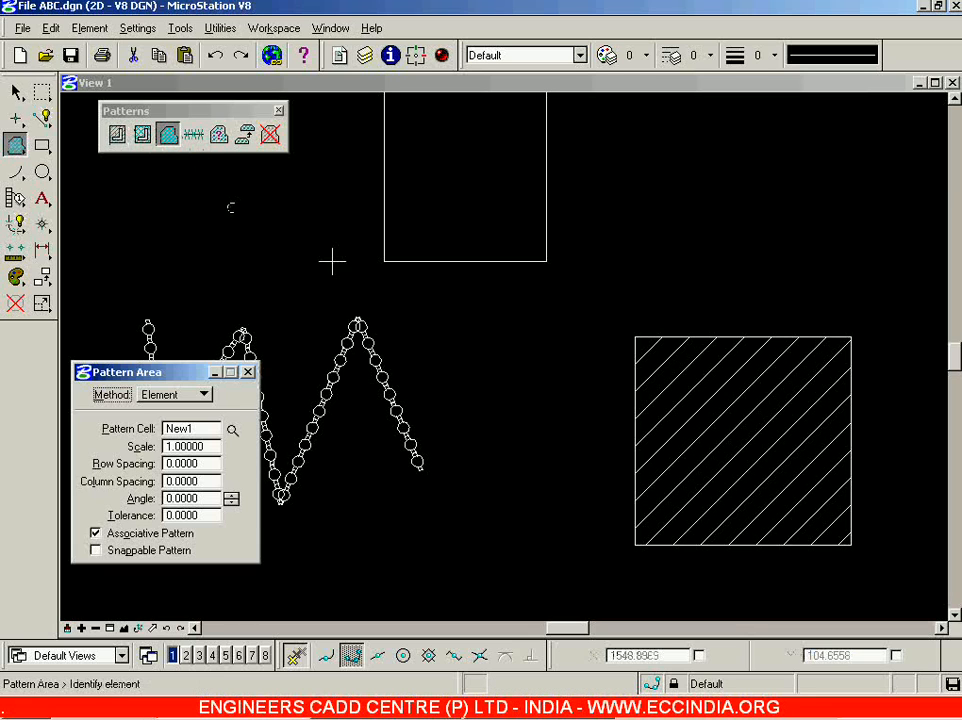
{"action": "left_click", "coordinate": [435, 255]}
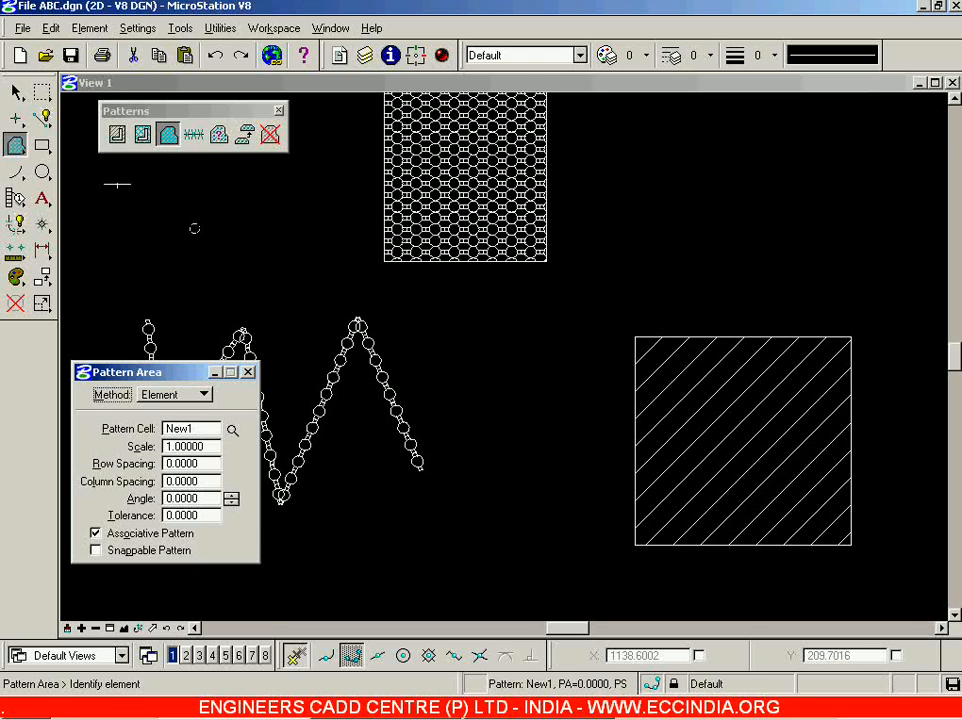
{"action": "left_click", "coordinate": [42, 145]}
{"action": "left_click", "coordinate": [662, 141]}
{"action": "left_click", "coordinate": [889, 250]}
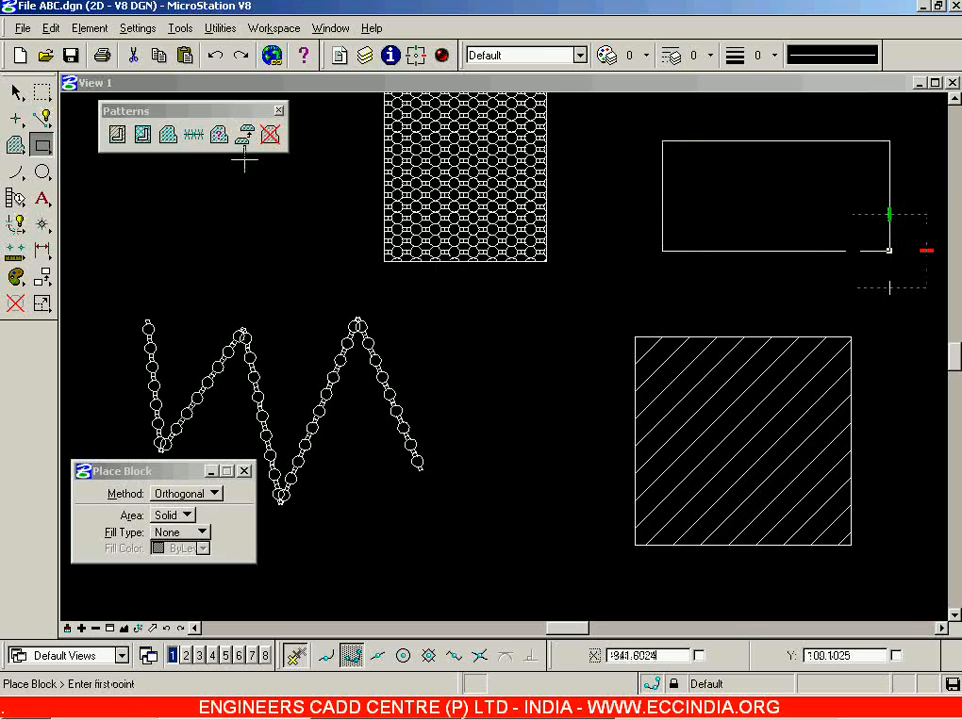
Make Moon the pattern cell from the cell library and tile the upper-right rectangle with it.
{"action": "left_click", "coordinate": [168, 133]}
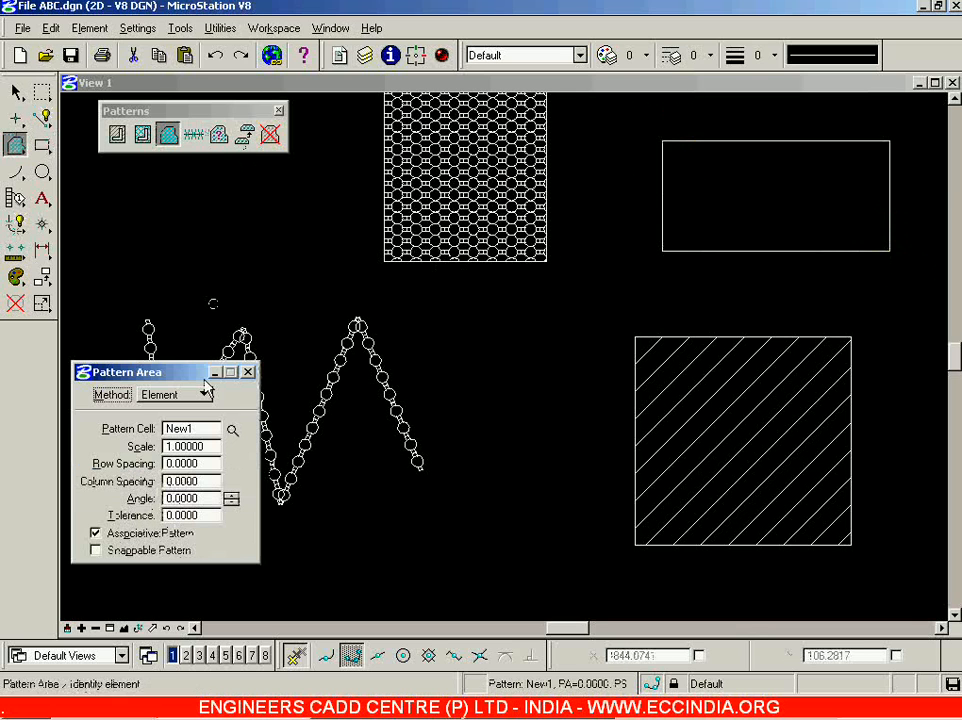
{"action": "left_click", "coordinate": [232, 430]}
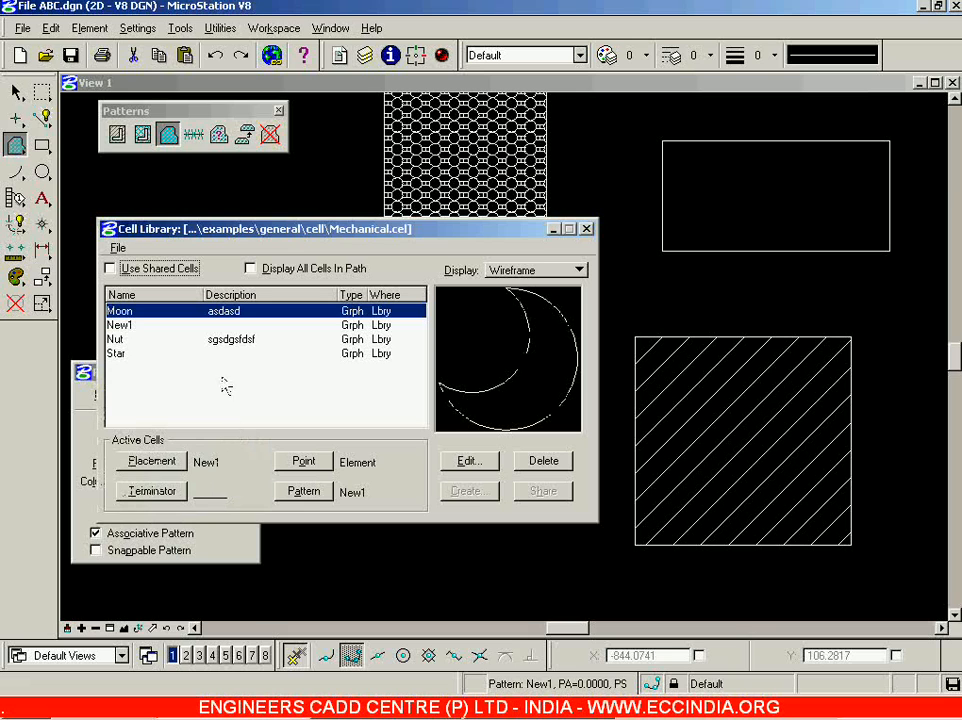
{"action": "left_click", "coordinate": [219, 326]}
{"action": "left_click", "coordinate": [226, 312]}
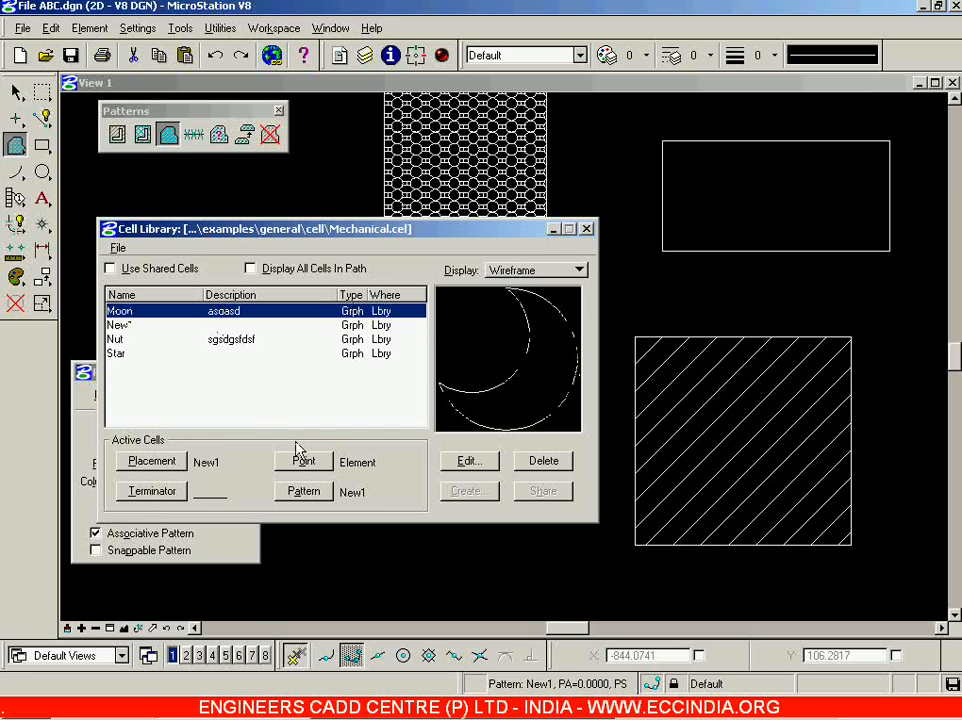
{"action": "left_click", "coordinate": [322, 495]}
{"action": "left_click", "coordinate": [587, 230]}
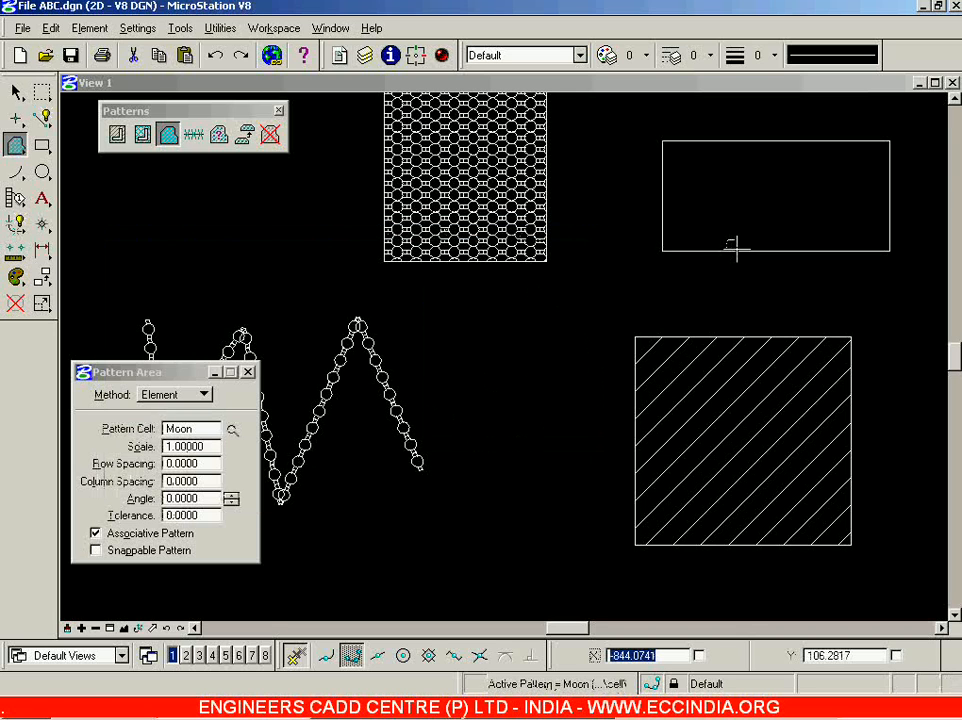
{"action": "left_click", "coordinate": [737, 249]}
{"action": "left_click", "coordinate": [693, 258]}
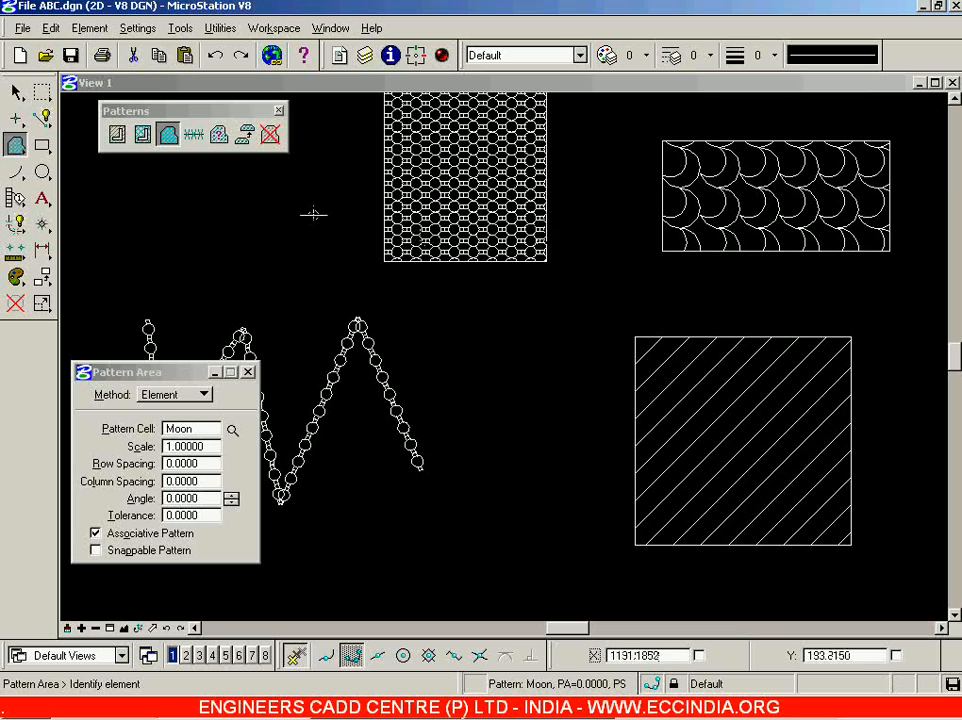
{"action": "left_click", "coordinate": [16, 92]}
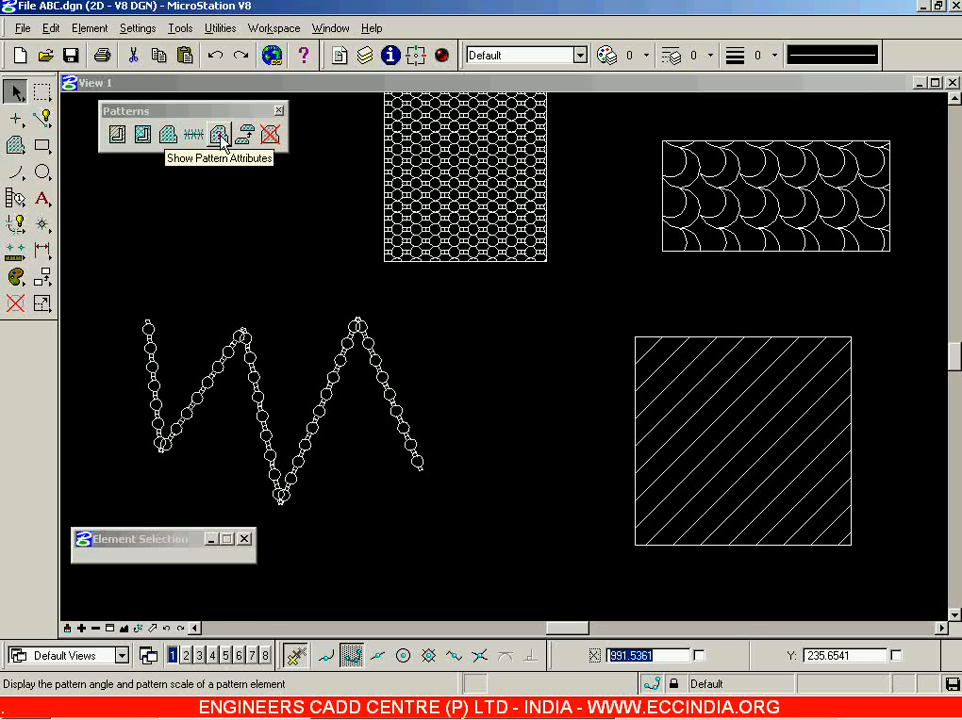
Query the Moon-patterned rectangle's pattern attributes, widening the message area to read the scale.
{"action": "left_click", "coordinate": [220, 136]}
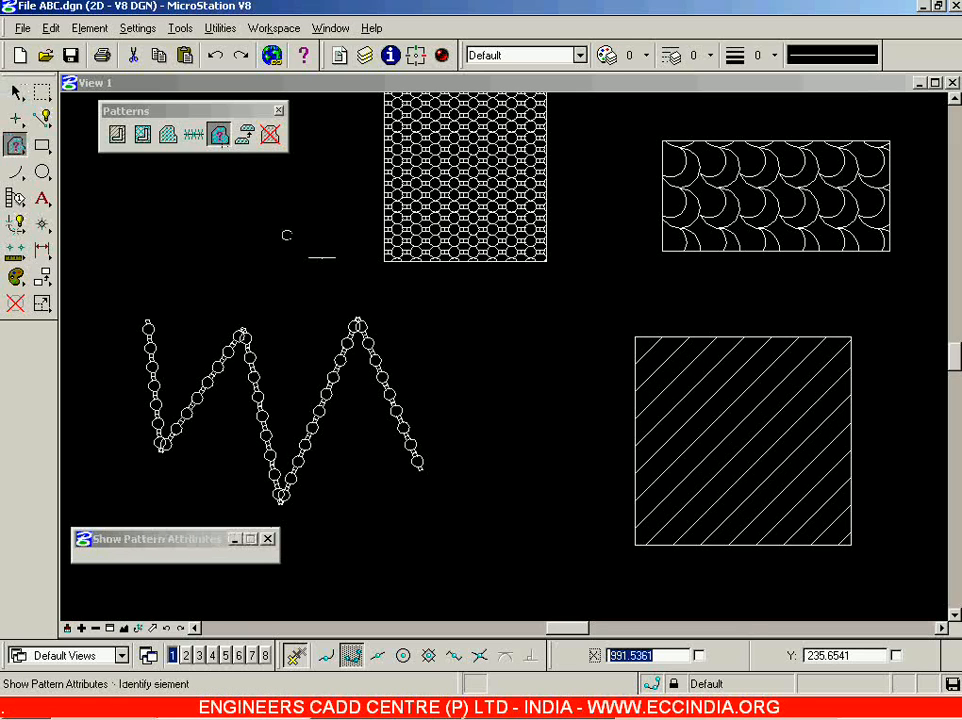
{"action": "left_click", "coordinate": [765, 189]}
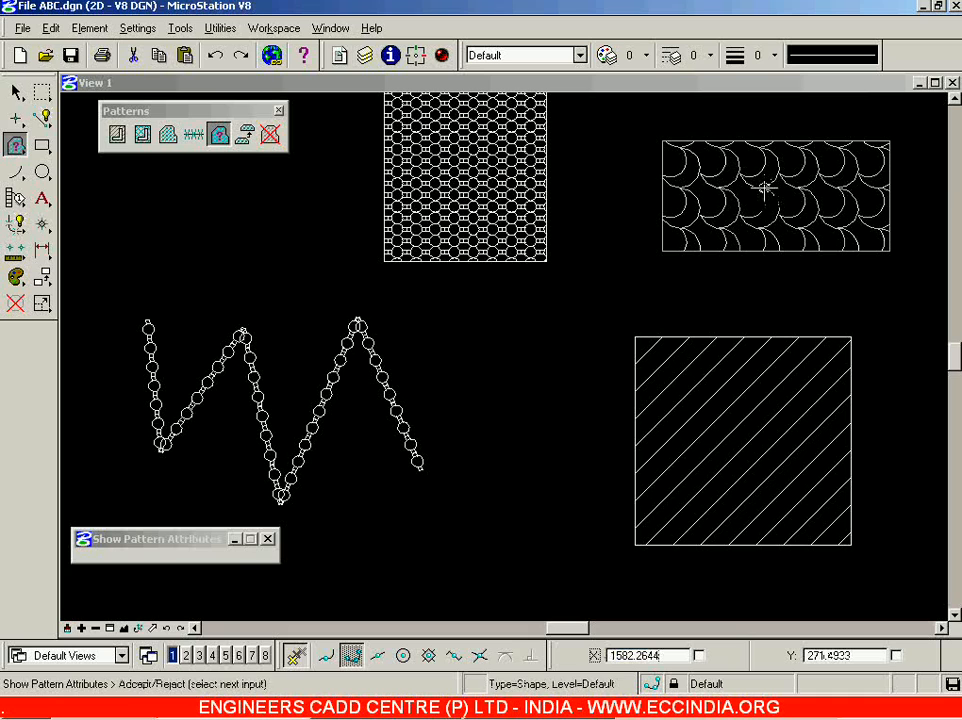
{"action": "left_click", "coordinate": [601, 284]}
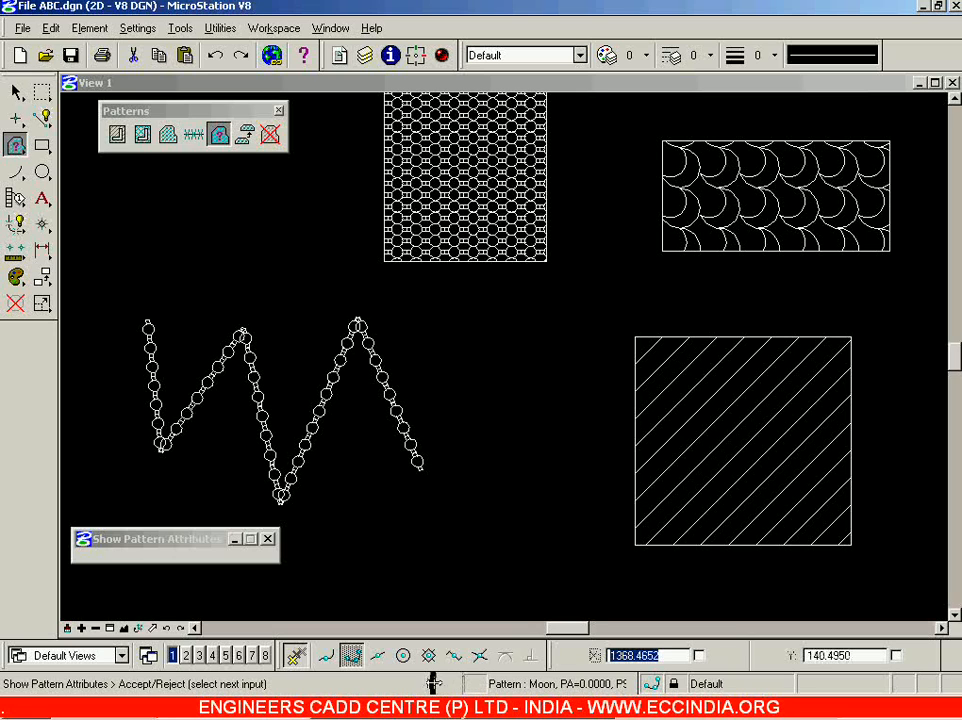
{"action": "left_click_drag", "start_coordinate": [461, 683], "coordinate": [455, 688]}
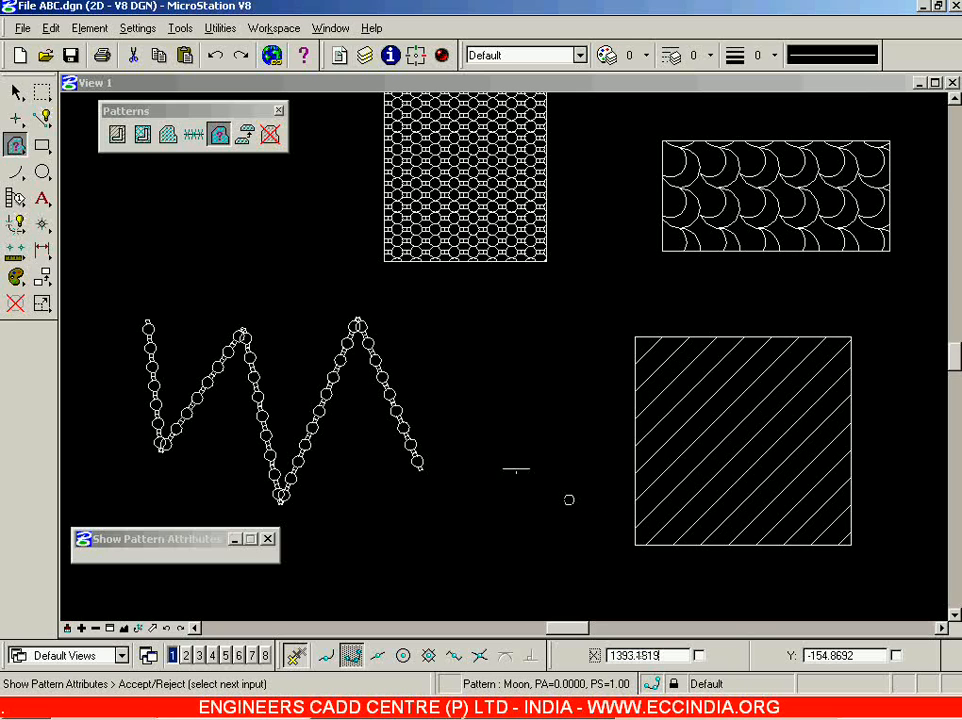
Query the top rectangle's pattern and the hatched square's attributes (45°, 25.400 spacing).
{"action": "left_click", "coordinate": [478, 390]}
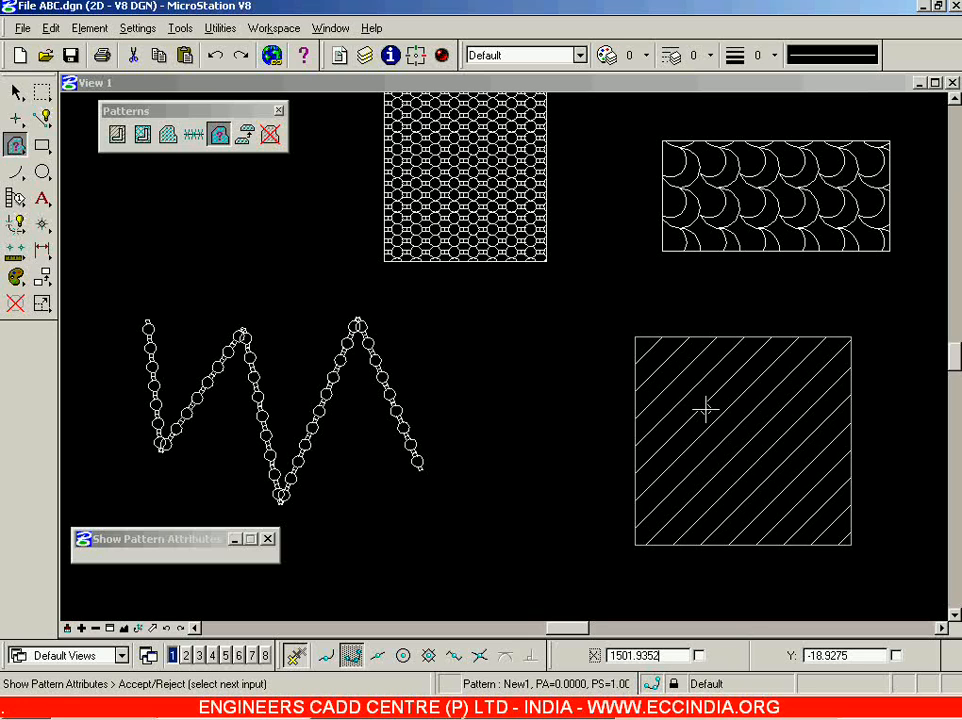
{"action": "left_click", "coordinate": [561, 452]}
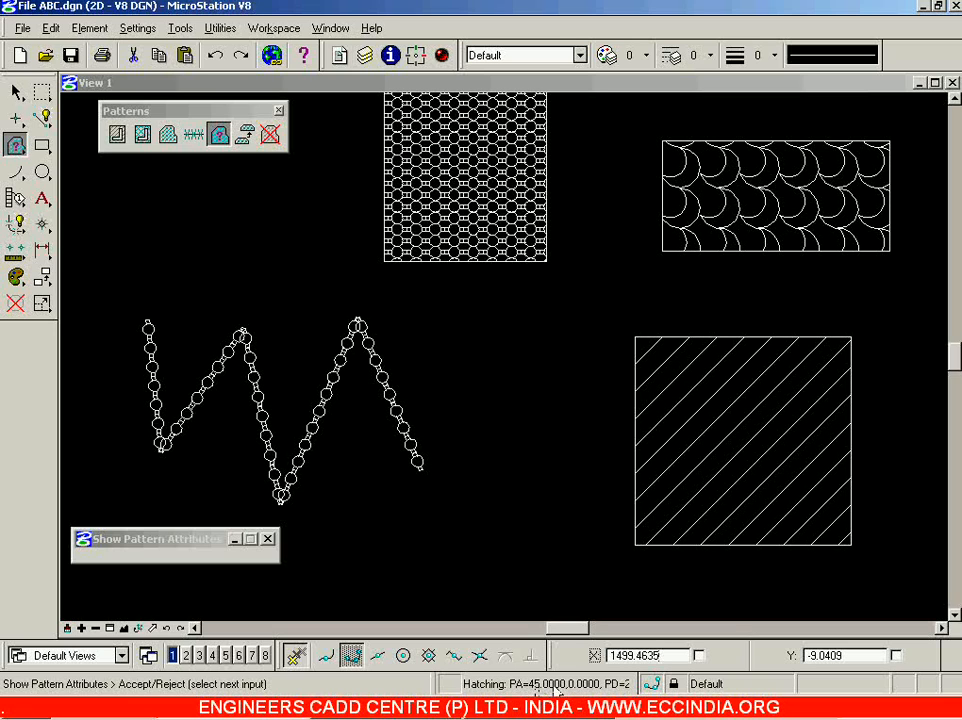
{"action": "left_click_drag", "start_coordinate": [433, 683], "coordinate": [408, 684]}
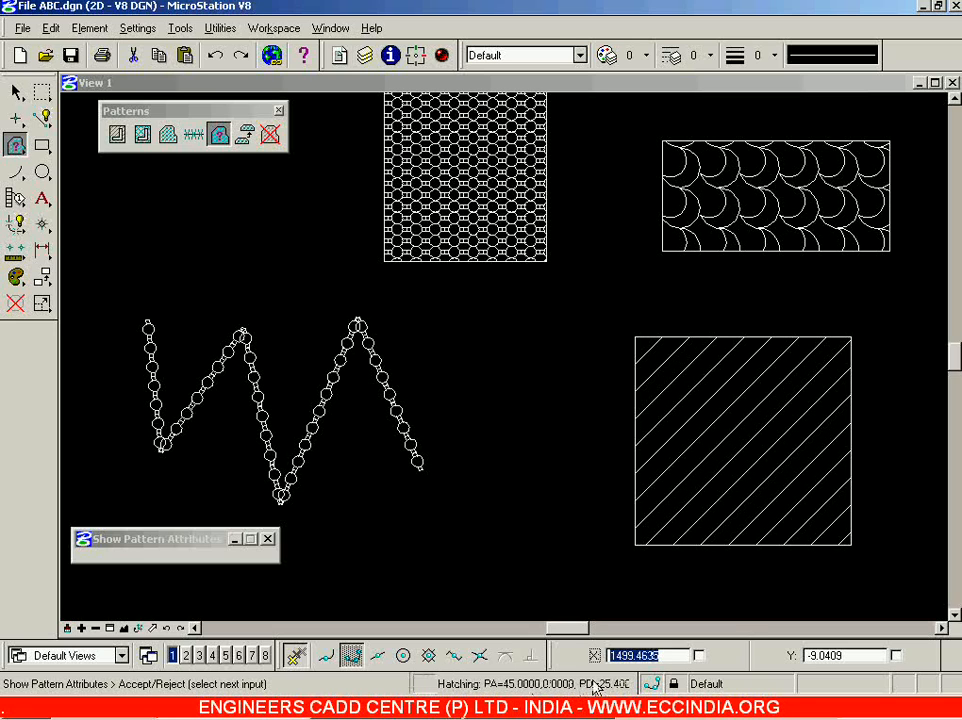
{"action": "left_click_drag", "start_coordinate": [408, 683], "coordinate": [423, 684]}
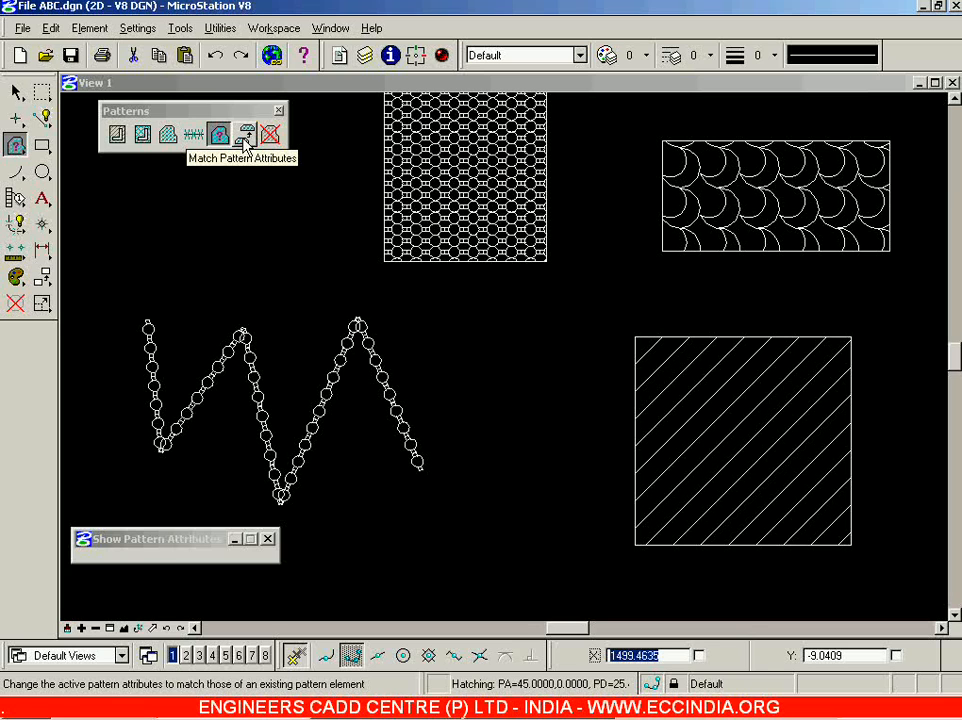
Zoom out and draw two rectangles, one at upper right and one below the patterned shapes.
{"action": "left_click", "coordinate": [17, 91]}
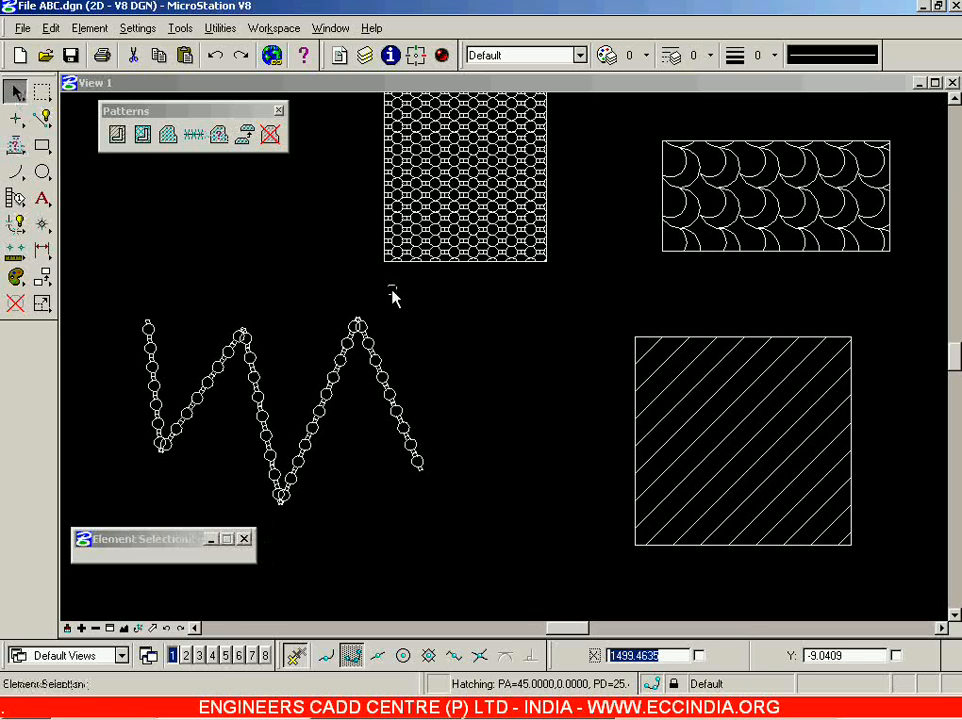
{"action": "scroll", "coordinate": [392, 295], "scroll_direction": "down", "scroll_amount": 5}
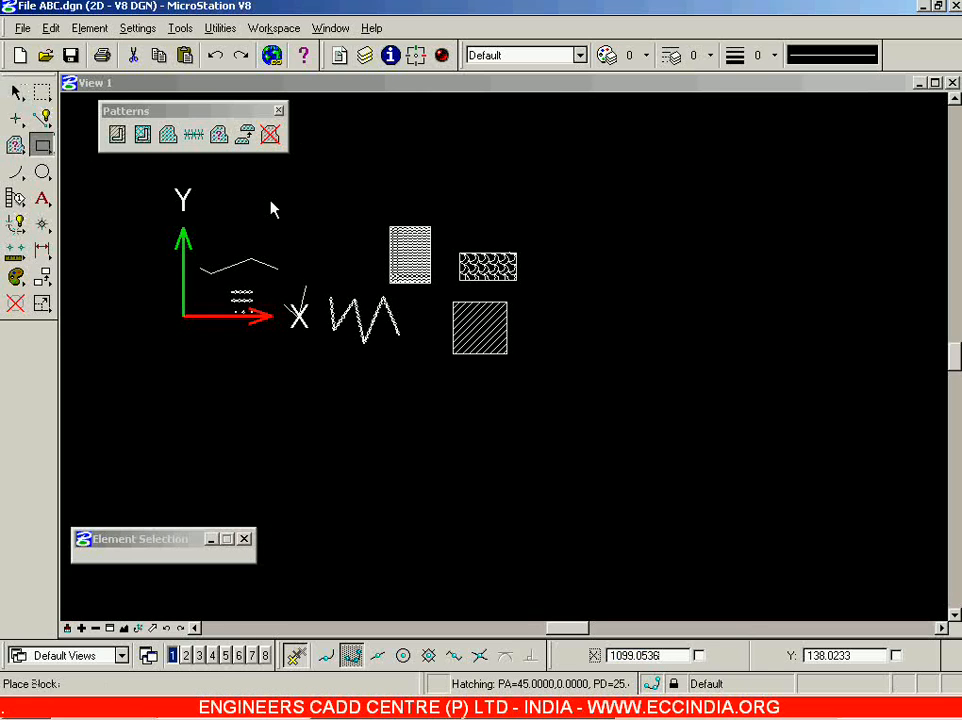
{"action": "left_click", "coordinate": [42, 145]}
{"action": "left_click", "coordinate": [810, 222]}
{"action": "left_click", "coordinate": [639, 342]}
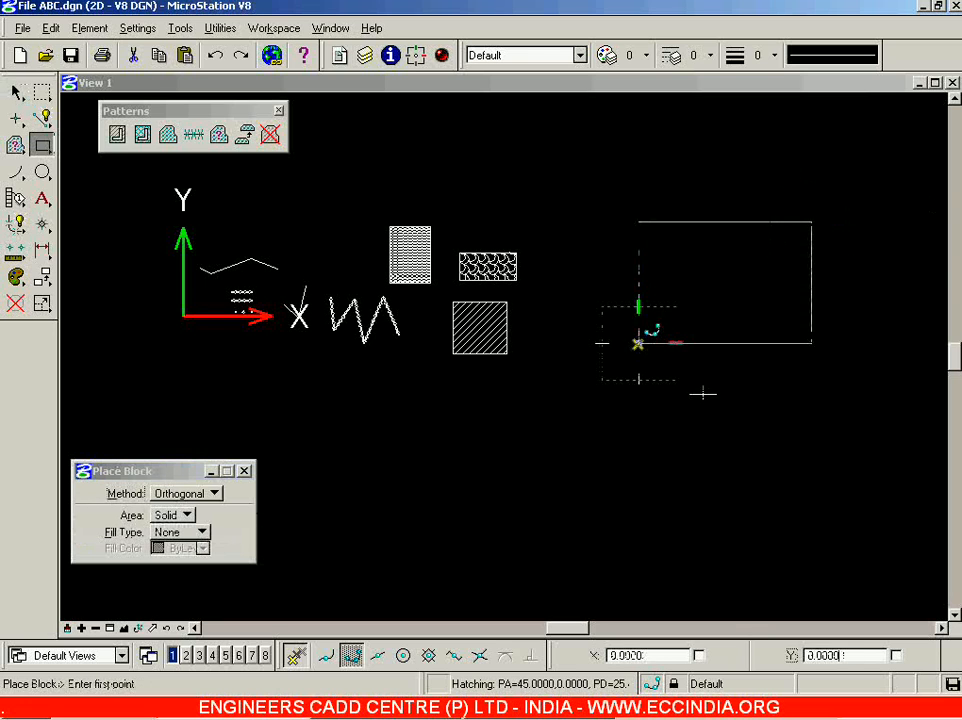
{"action": "left_click", "coordinate": [397, 405]}
{"action": "left_click", "coordinate": [563, 524]}
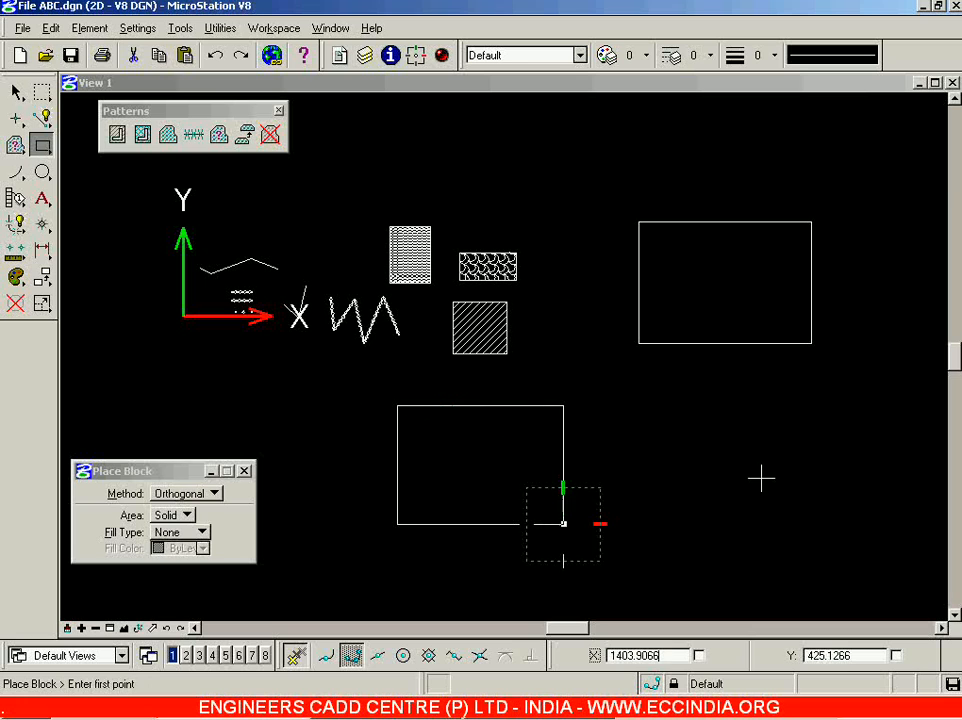
{"action": "left_click", "coordinate": [17, 91]}
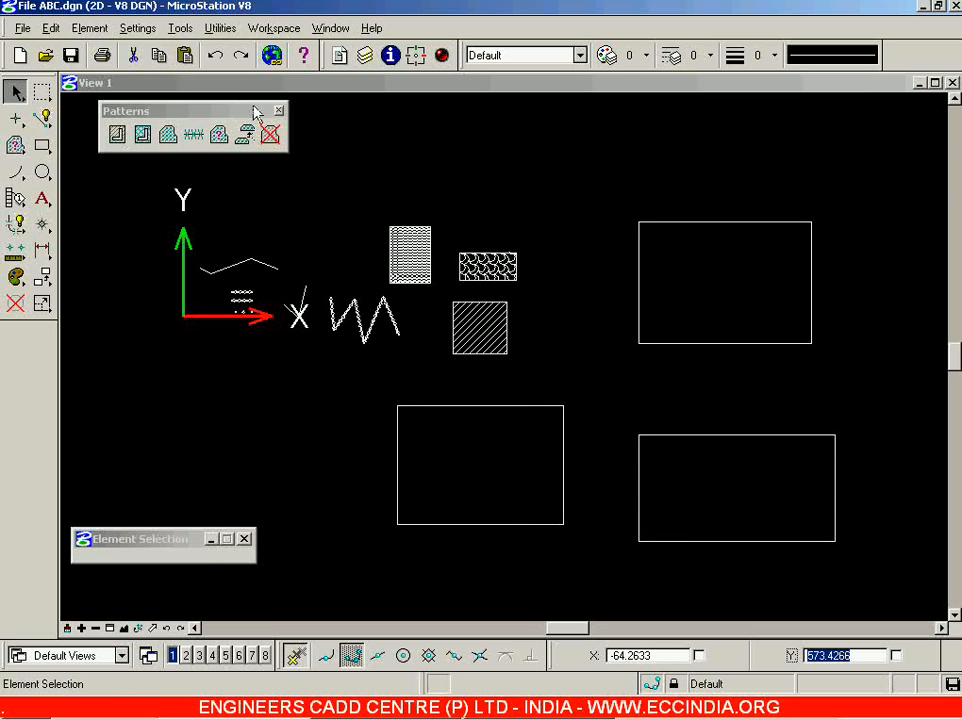
Move the Patterns toolbox aside, set a circle centre, then start a new block near the top.
{"action": "left_click_drag", "start_coordinate": [253, 107], "coordinate": [286, 142]}
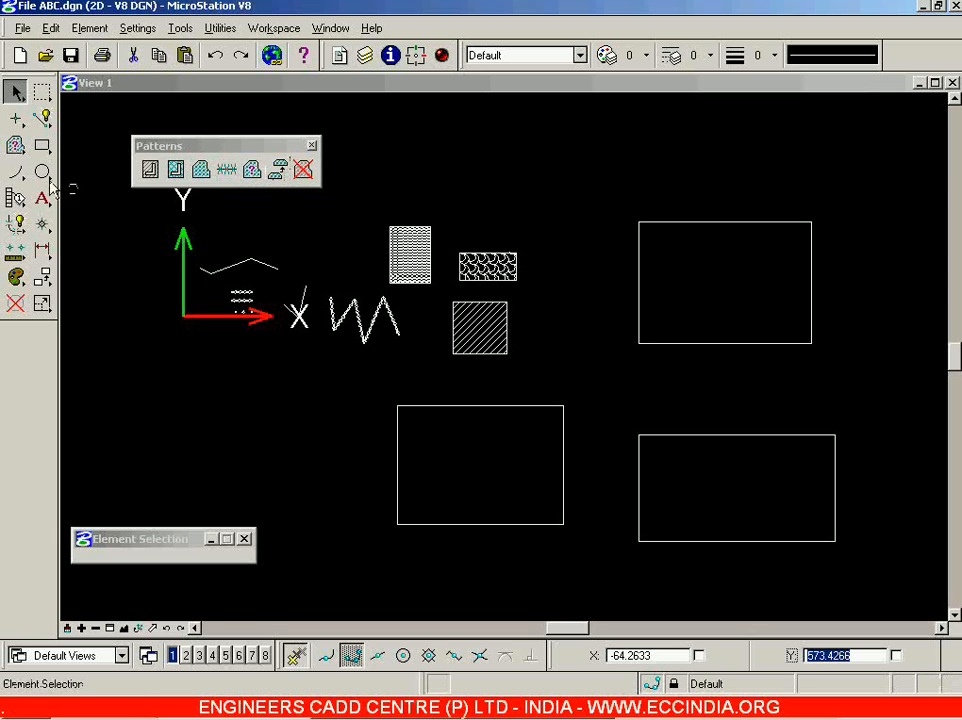
{"action": "left_click", "coordinate": [42, 172]}
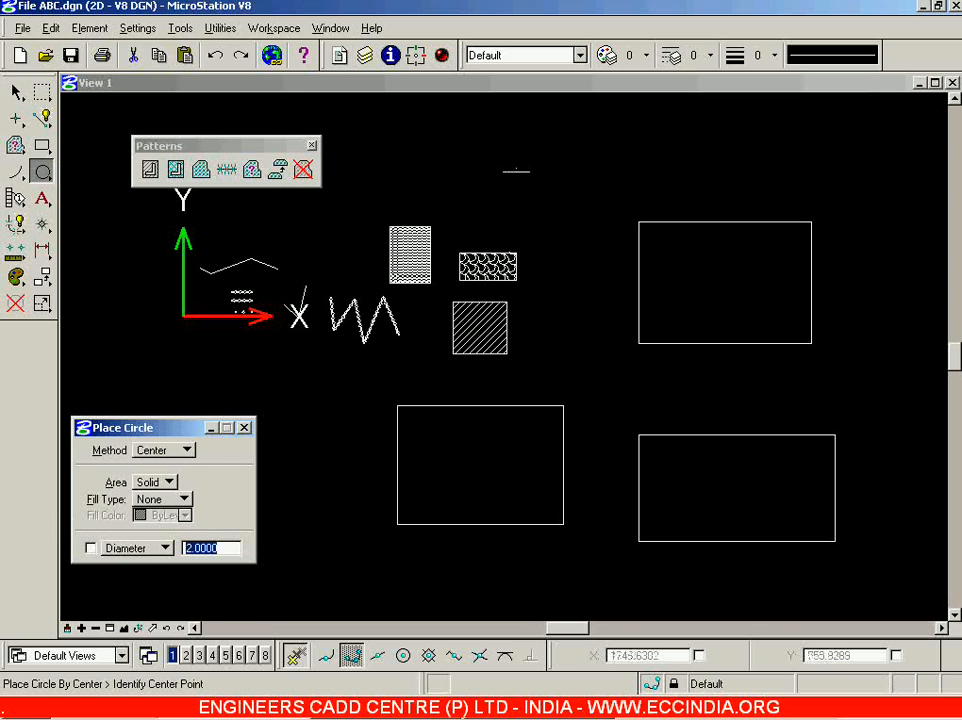
{"action": "scroll", "coordinate": [516, 171], "scroll_direction": "up", "scroll_amount": 3}
{"action": "left_click", "coordinate": [555, 206]}
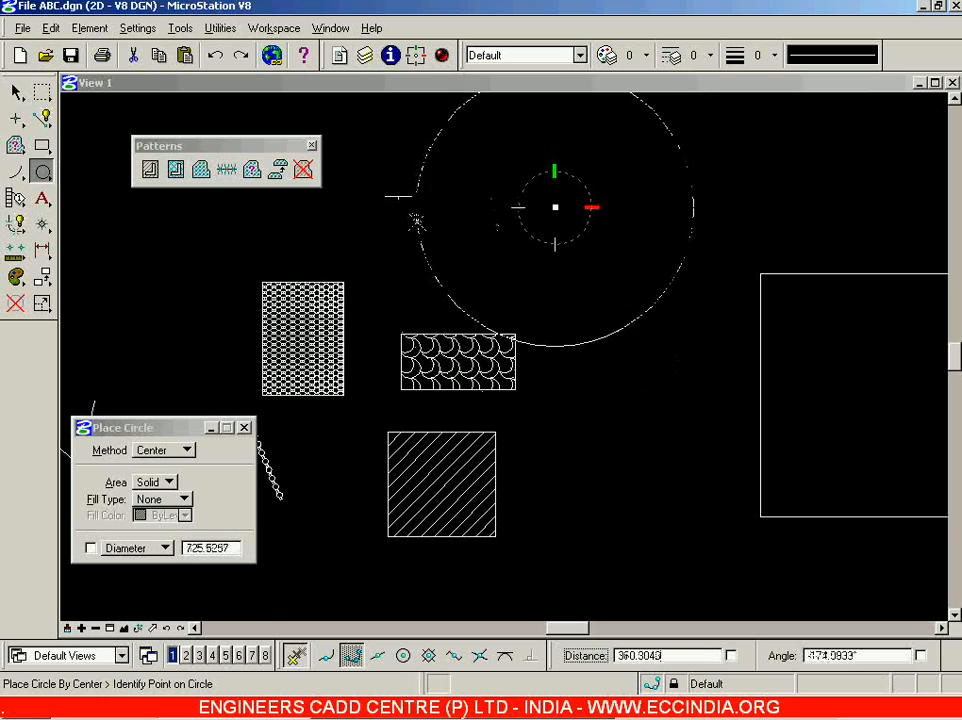
{"action": "left_click", "coordinate": [43, 147]}
{"action": "left_click", "coordinate": [456, 156]}
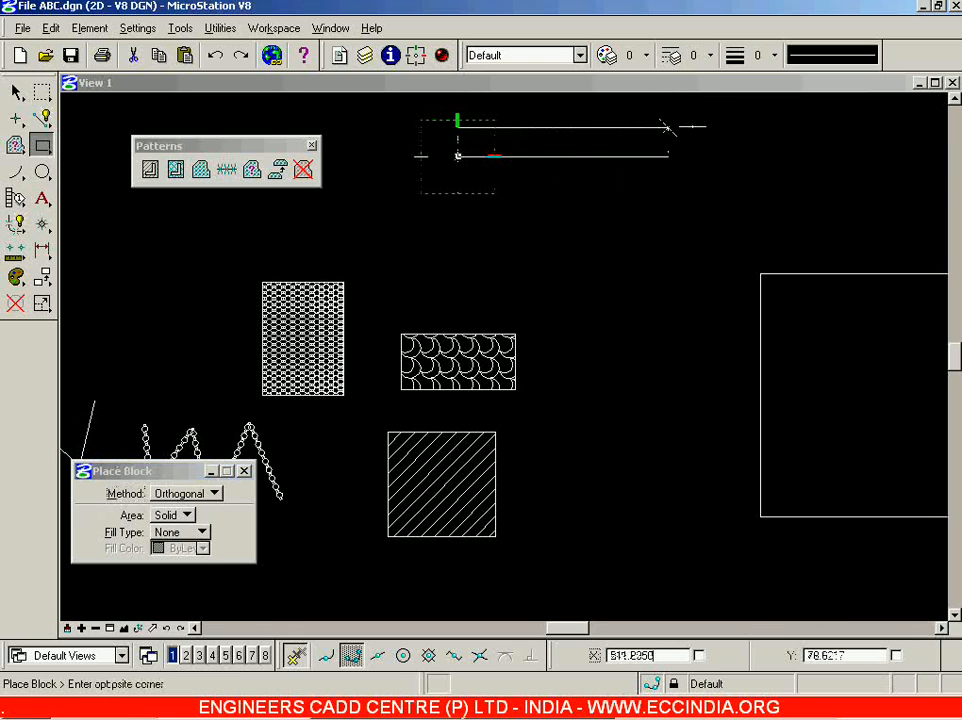
Start a SmartLine, float the AccuDraw panel over the drawing, and open AccuDraw Settings with GS.
{"action": "left_click", "coordinate": [42, 118]}
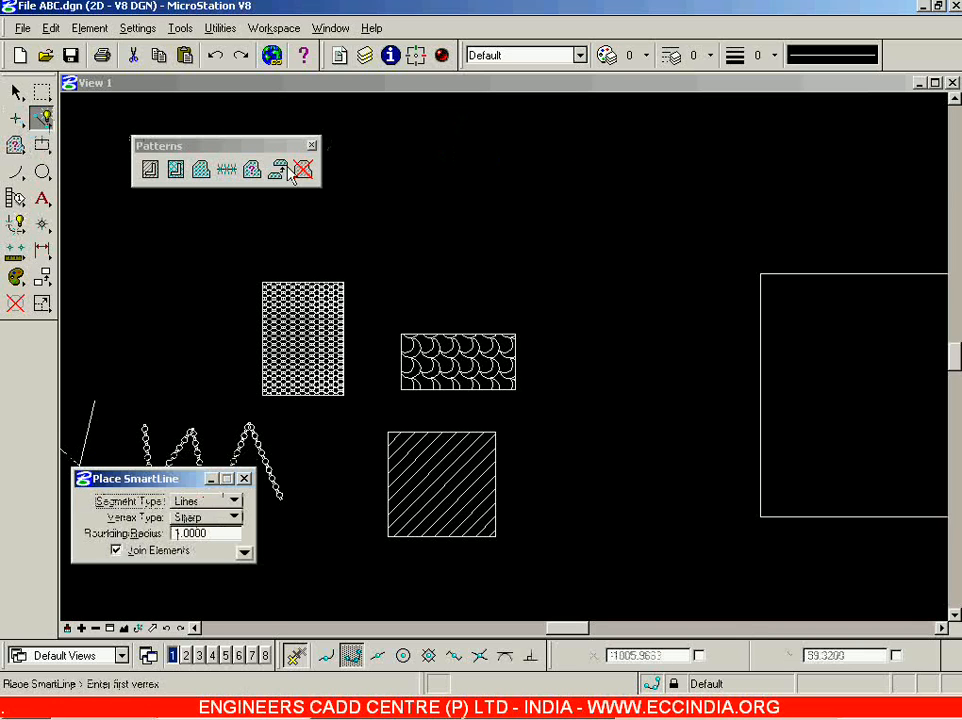
{"action": "left_click", "coordinate": [431, 226]}
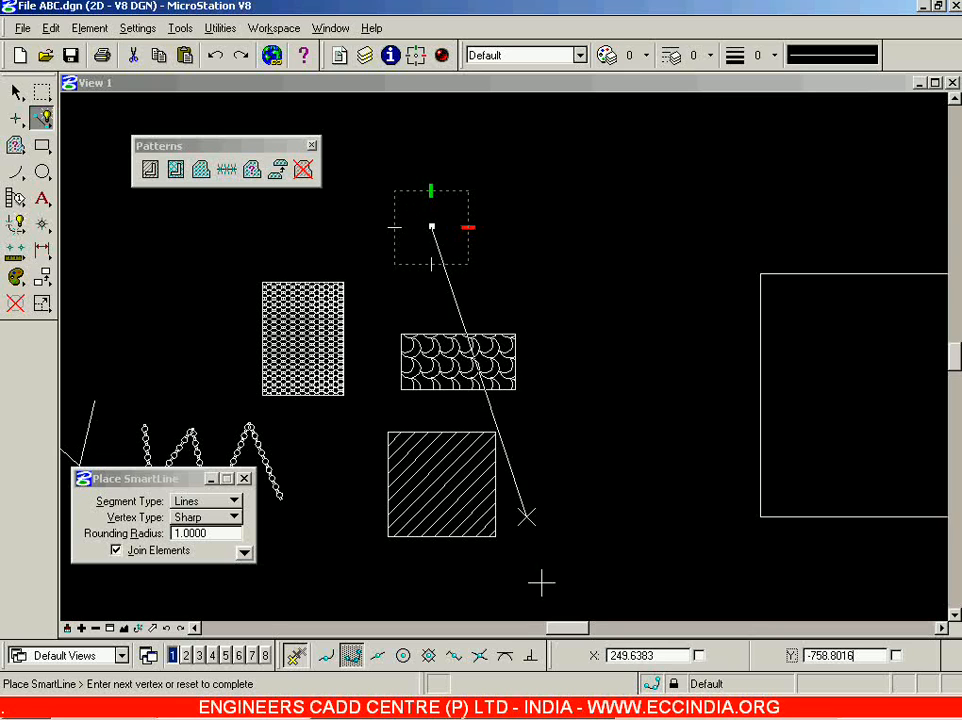
{"action": "left_click_drag", "start_coordinate": [551, 657], "coordinate": [391, 478]}
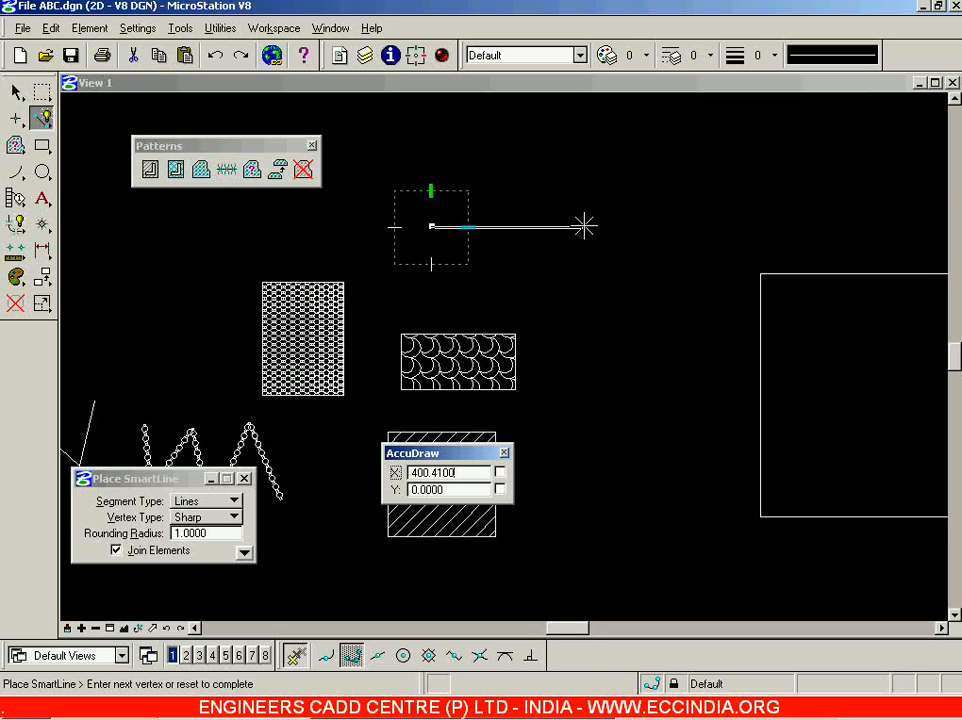
{"action": "key", "text": "g"}
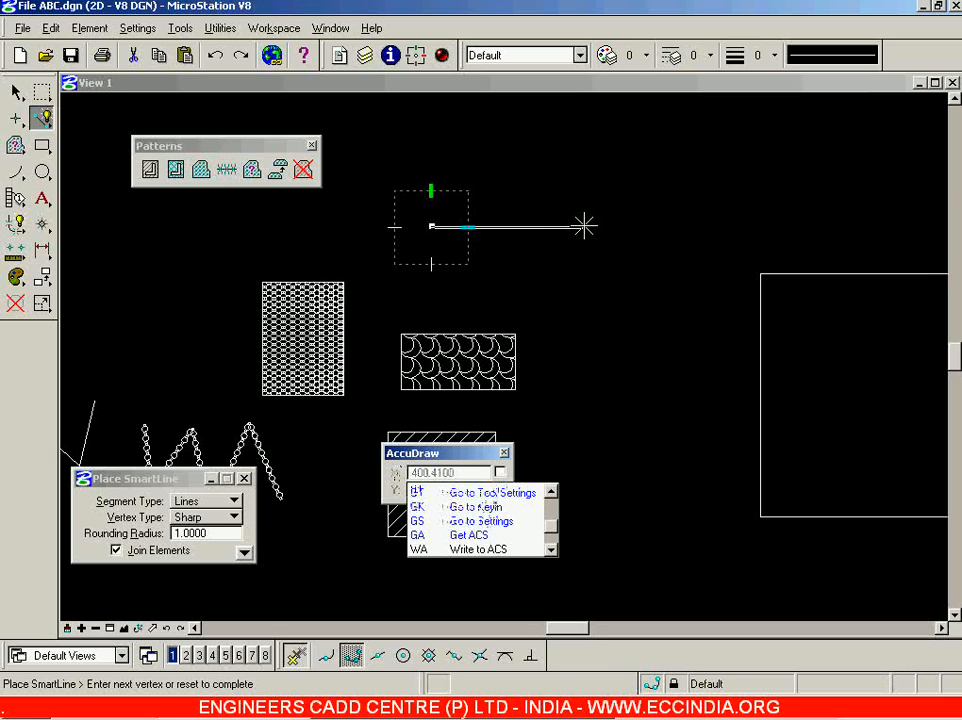
{"action": "key", "text": "s"}
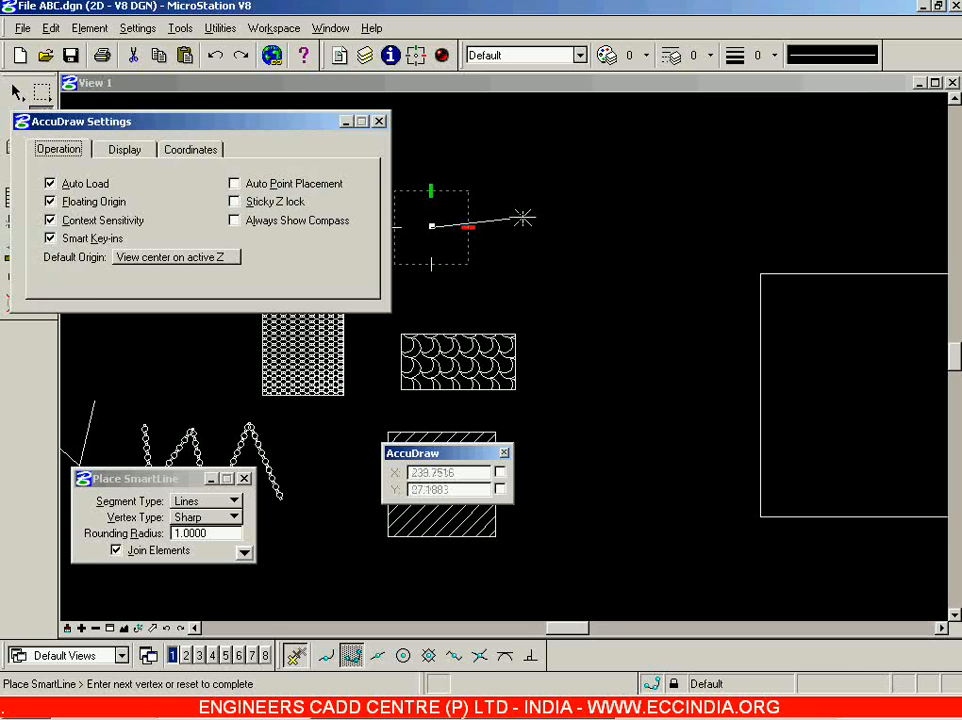
Turn off Axis indexing in AccuDraw's Coordinates settings and close the dialog.
{"action": "left_click", "coordinate": [196, 150]}
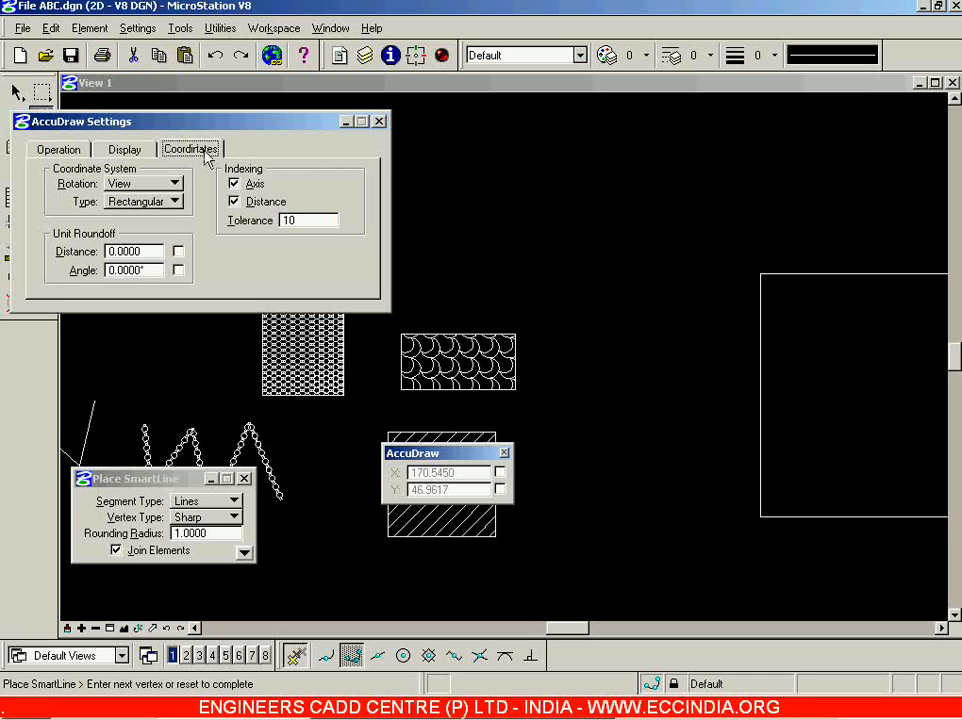
{"action": "left_click", "coordinate": [256, 186]}
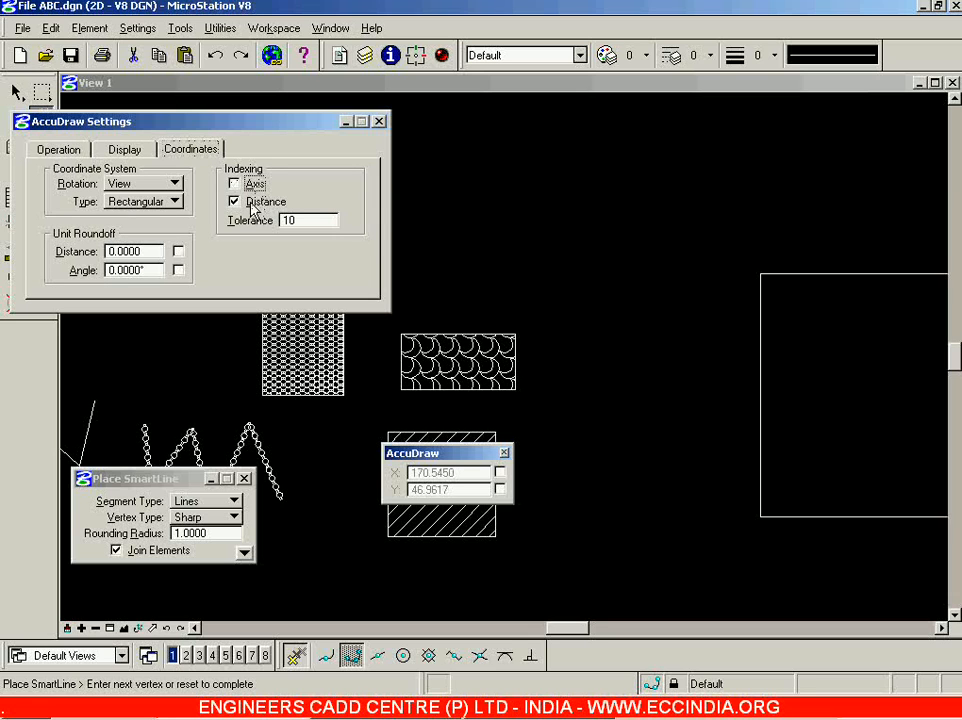
{"action": "left_click", "coordinate": [378, 121]}
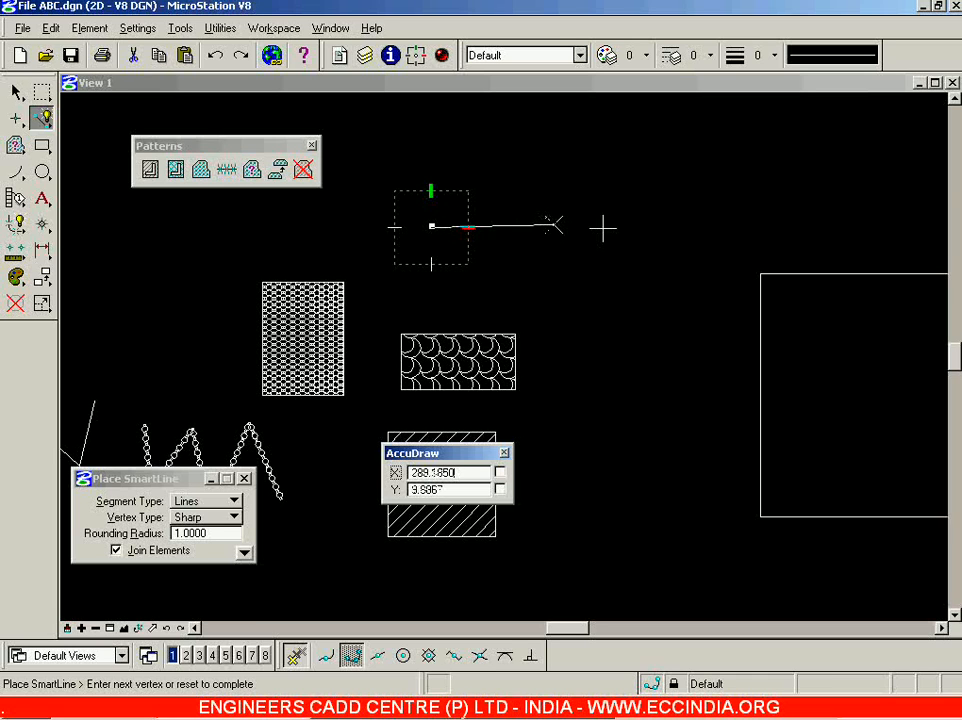
Reopen AccuDraw Settings with GS, enable Axis and Distance indexing, close, and cancel the line.
{"action": "key", "text": "g"}
{"action": "key", "text": "s"}
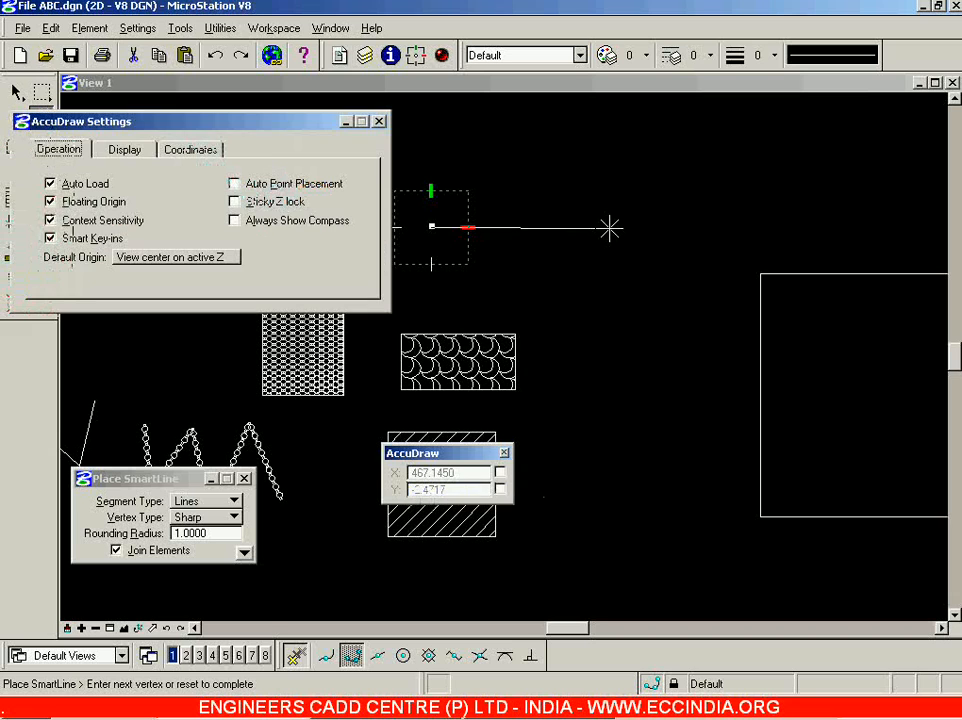
{"action": "left_click", "coordinate": [190, 149]}
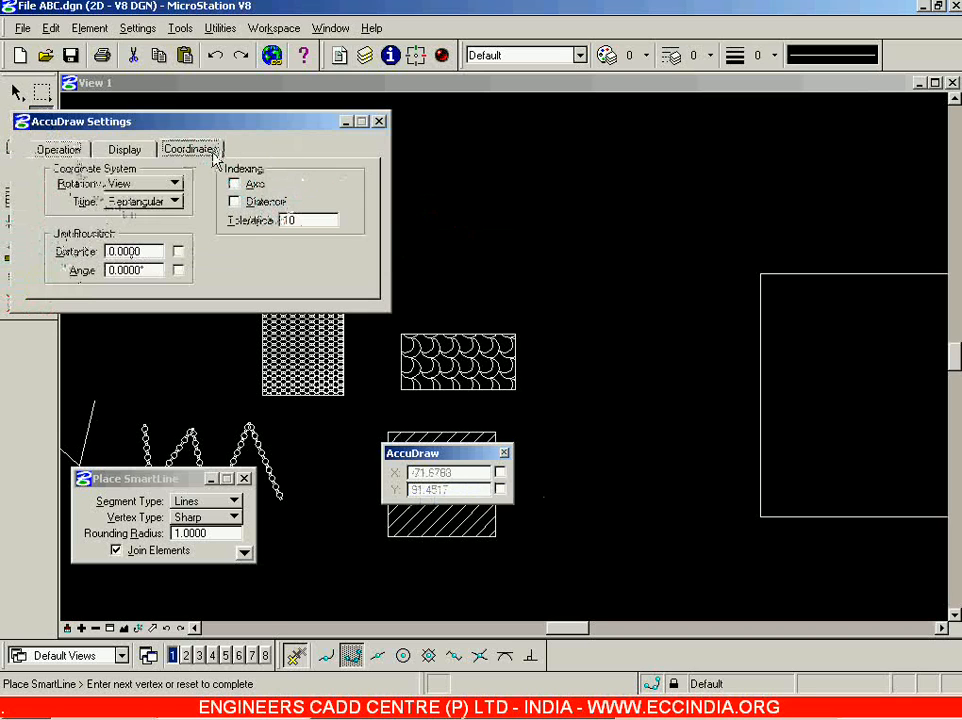
{"action": "left_click", "coordinate": [254, 185]}
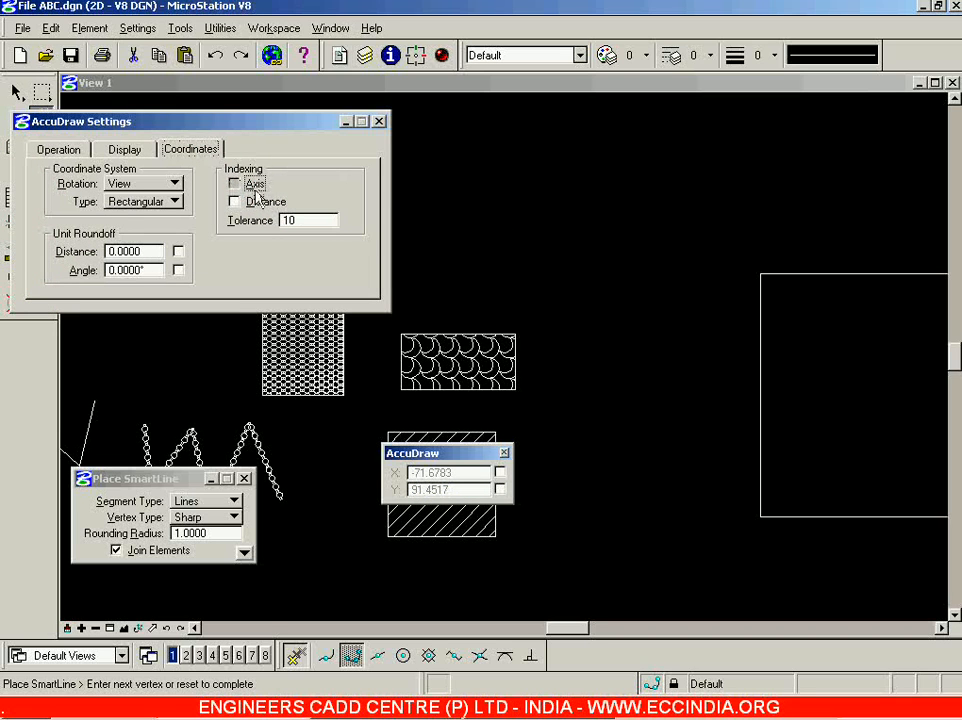
{"action": "left_click", "coordinate": [264, 203]}
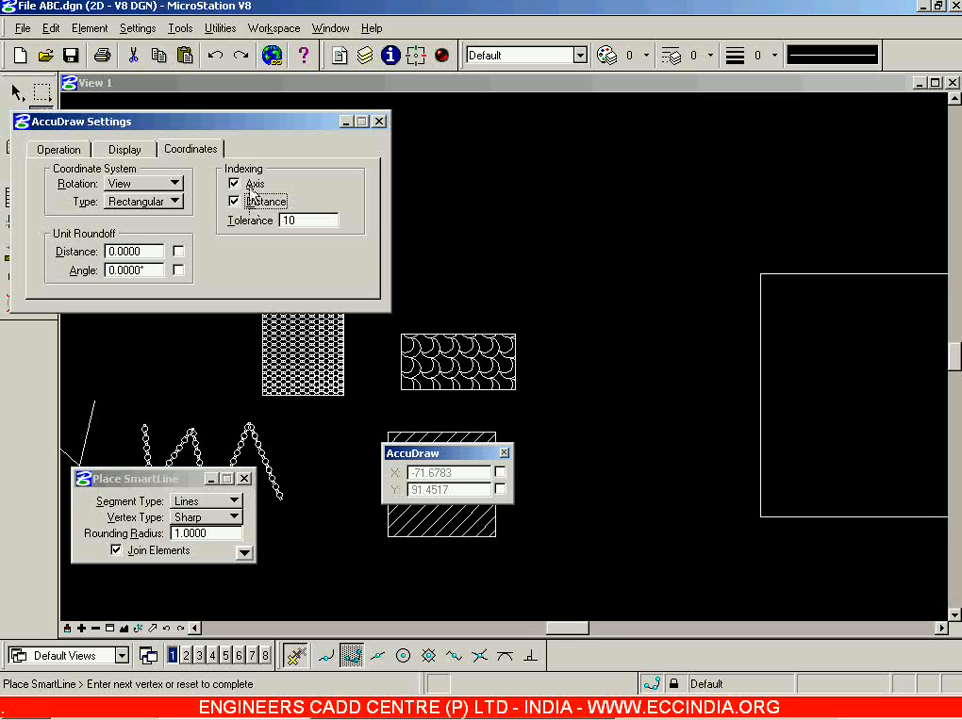
{"action": "left_click", "coordinate": [378, 121]}
{"action": "right_click", "coordinate": [508, 205]}
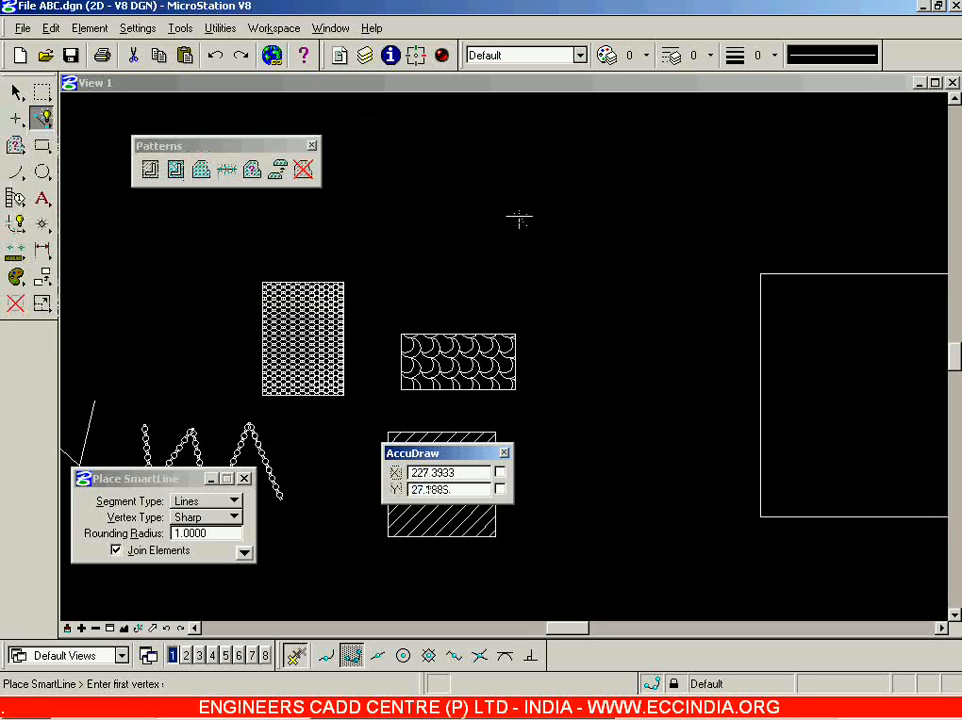
Abandon the started SmartLine and place a 469.6166-diameter circle by its centre above the scallop-patterned rectangle.
{"action": "left_click", "coordinate": [471, 217]}
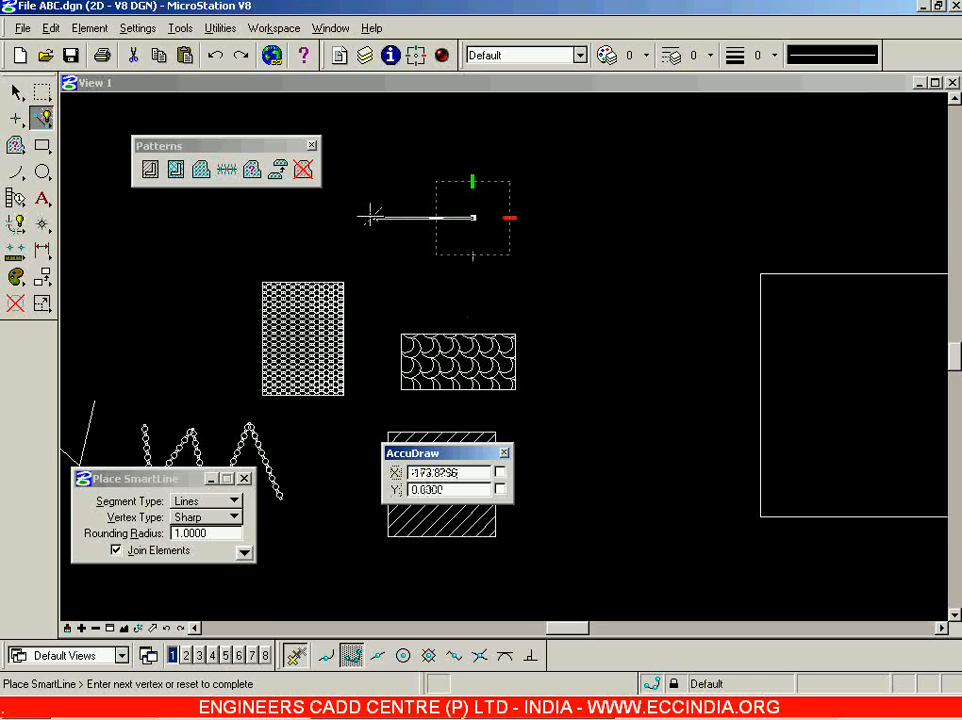
{"action": "right_click", "coordinate": [411, 205]}
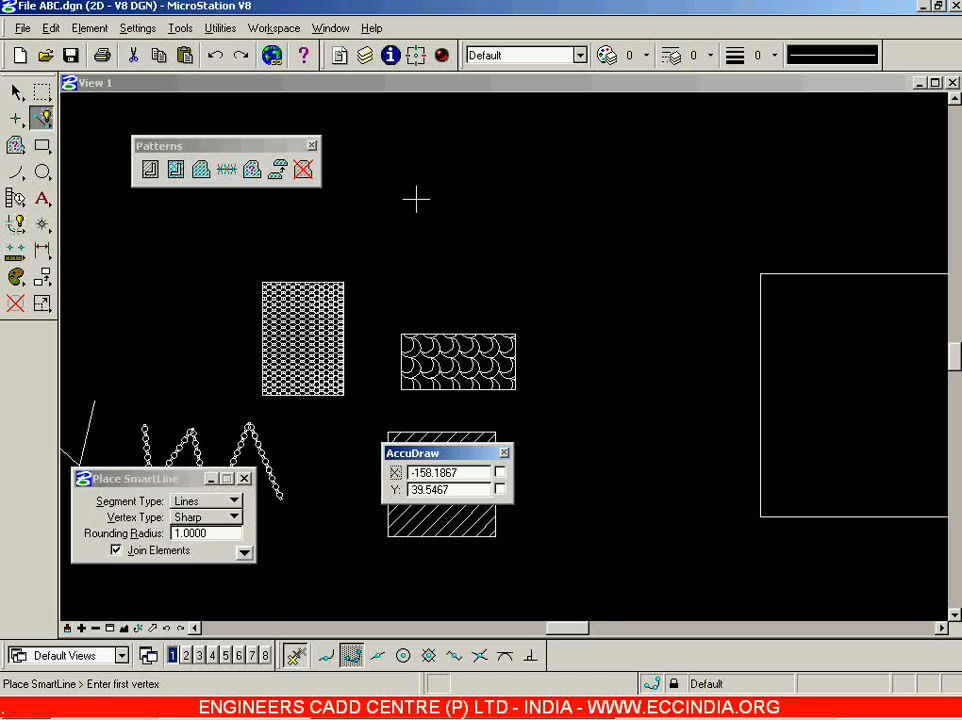
{"action": "left_click", "coordinate": [42, 172]}
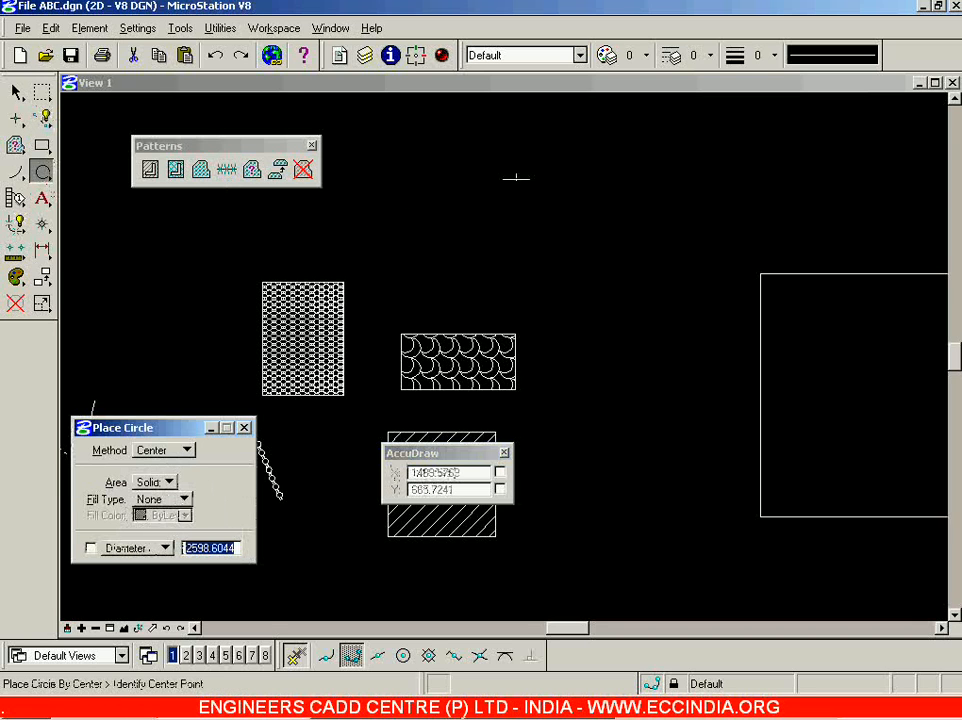
{"action": "left_click", "coordinate": [530, 209]}
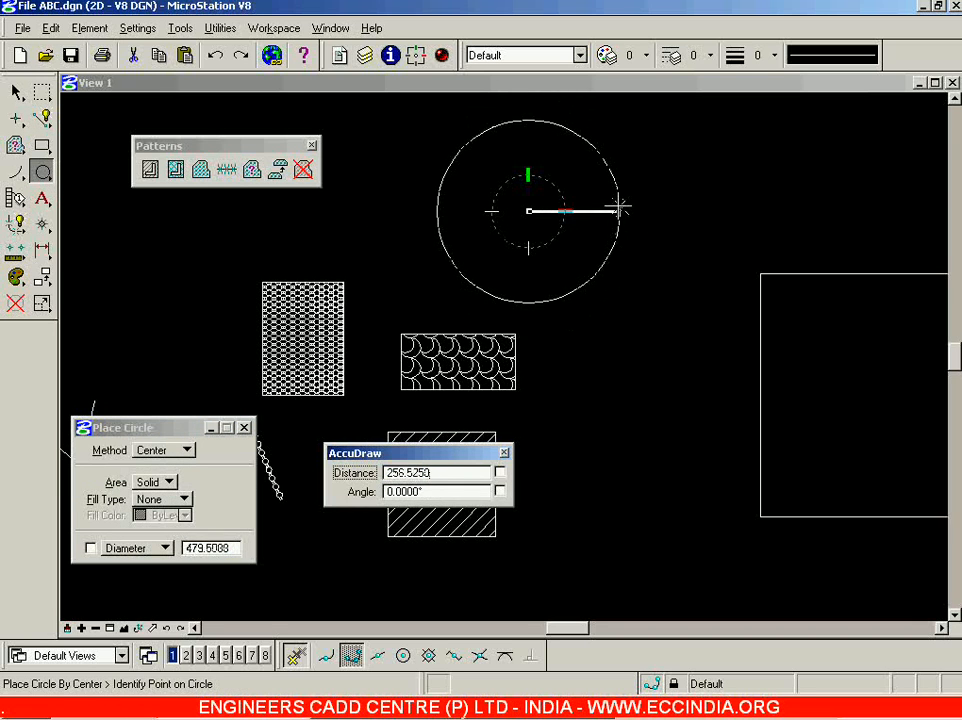
{"action": "left_click", "coordinate": [617, 211]}
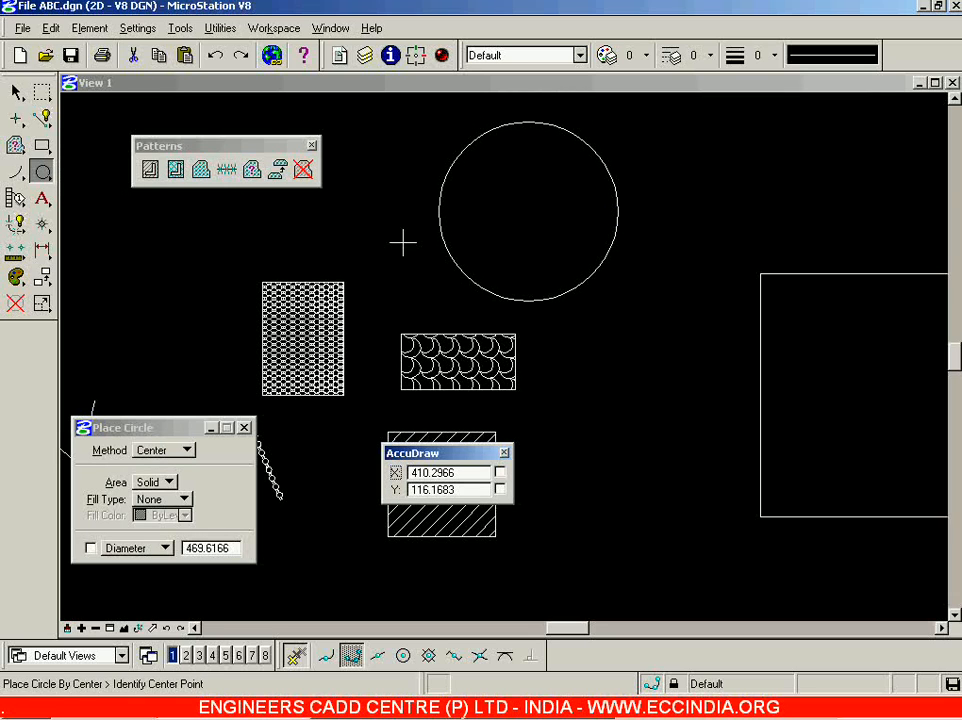